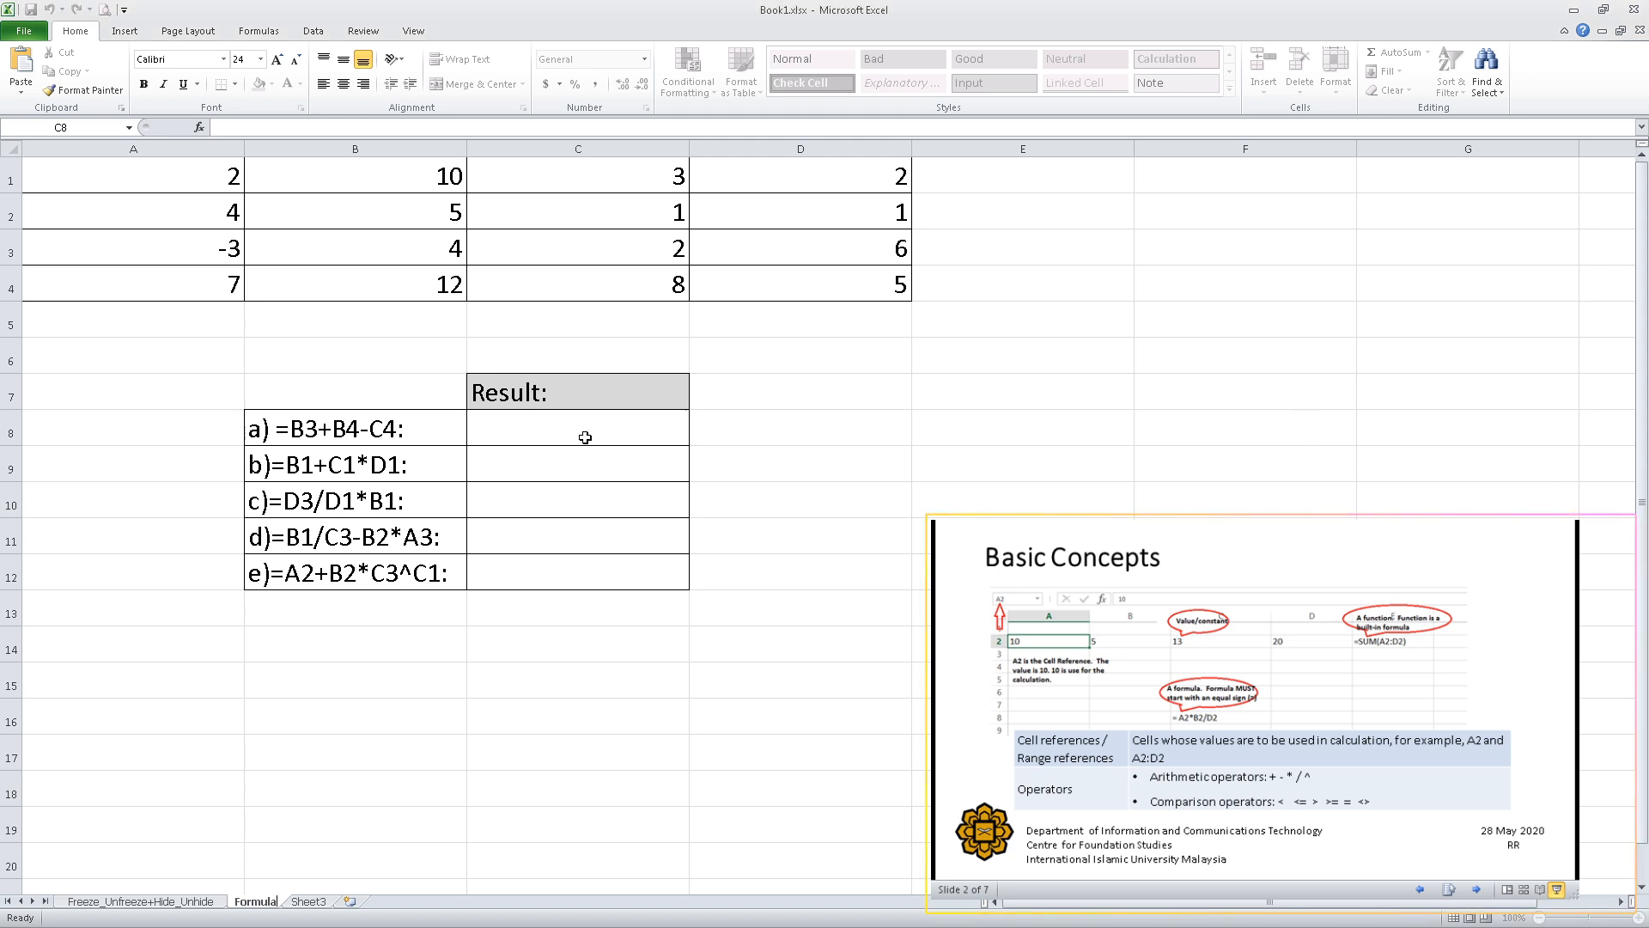
Examine the number table in A1:D4 and the list of formulas in B8:B12.
{"action": "left_click", "coordinate": [200, 181]}
{"action": "left_click_drag", "start_coordinate": [200, 181], "coordinate": [809, 276]}
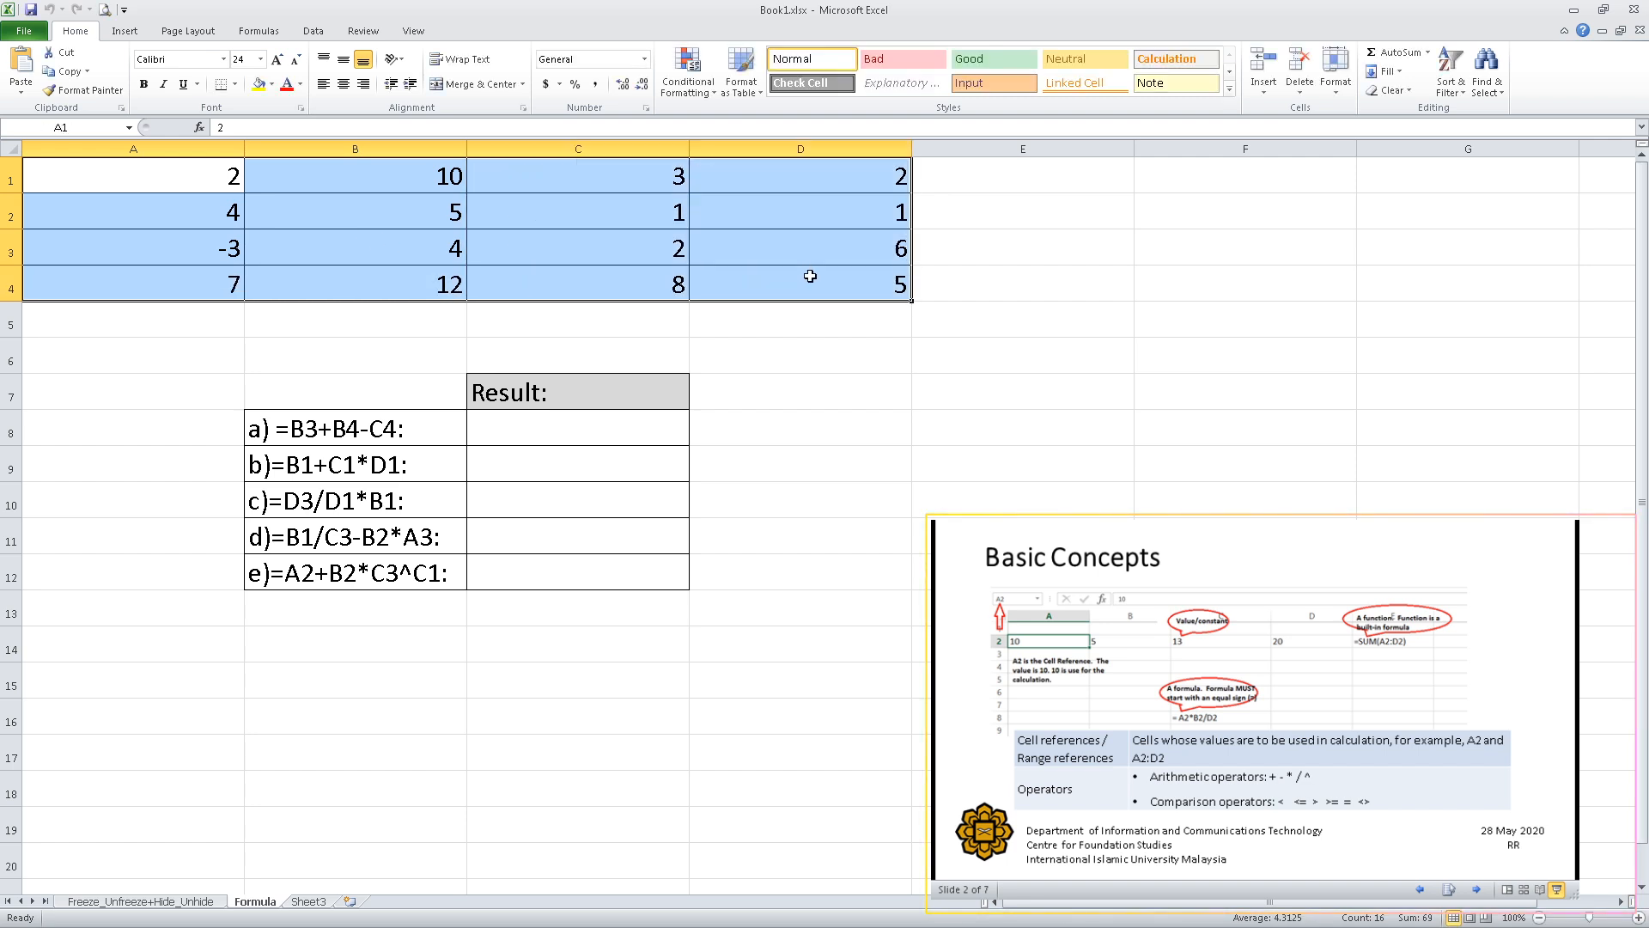
{"action": "left_click", "coordinate": [829, 363]}
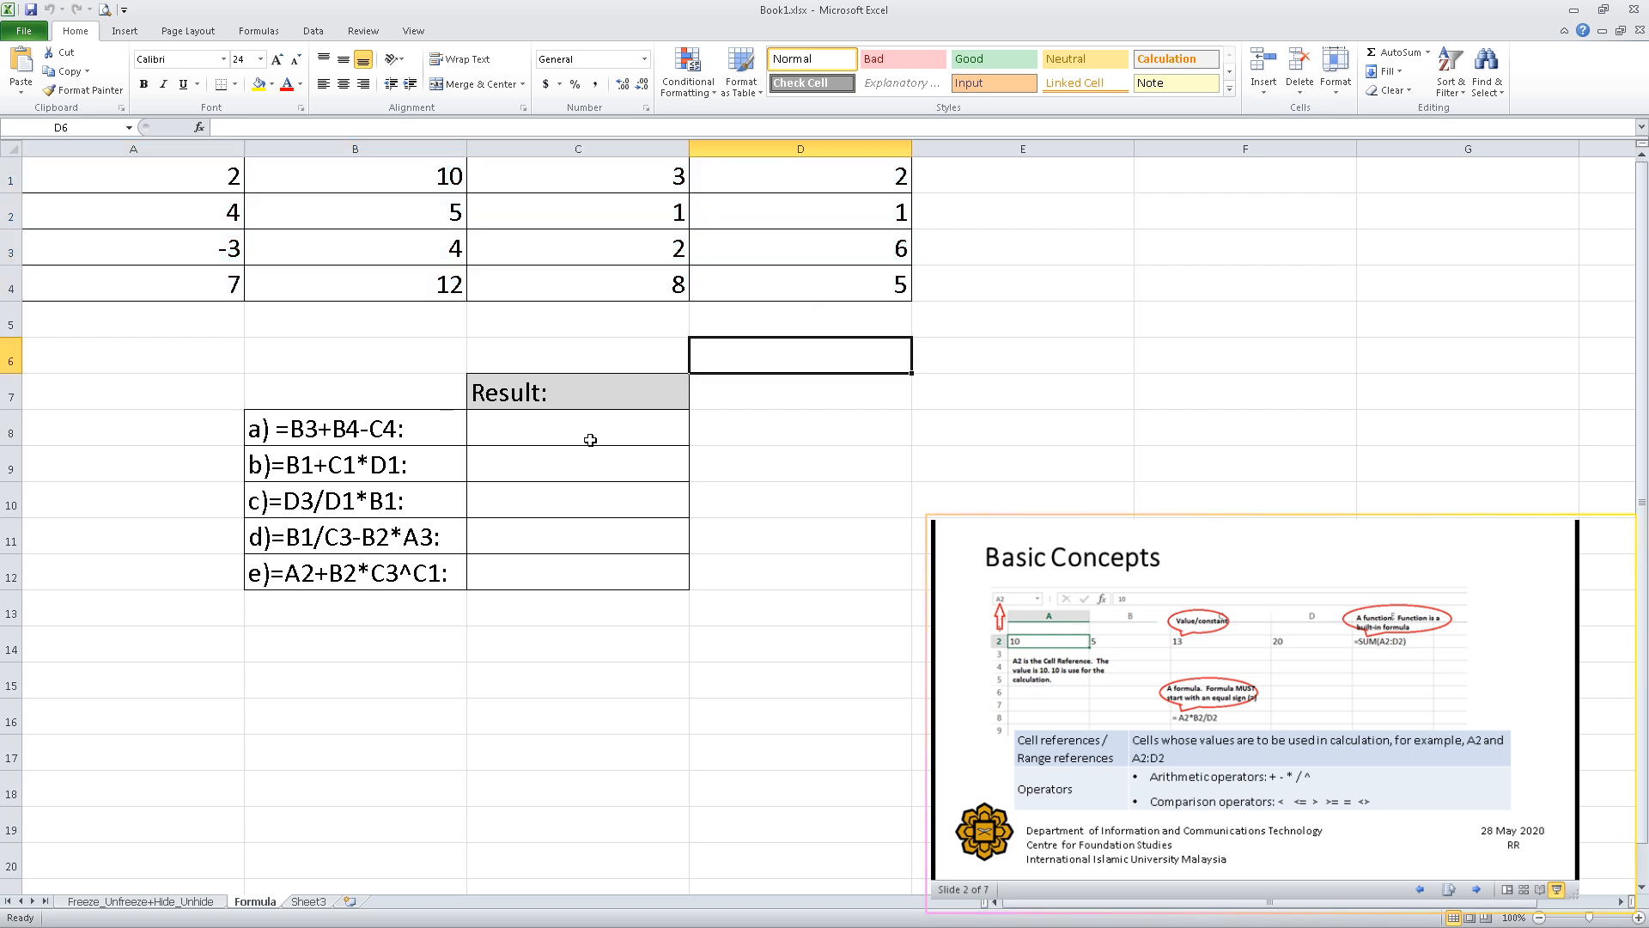
{"action": "left_click_drag", "start_coordinate": [364, 427], "coordinate": [341, 572]}
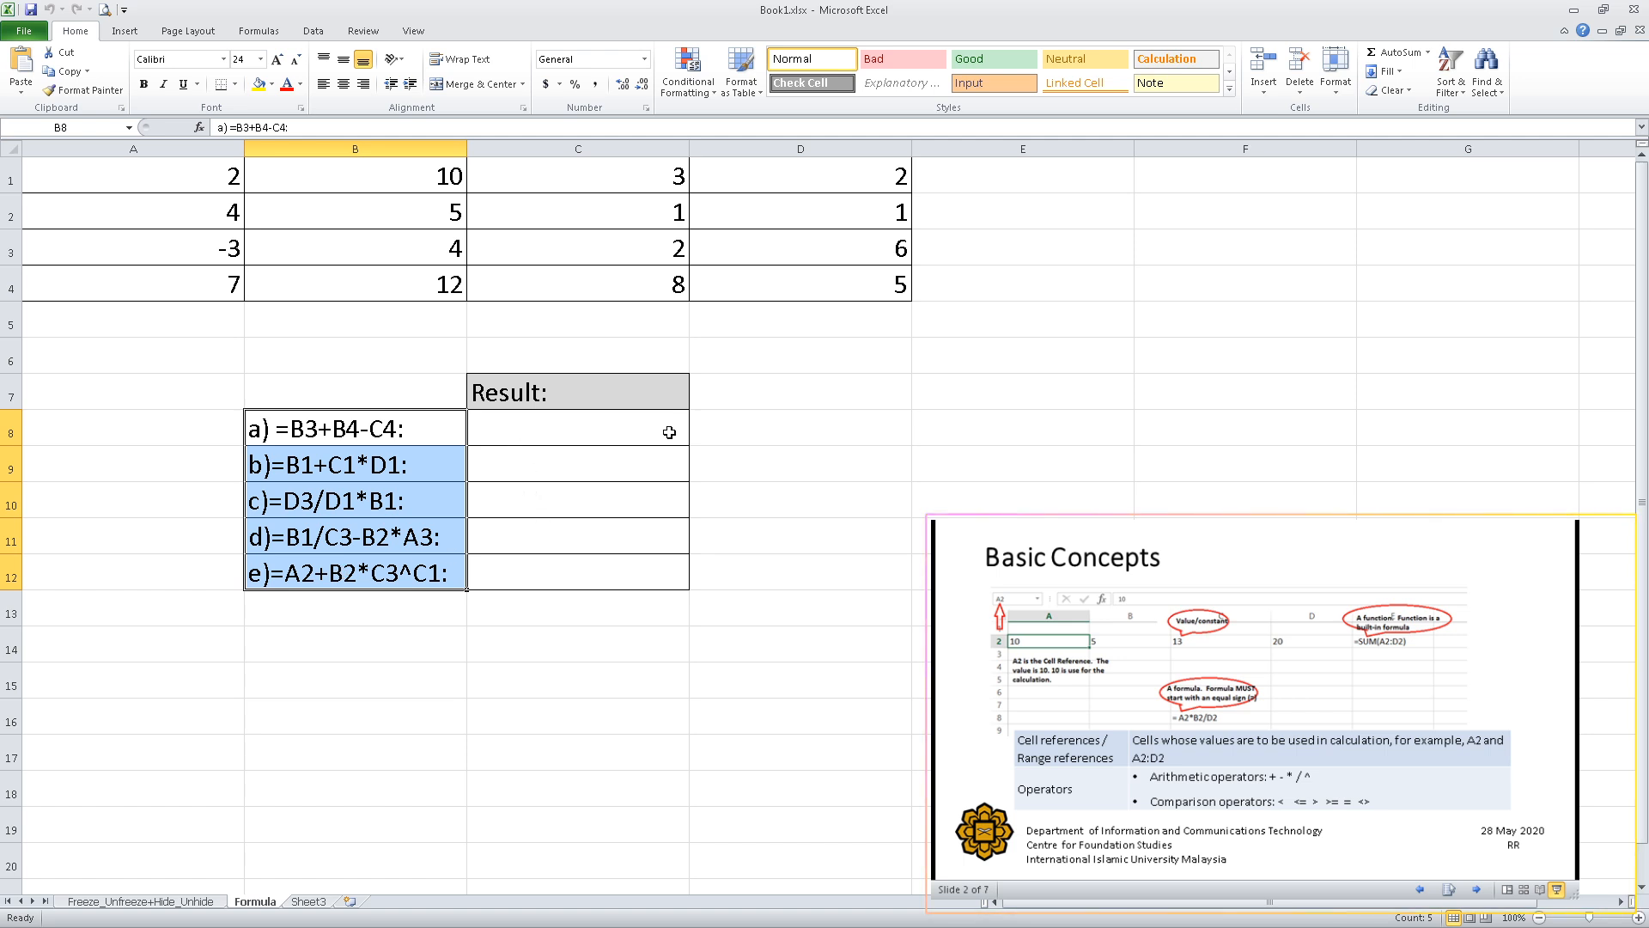
{"action": "left_click", "coordinate": [767, 435]}
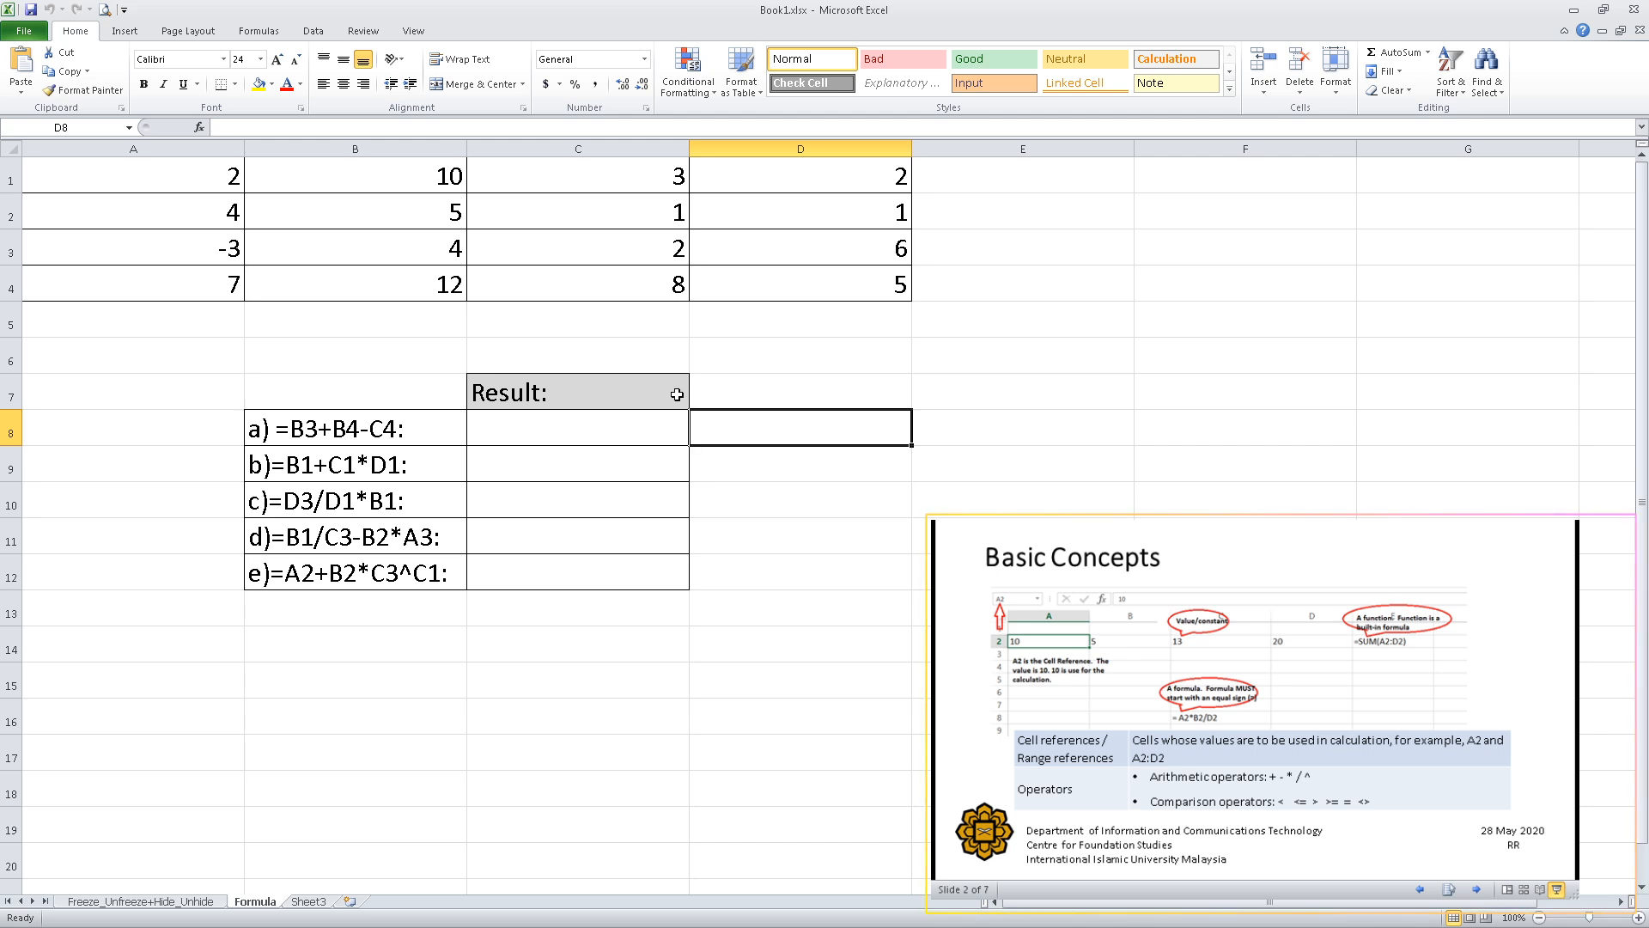
Enter the formula =B3+B4-C4 in cell C8 as the result for item a, picking the referenced cells from the number table.
{"action": "left_click", "coordinate": [529, 429]}
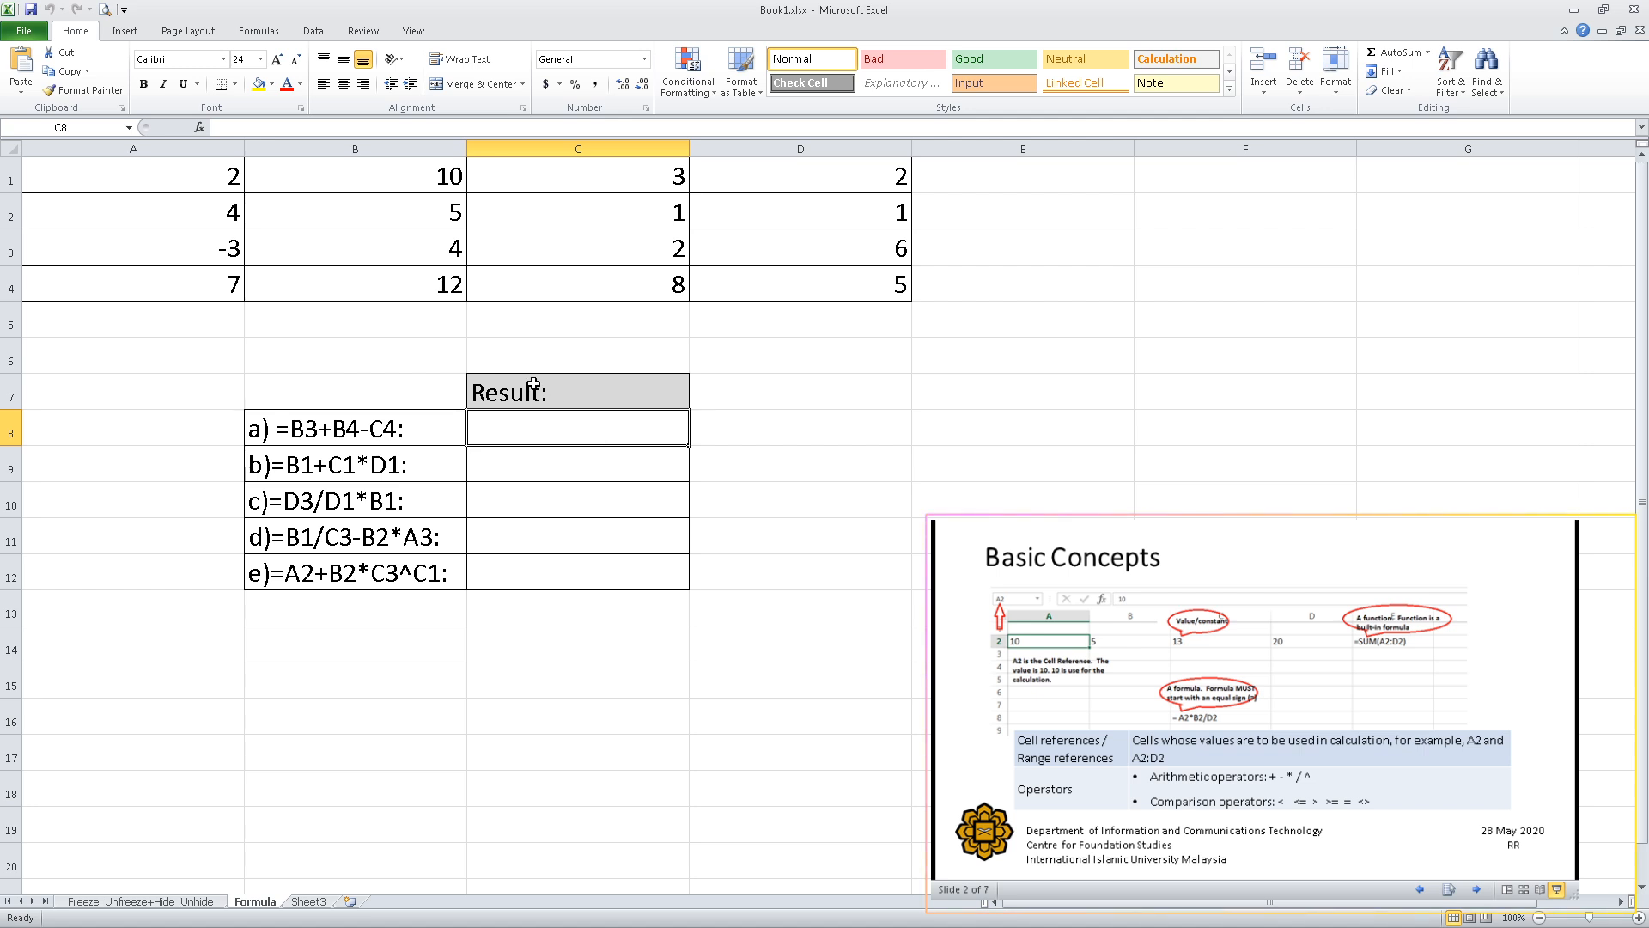
{"action": "double_click", "coordinate": [533, 428]}
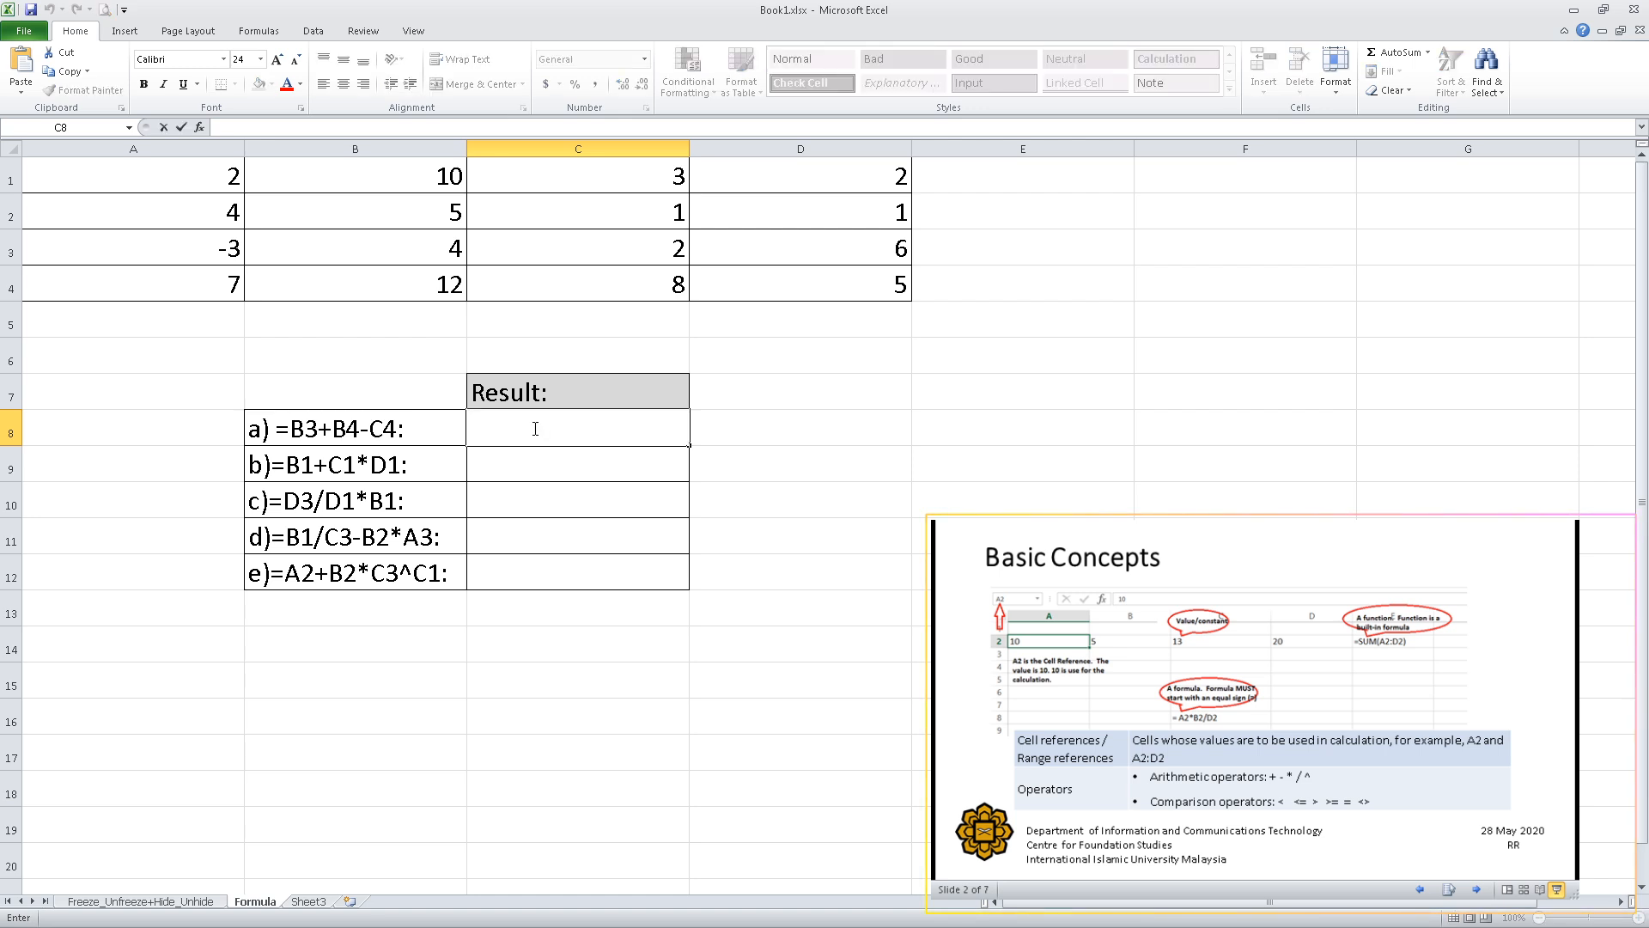
{"action": "type", "text": "="}
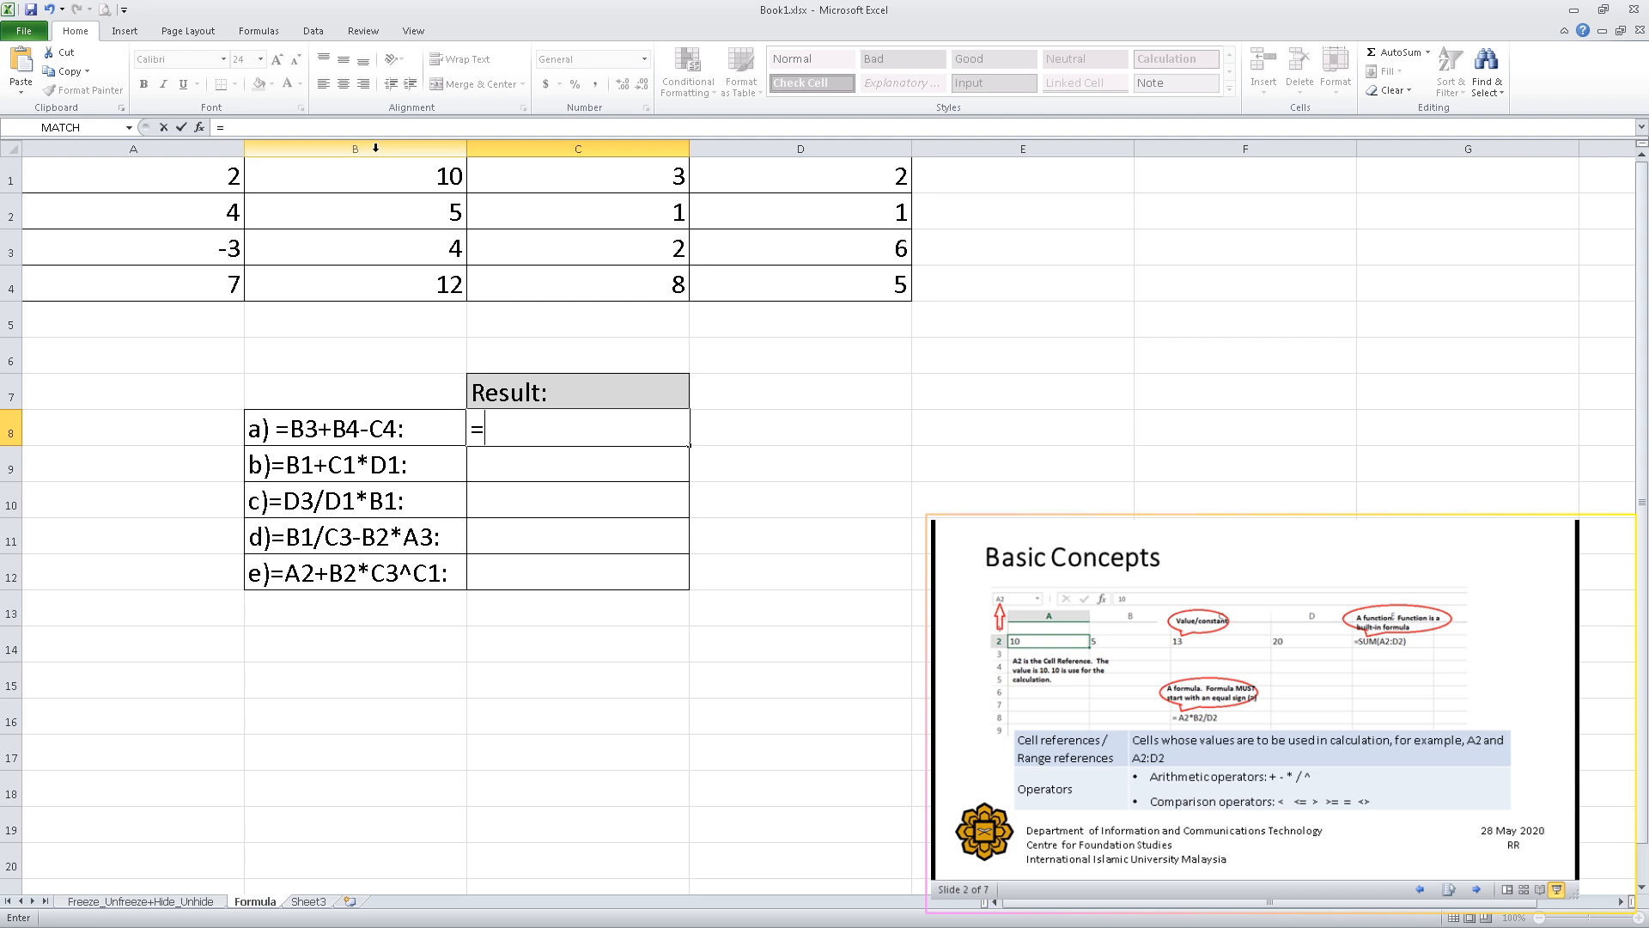
{"action": "left_click", "coordinate": [372, 251]}
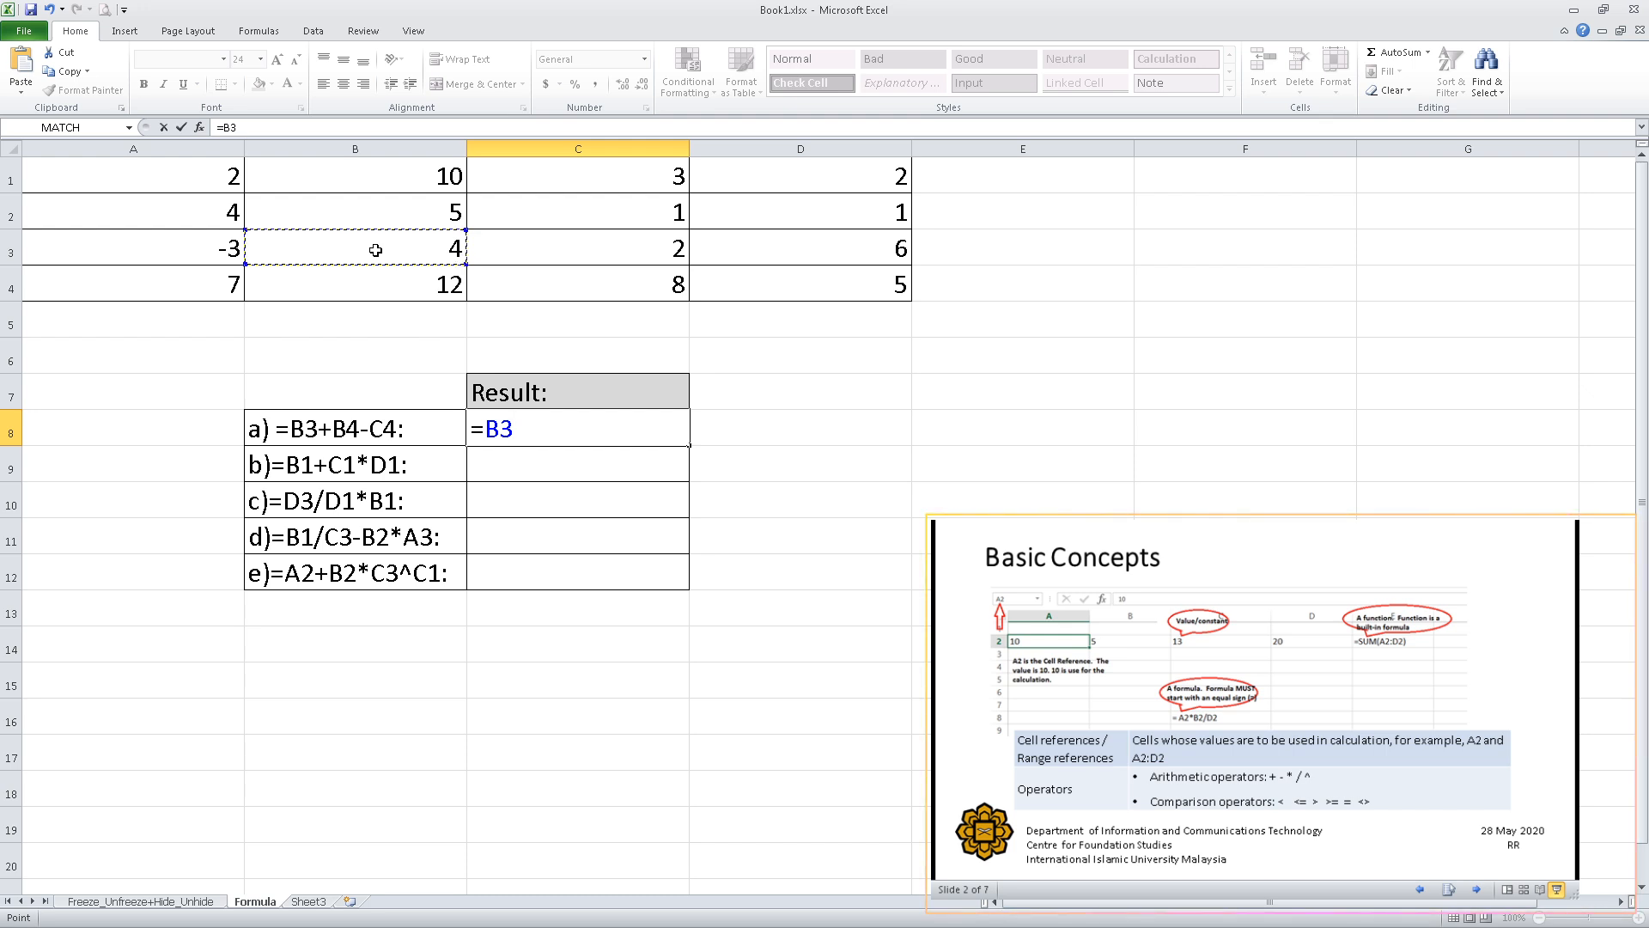
{"action": "type", "text": "+"}
{"action": "left_click", "coordinate": [374, 284]}
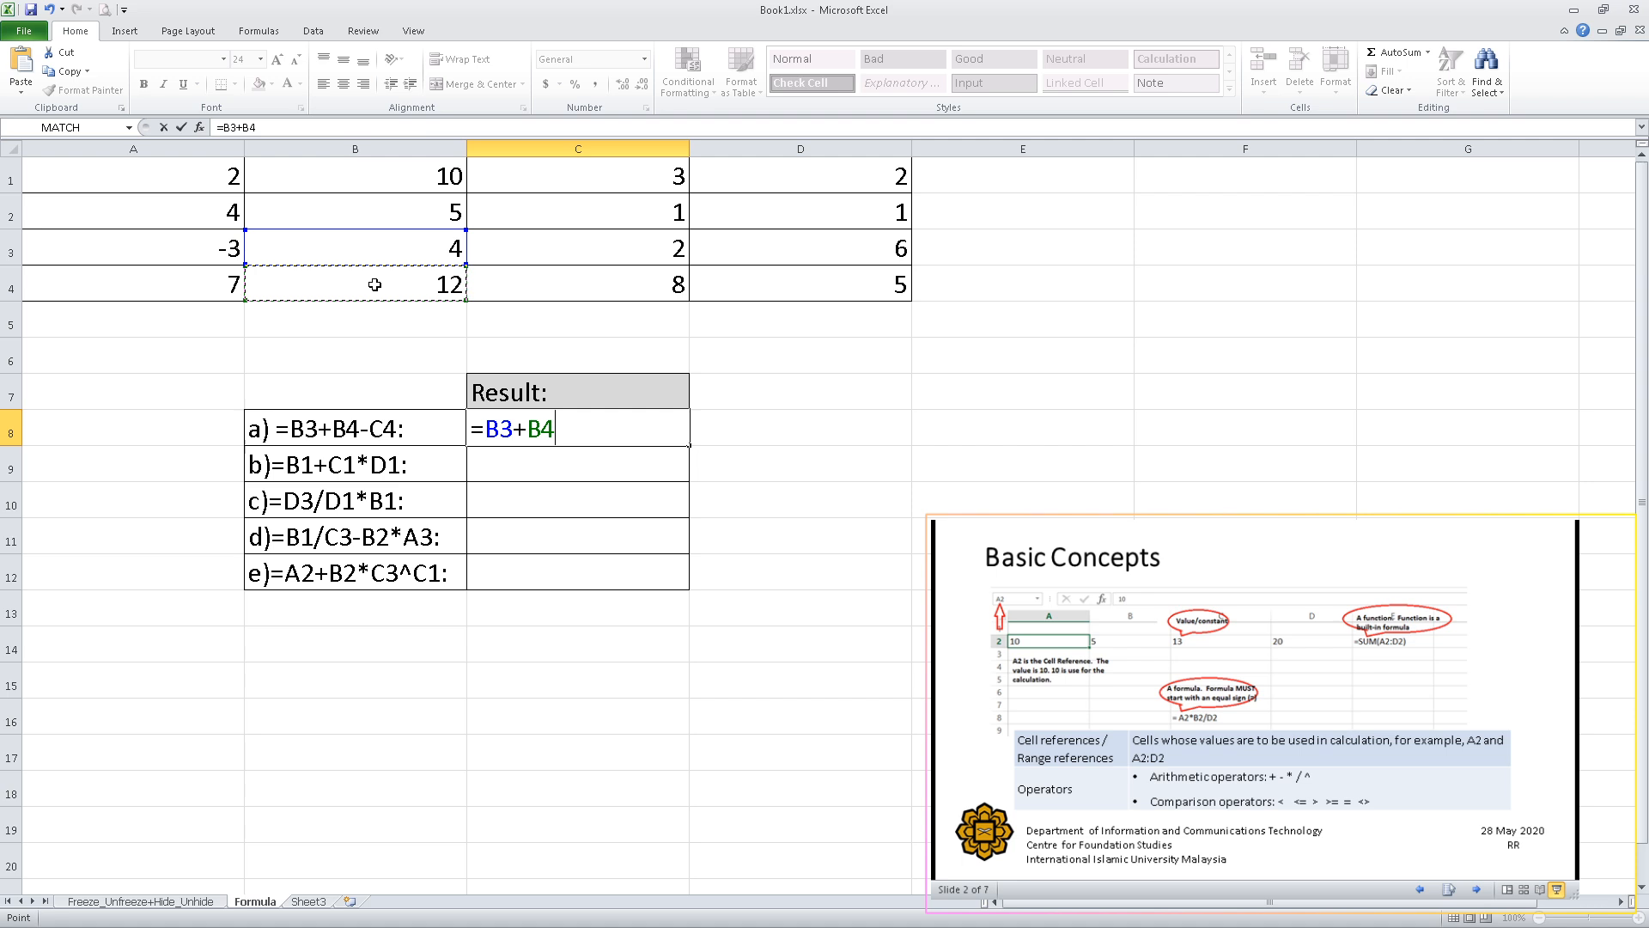
{"action": "type", "text": "-"}
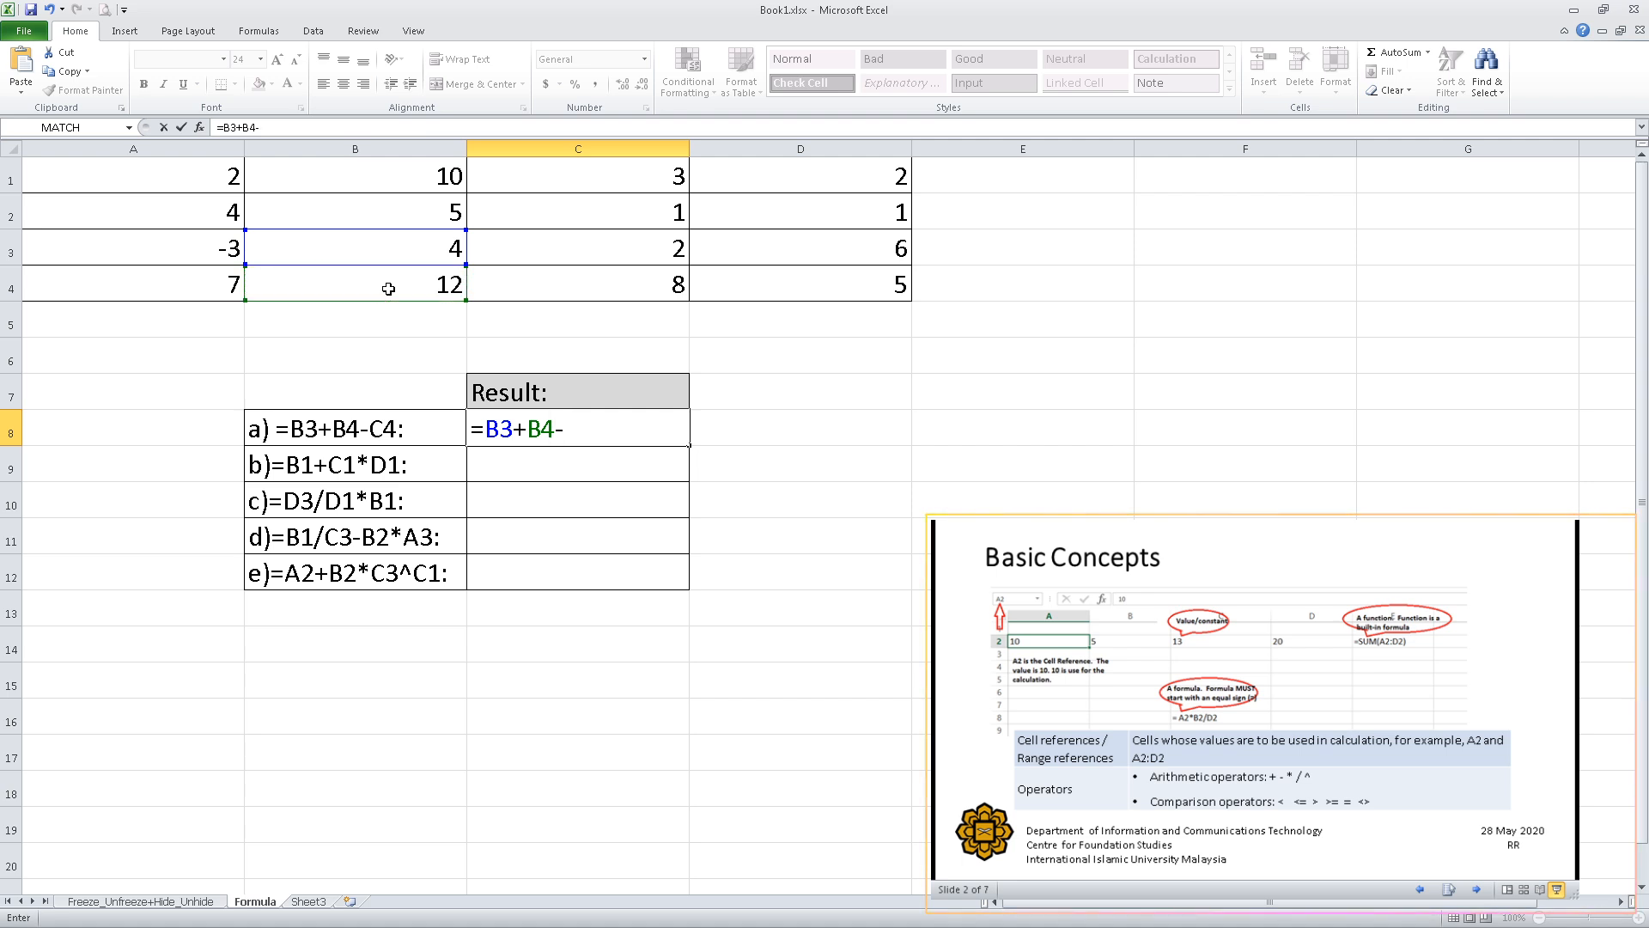
{"action": "left_click", "coordinate": [495, 283]}
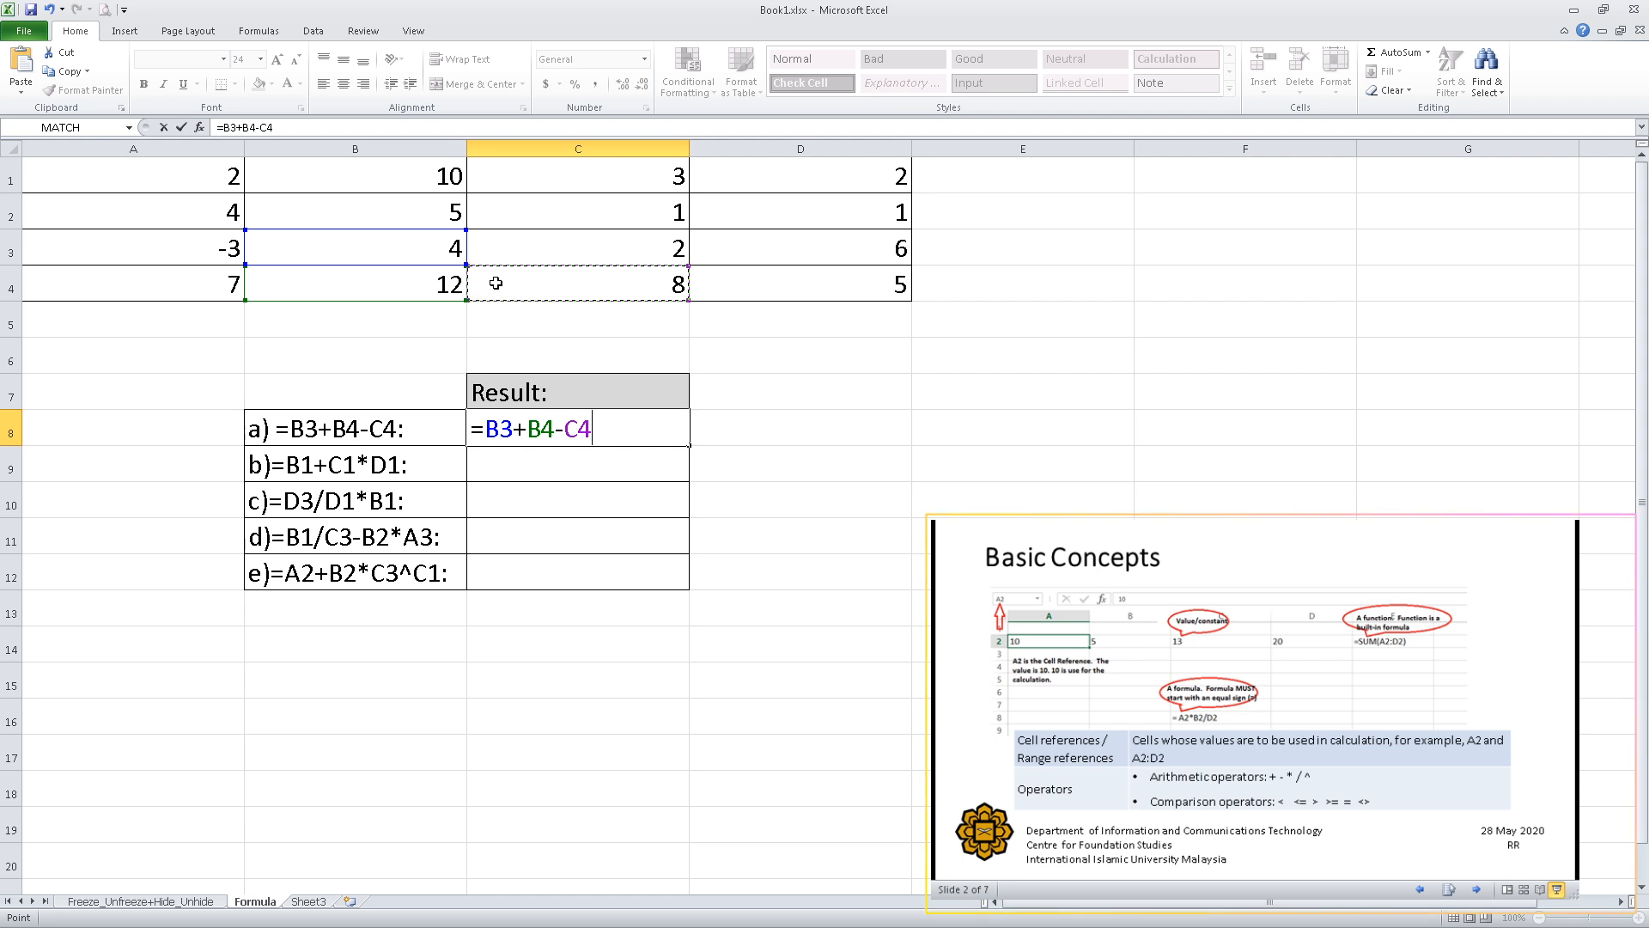
{"action": "key", "text": "Return"}
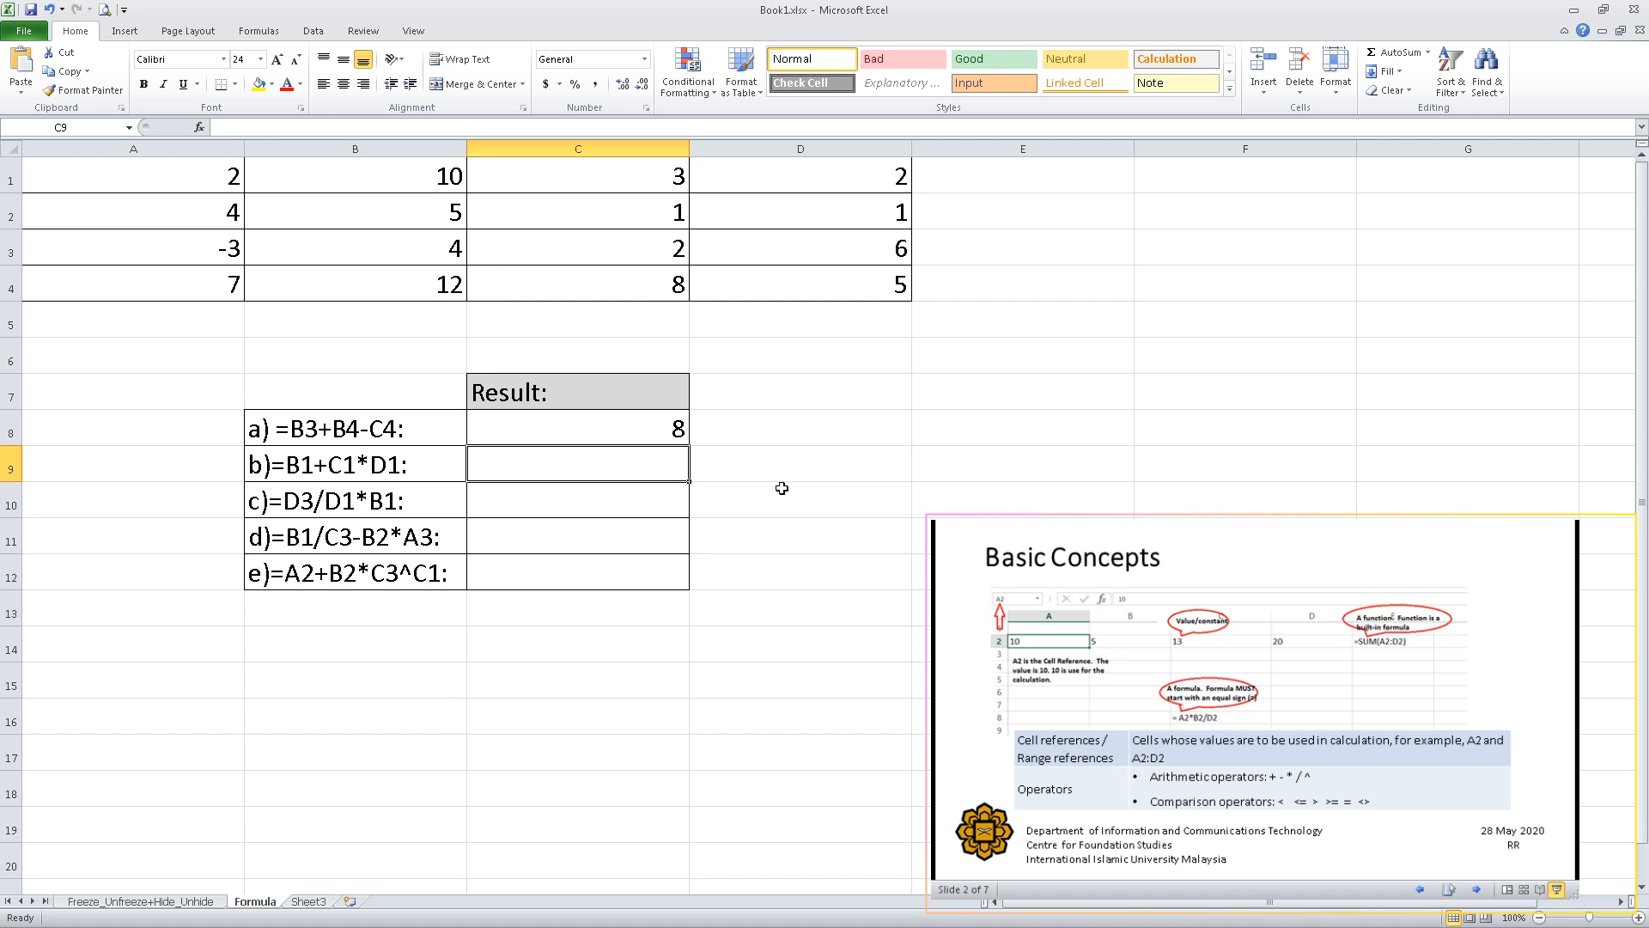
Inspect the formula stored in C8 and its highlighted cell references, leaving it unchanged.
{"action": "left_click", "coordinate": [645, 431]}
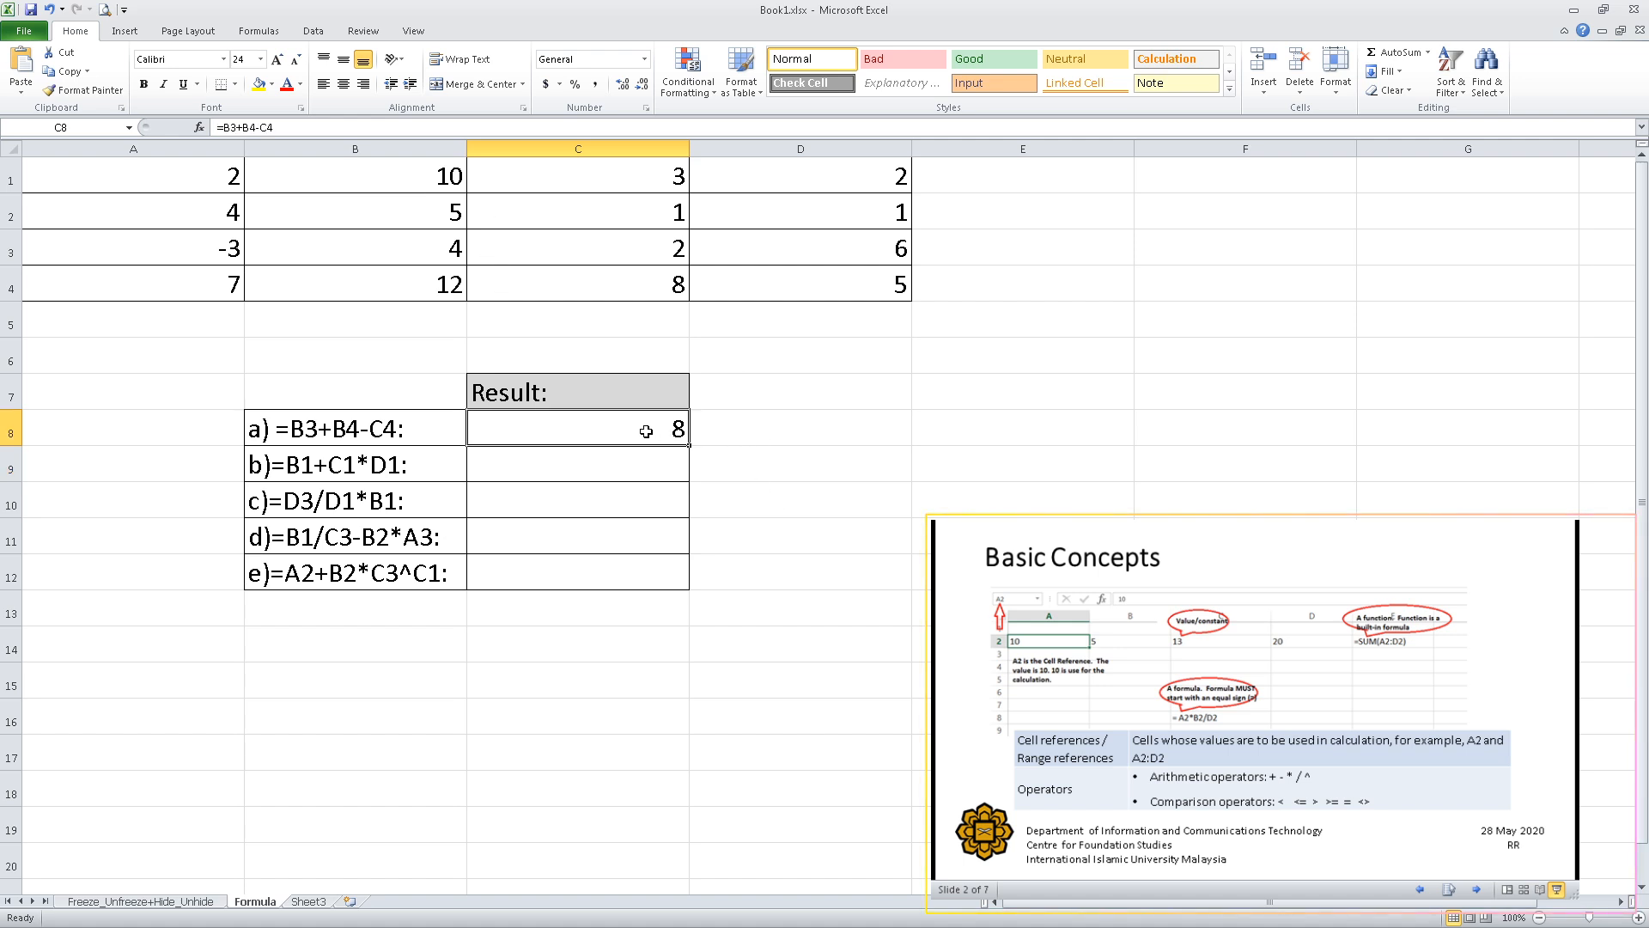
{"action": "double_click", "coordinate": [576, 429]}
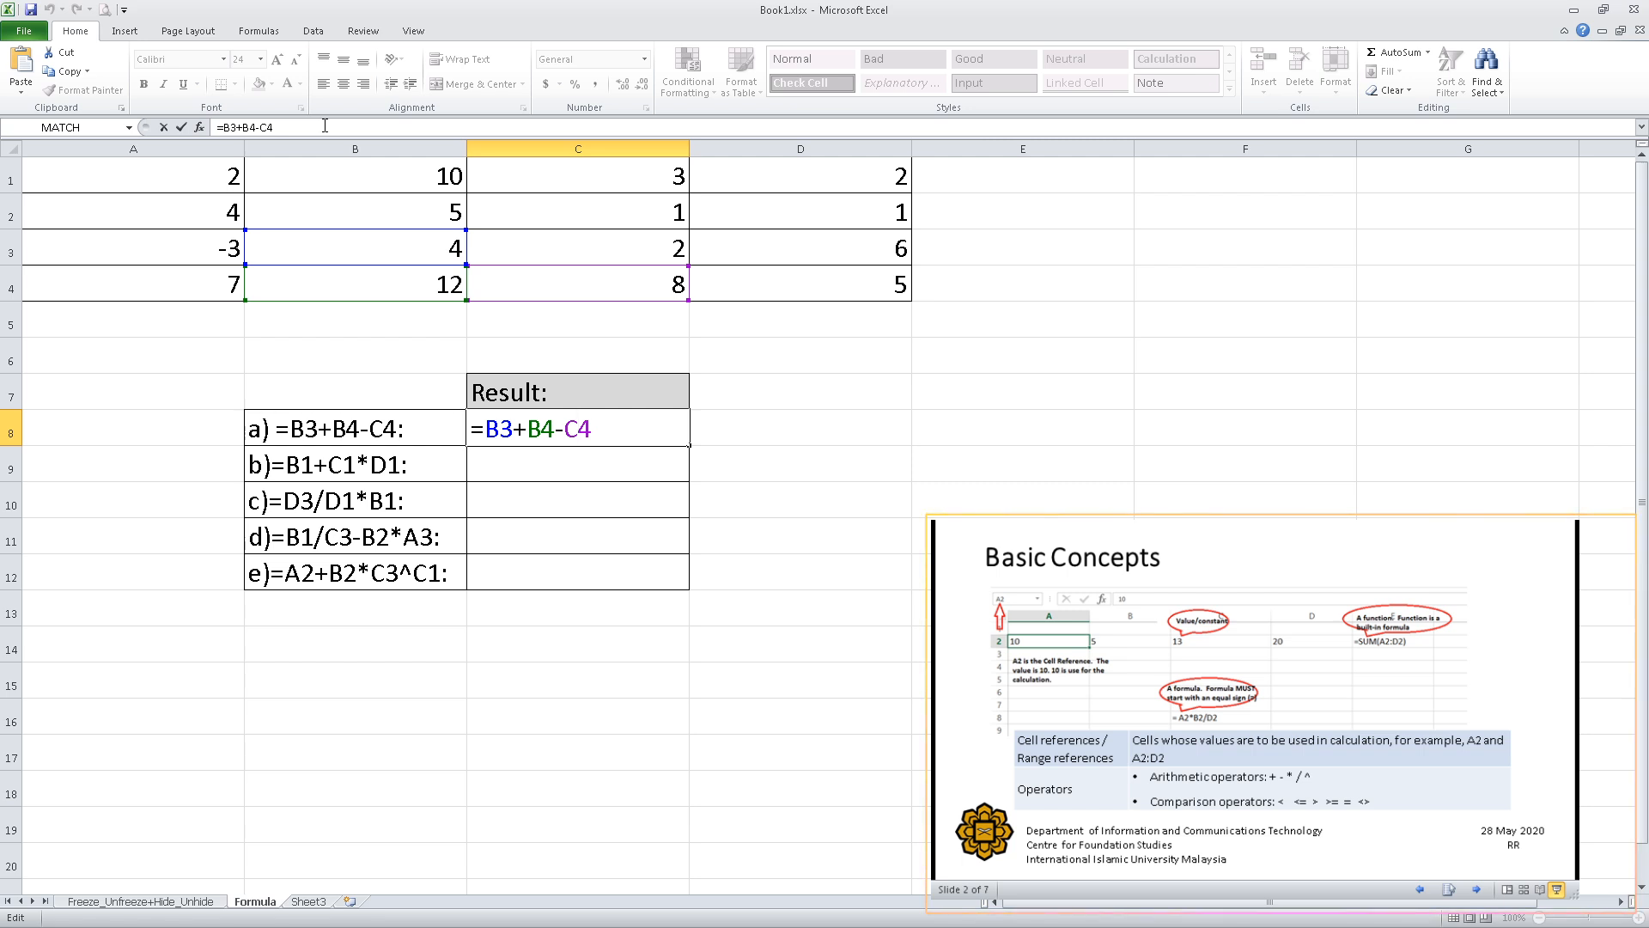
{"action": "key", "text": "Return"}
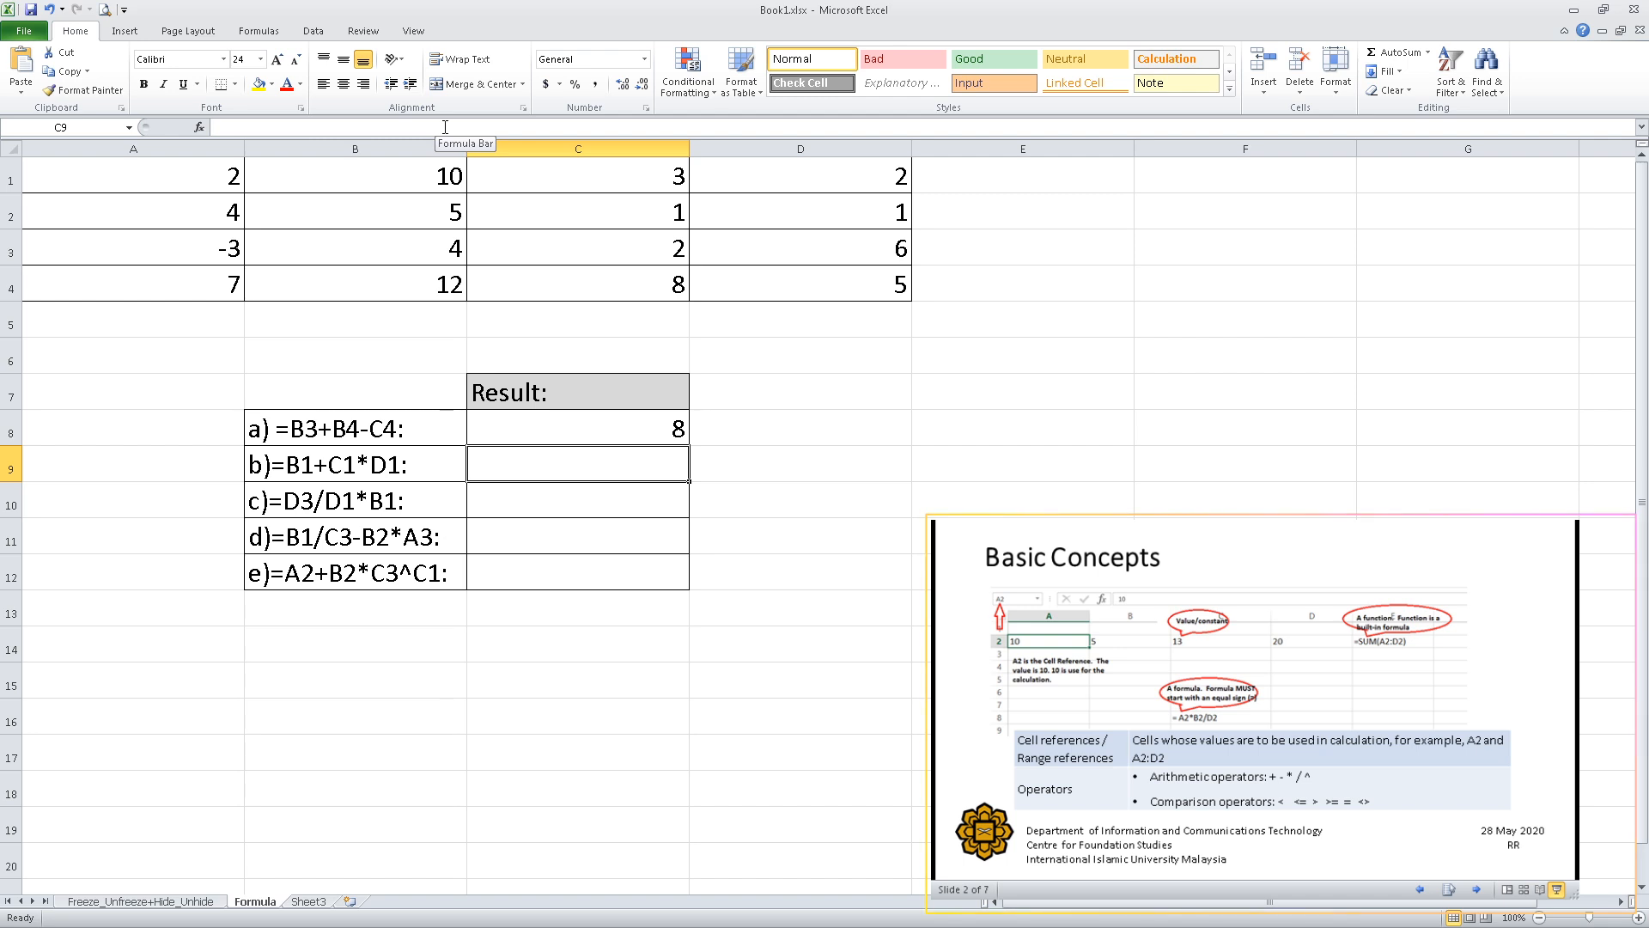
Enter the formula =B1+C1*D1 in cell C9 as the result for item b, picking the referenced cells from the number table.
{"action": "left_click", "coordinate": [245, 126]}
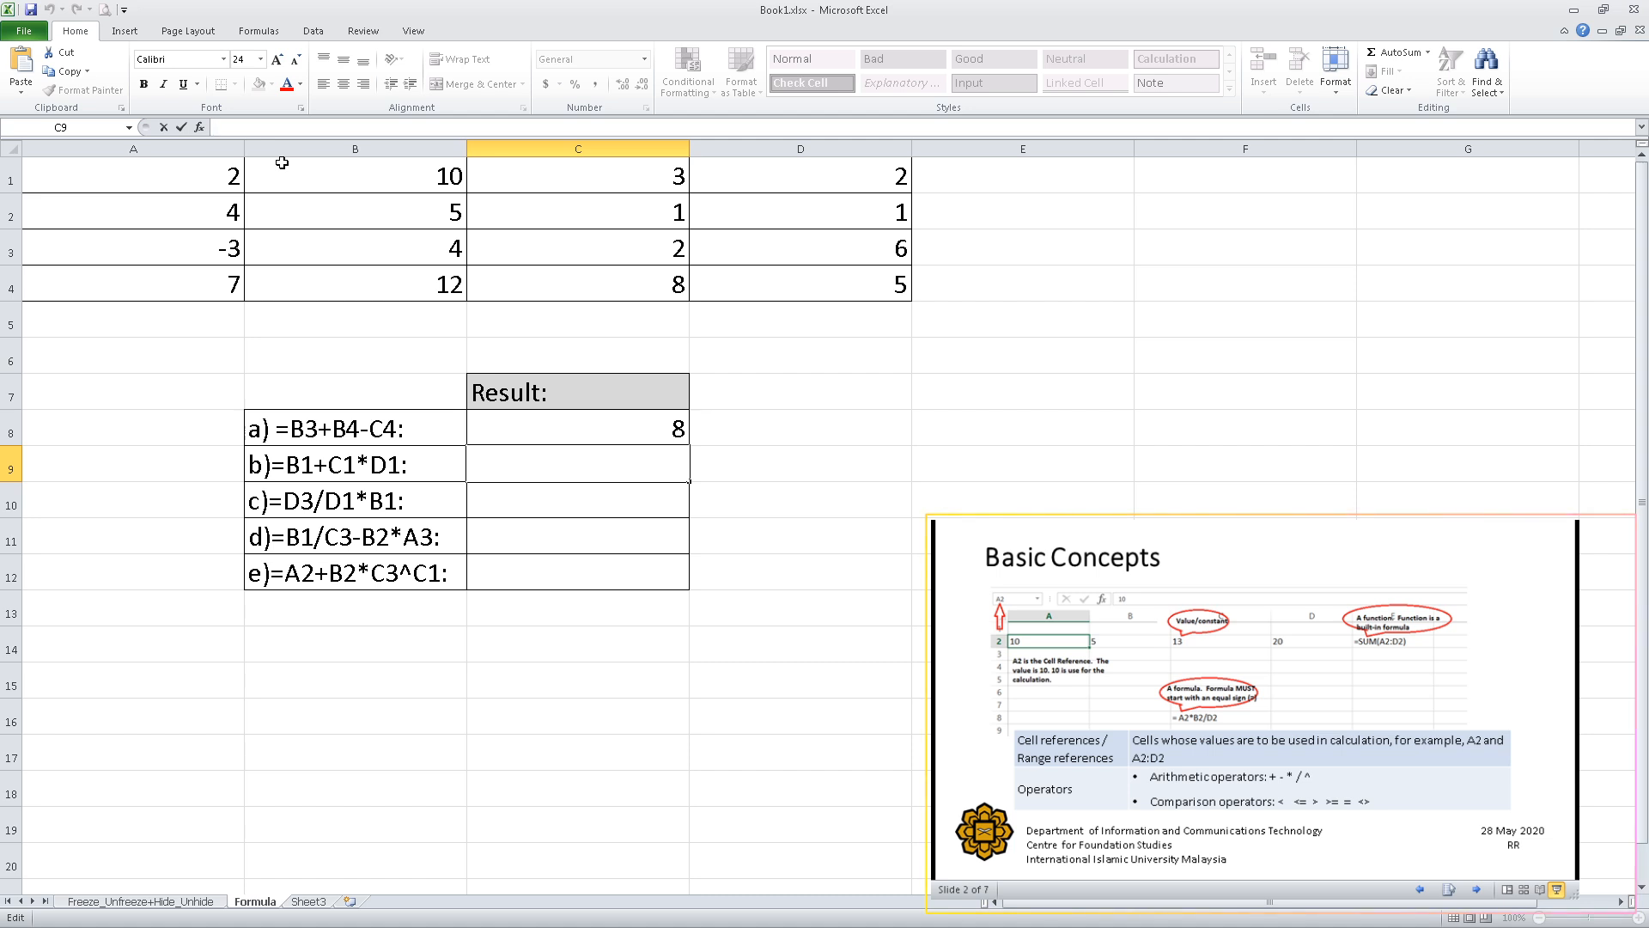
{"action": "type", "text": "="}
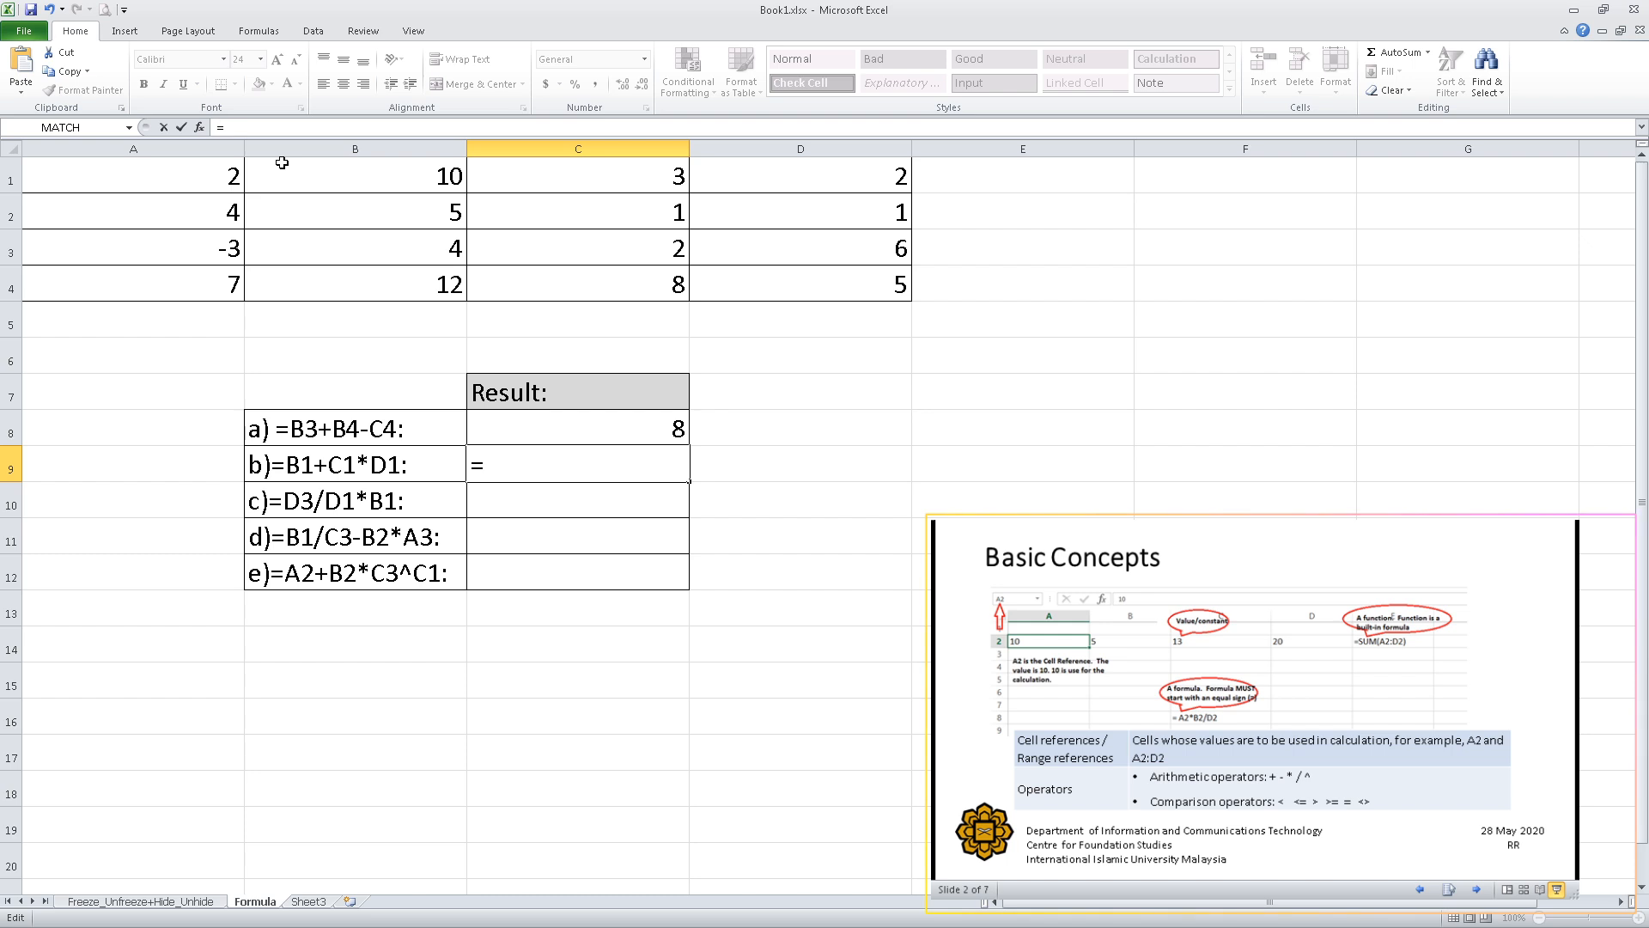
{"action": "left_click", "coordinate": [326, 182]}
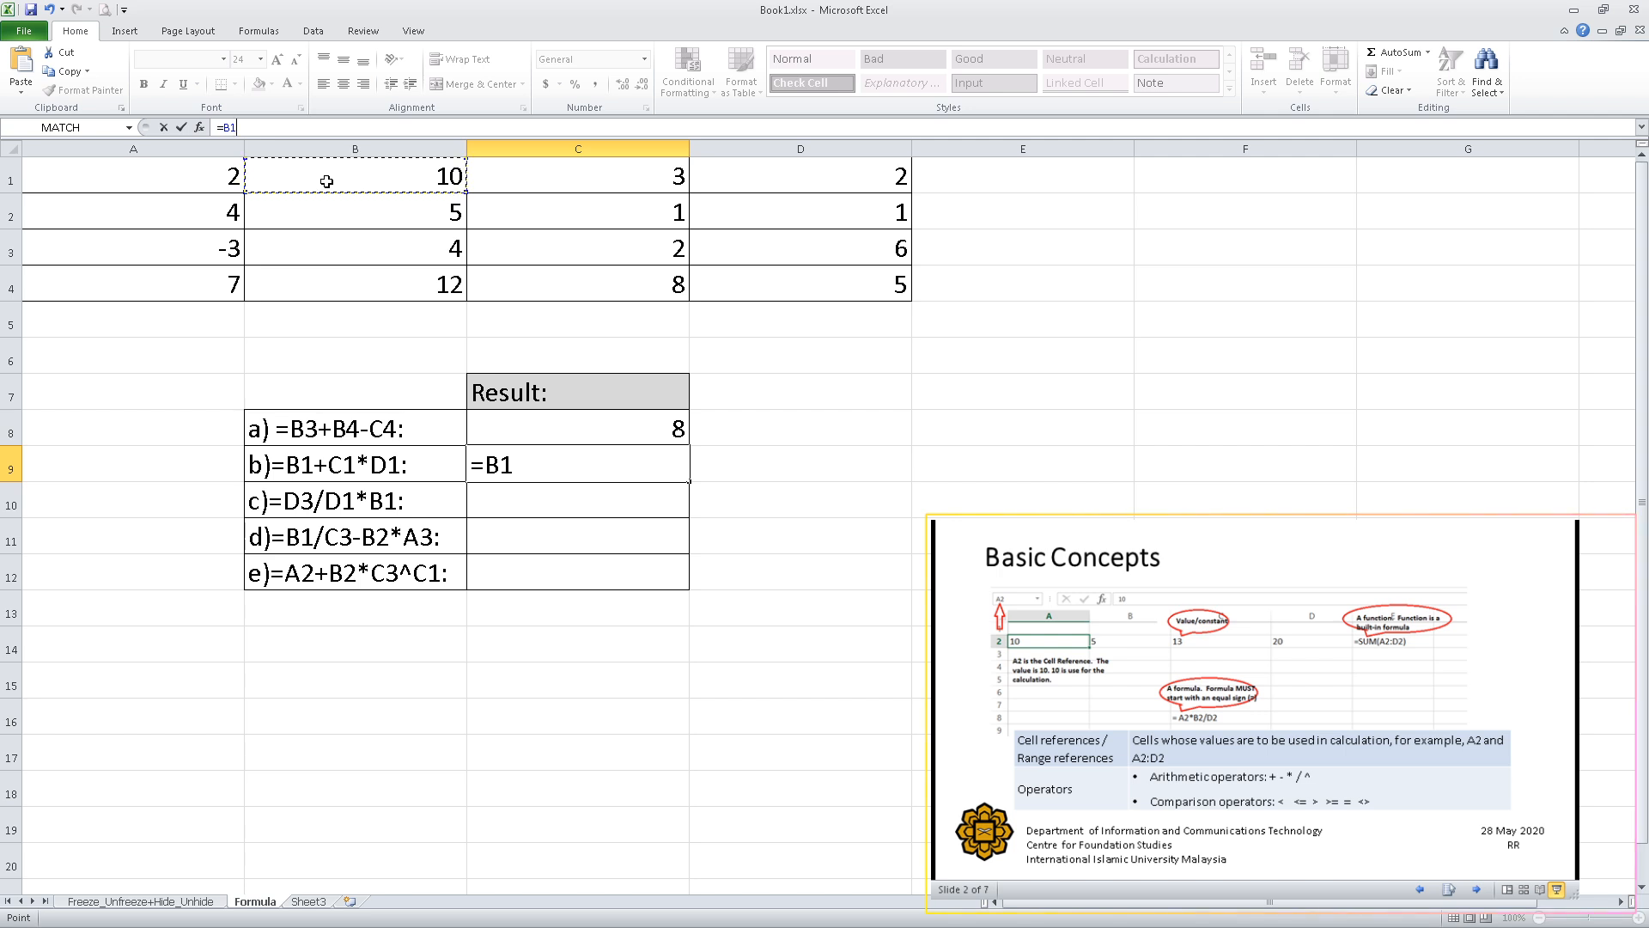
{"action": "type", "text": "+"}
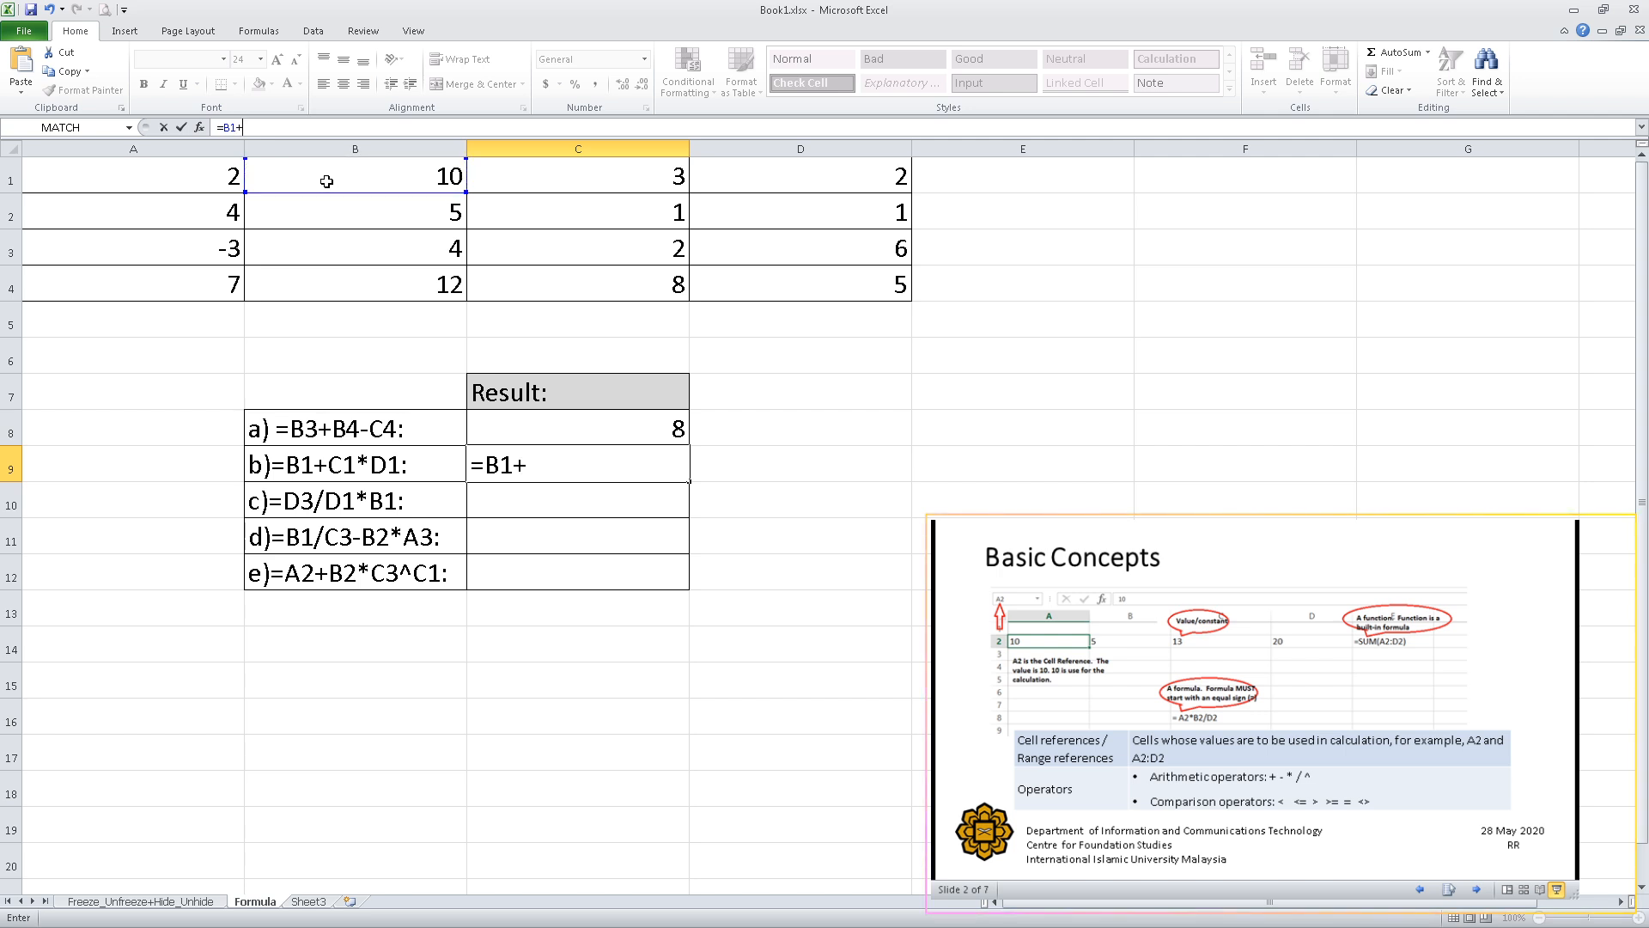
{"action": "left_click", "coordinate": [575, 178]}
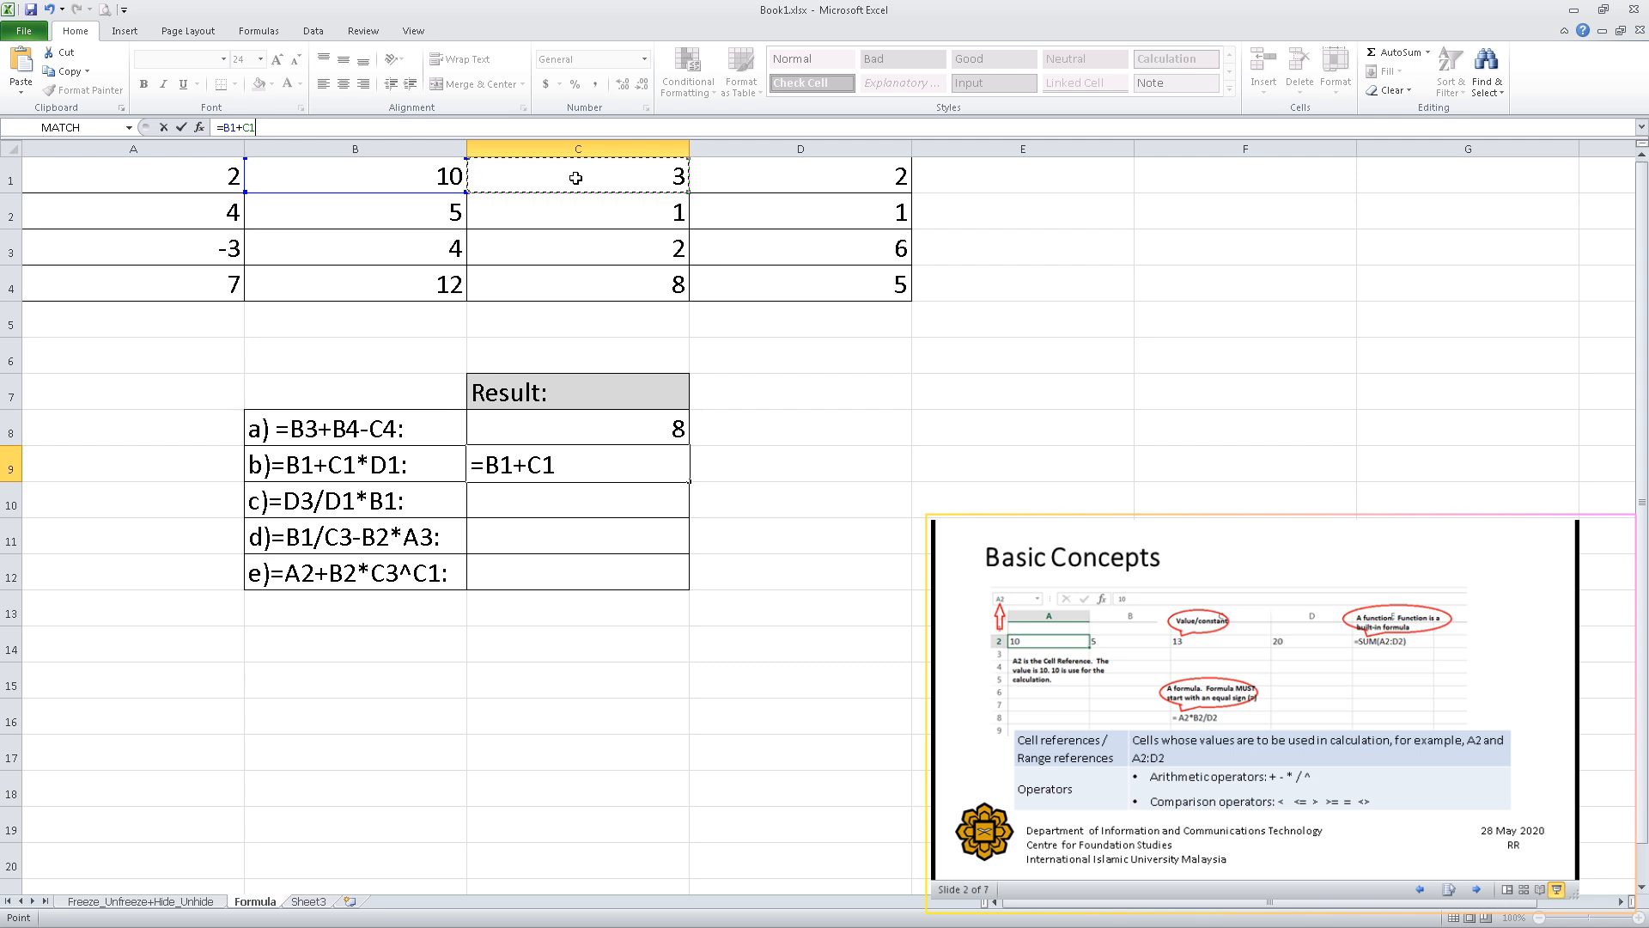
{"action": "type", "text": "*"}
{"action": "left_click", "coordinate": [747, 174]}
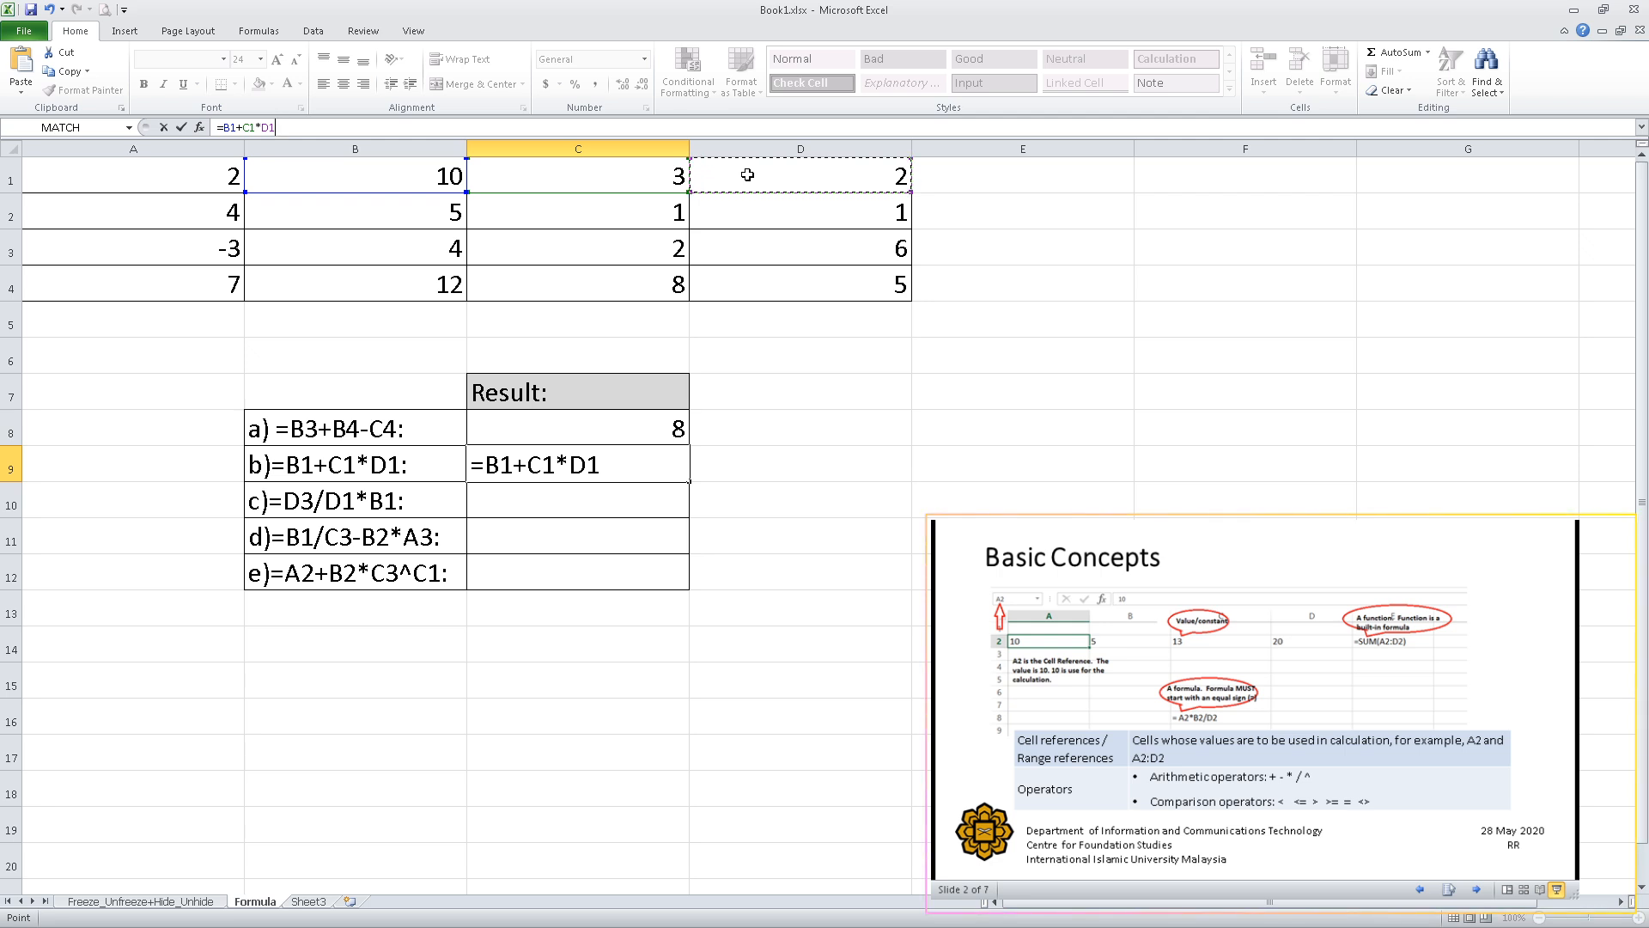
{"action": "key", "text": "Return"}
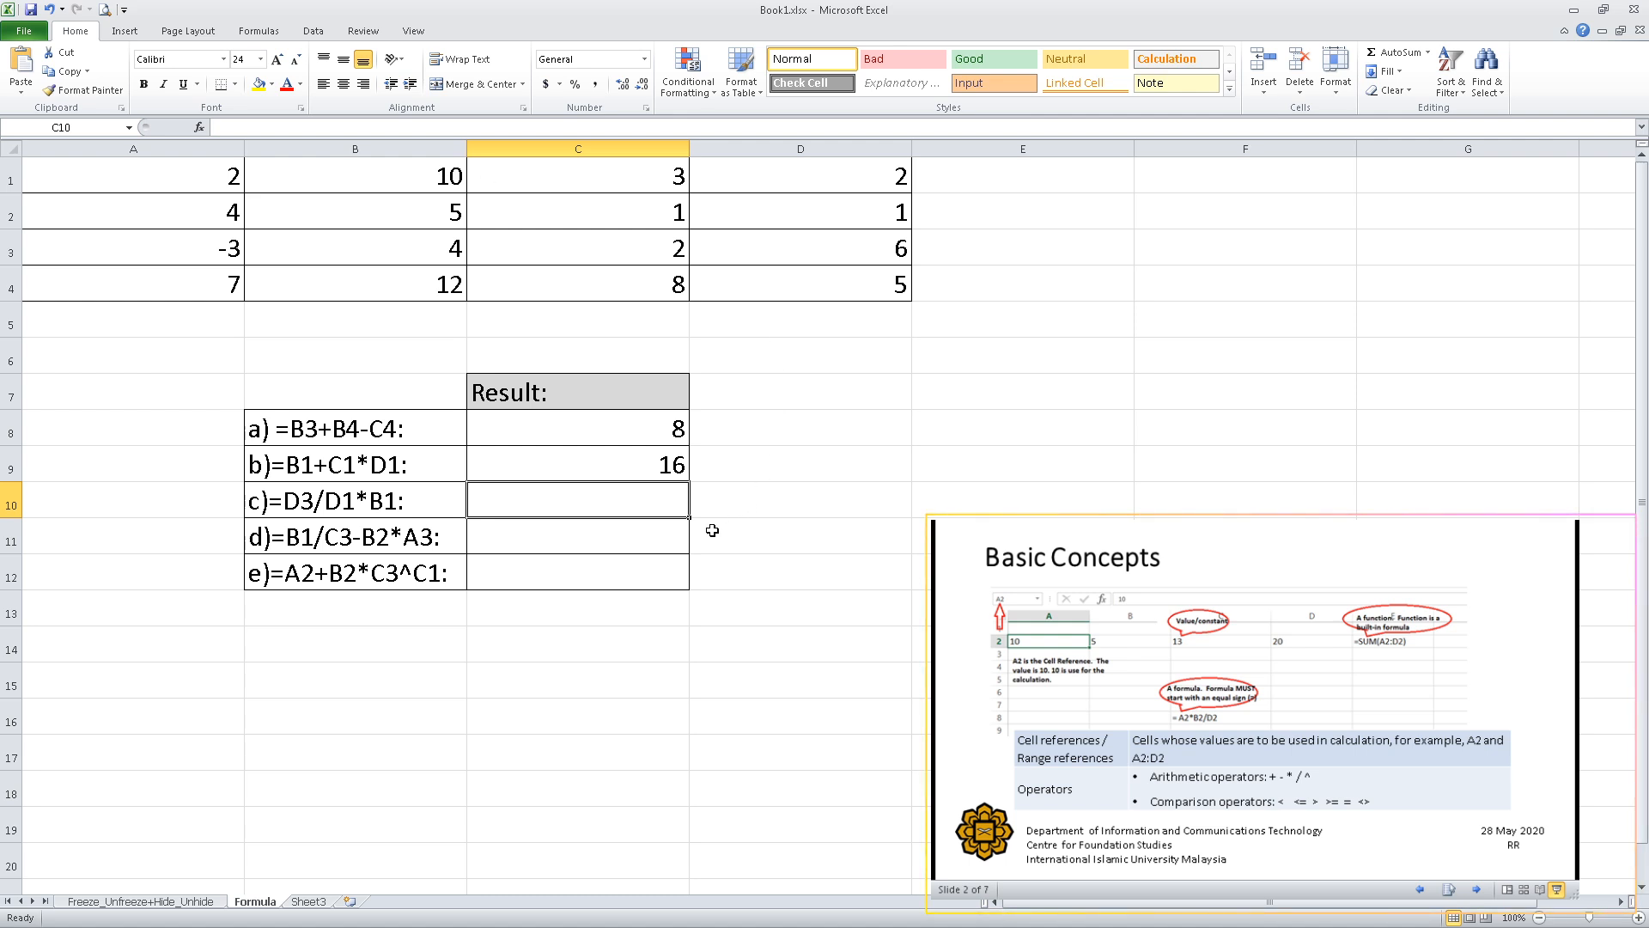
Enter the formula =D3/D1*B1 in cell C10 as the result for item c, picking the referenced cells from the number table.
{"action": "double_click", "coordinate": [579, 496]}
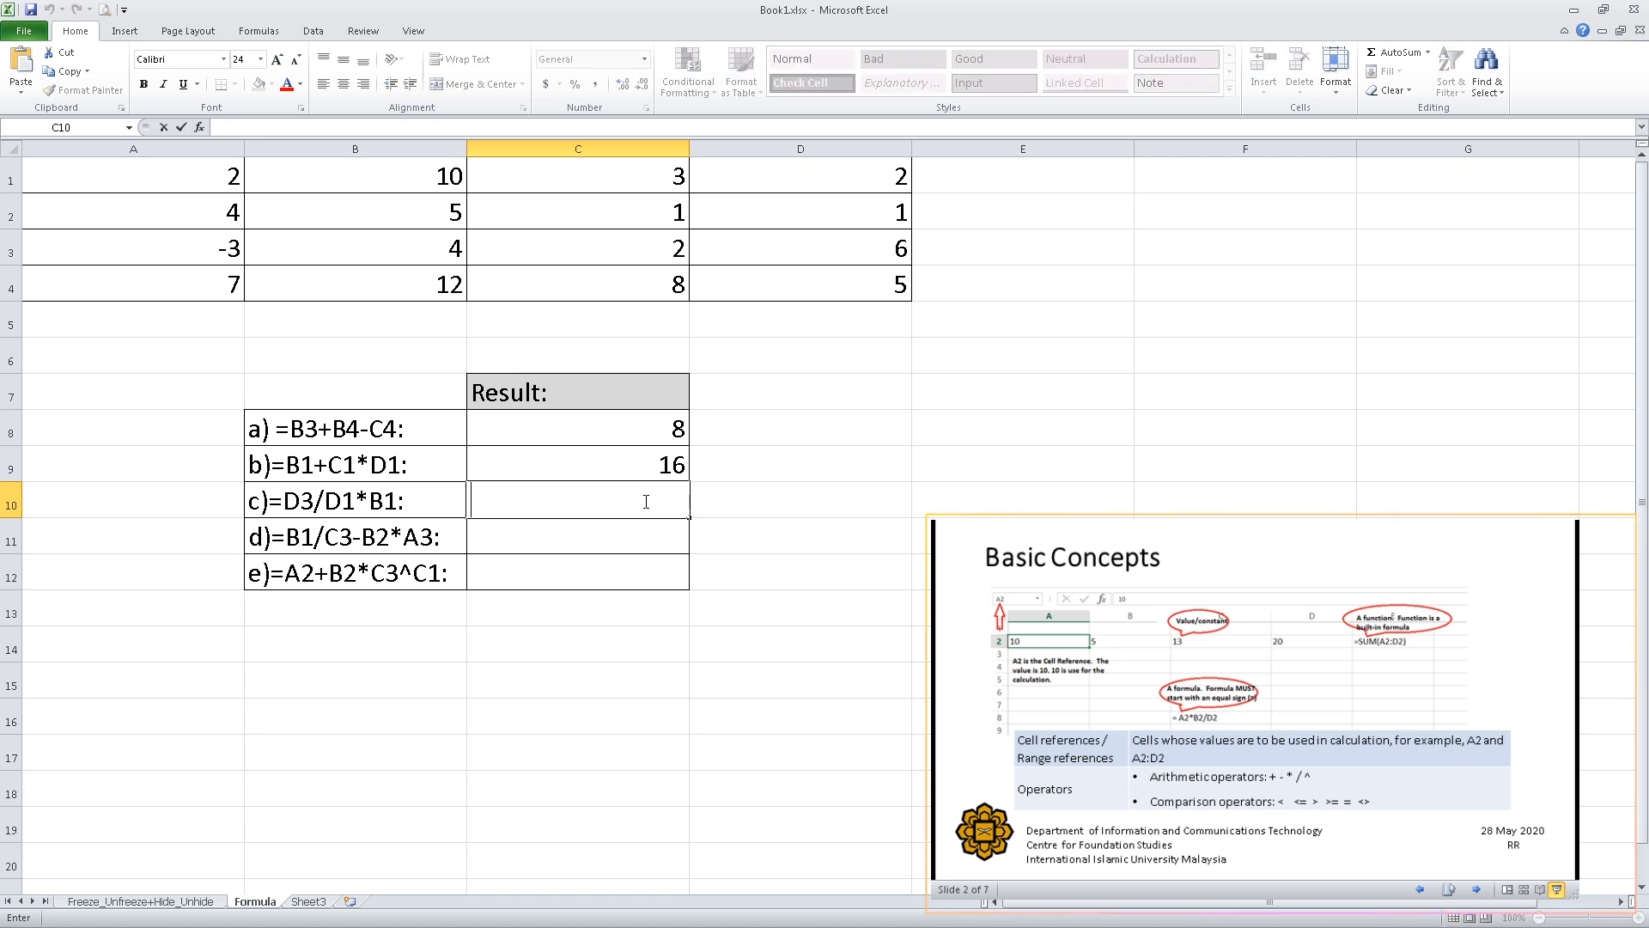
{"action": "type", "text": "="}
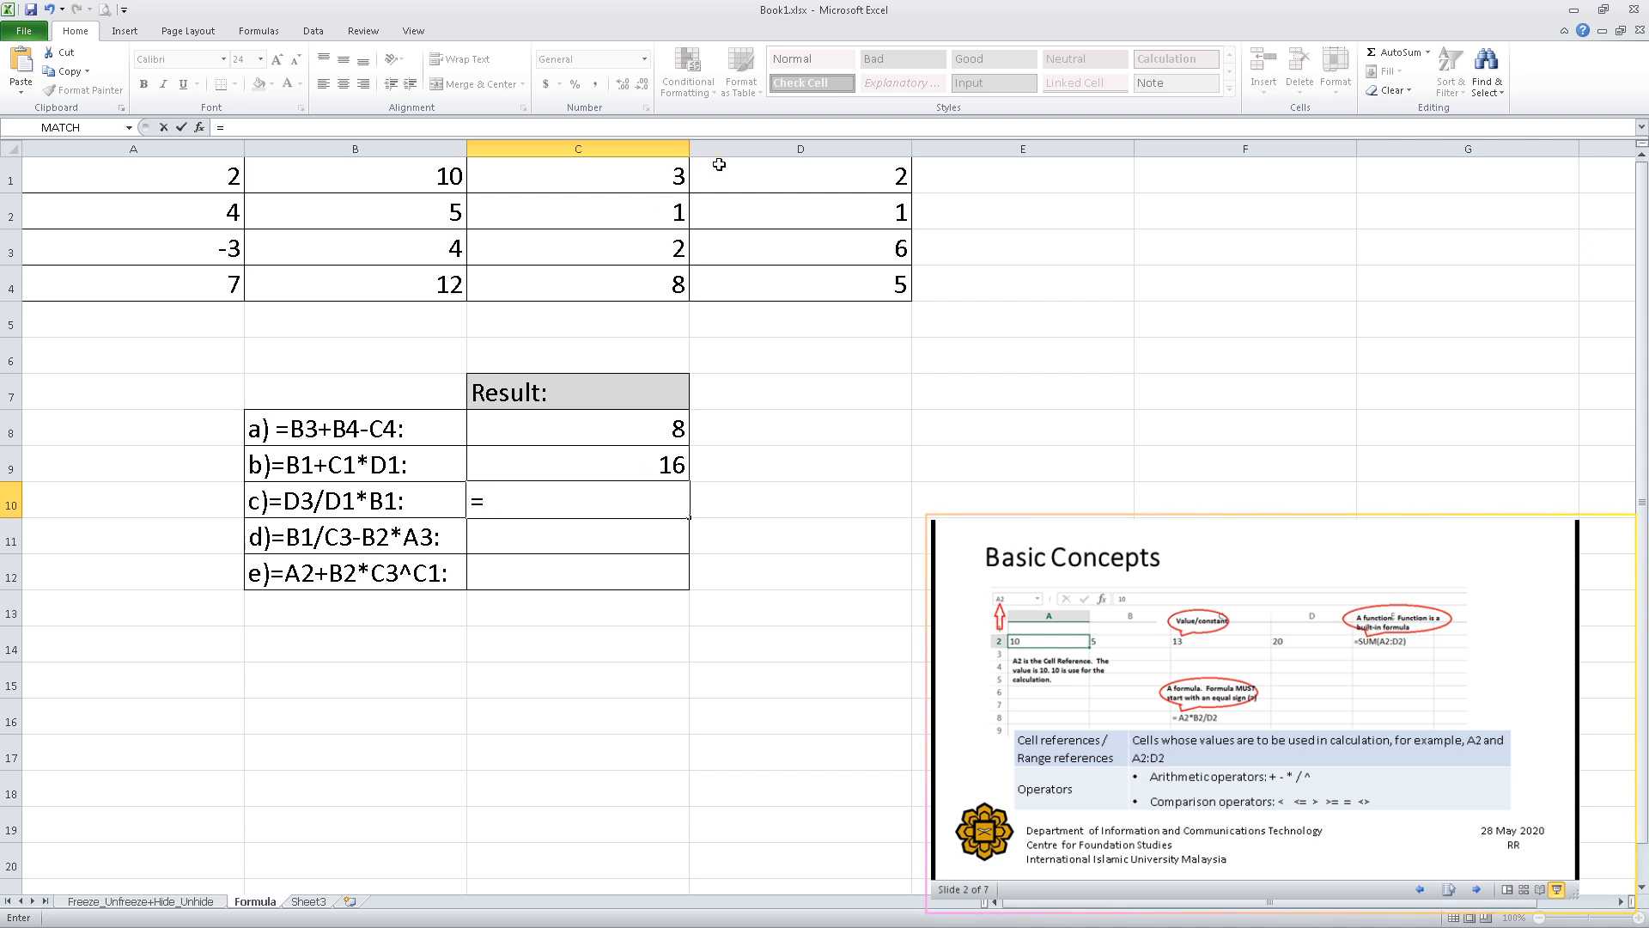
{"action": "left_click", "coordinate": [794, 250]}
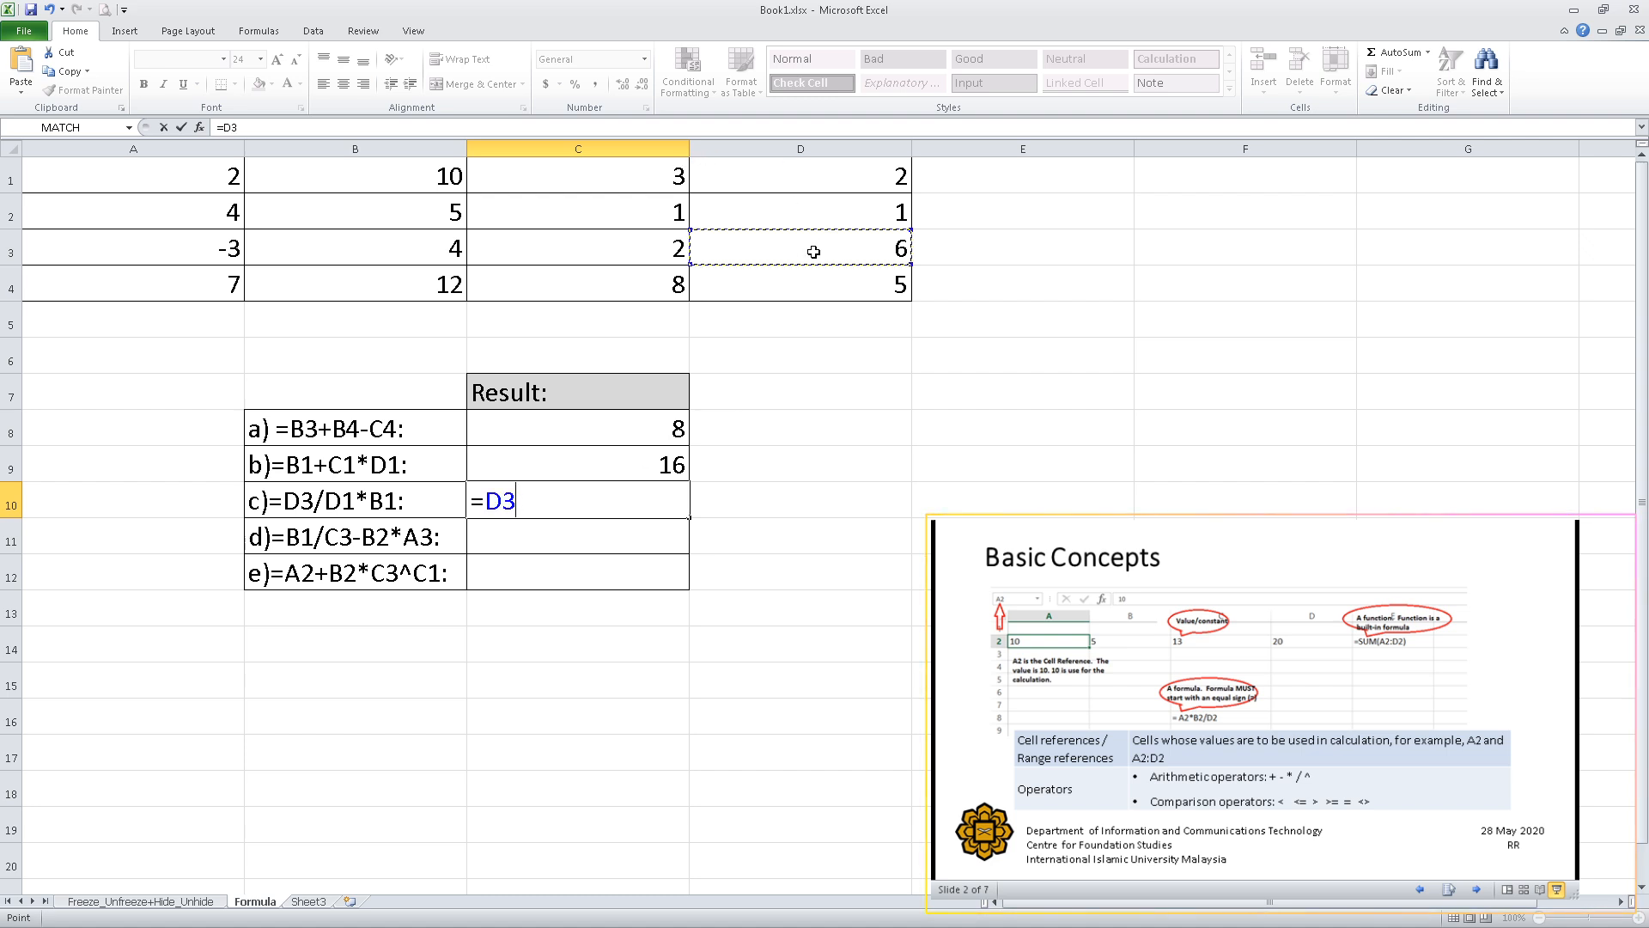
{"action": "type", "text": "/"}
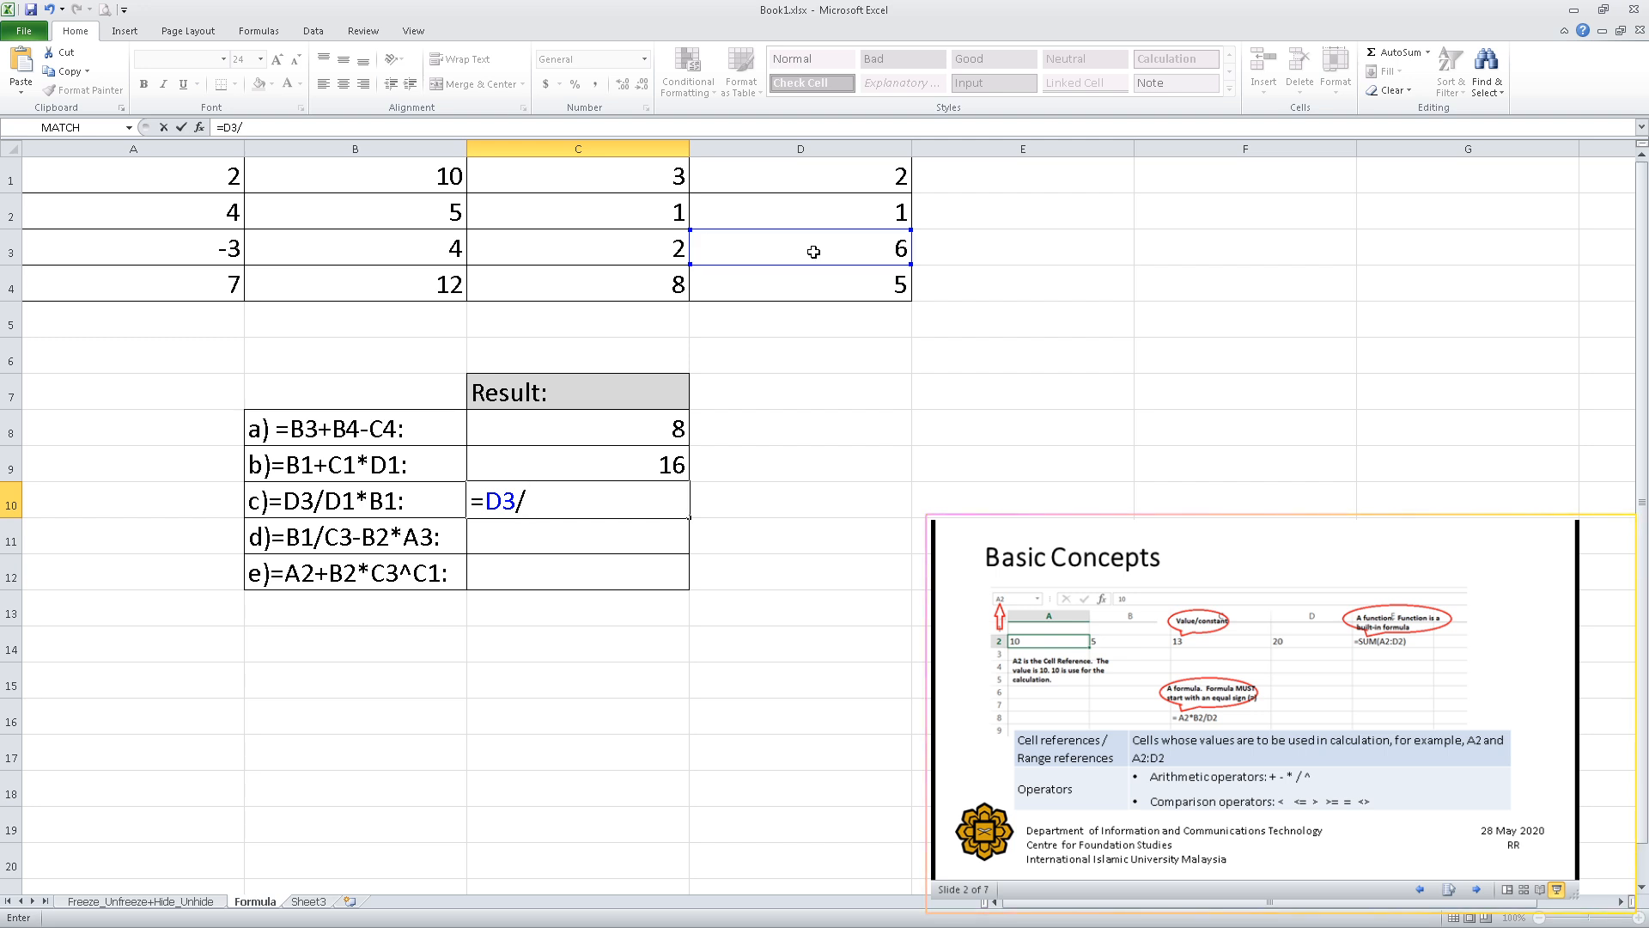
{"action": "left_click", "coordinate": [806, 170]}
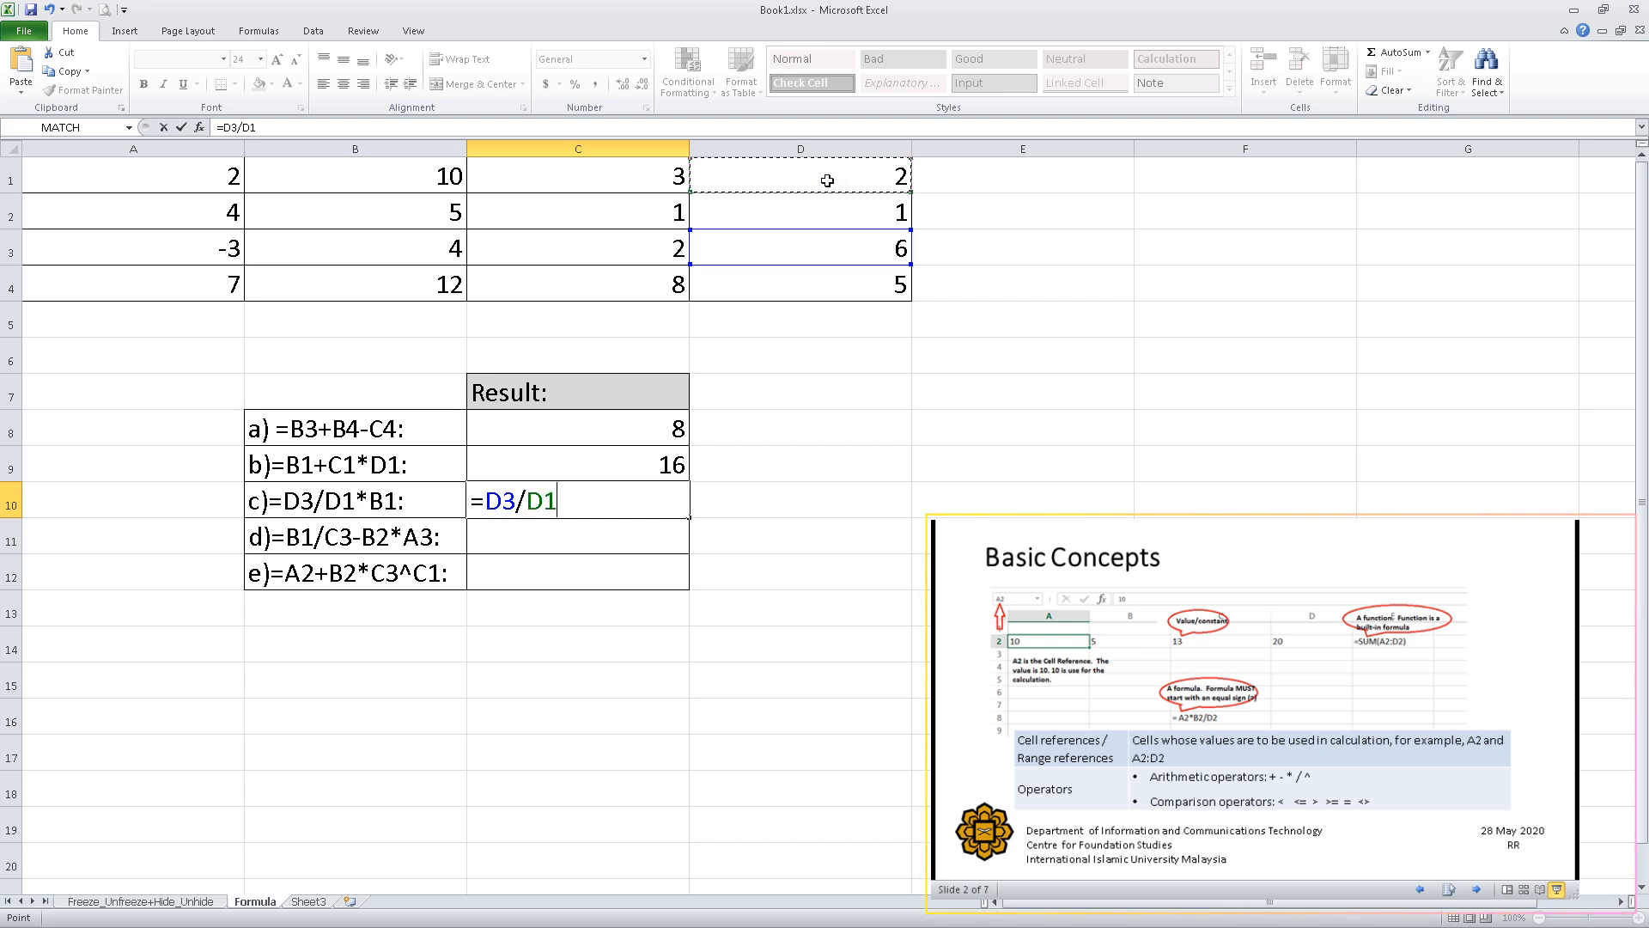
{"action": "type", "text": "*"}
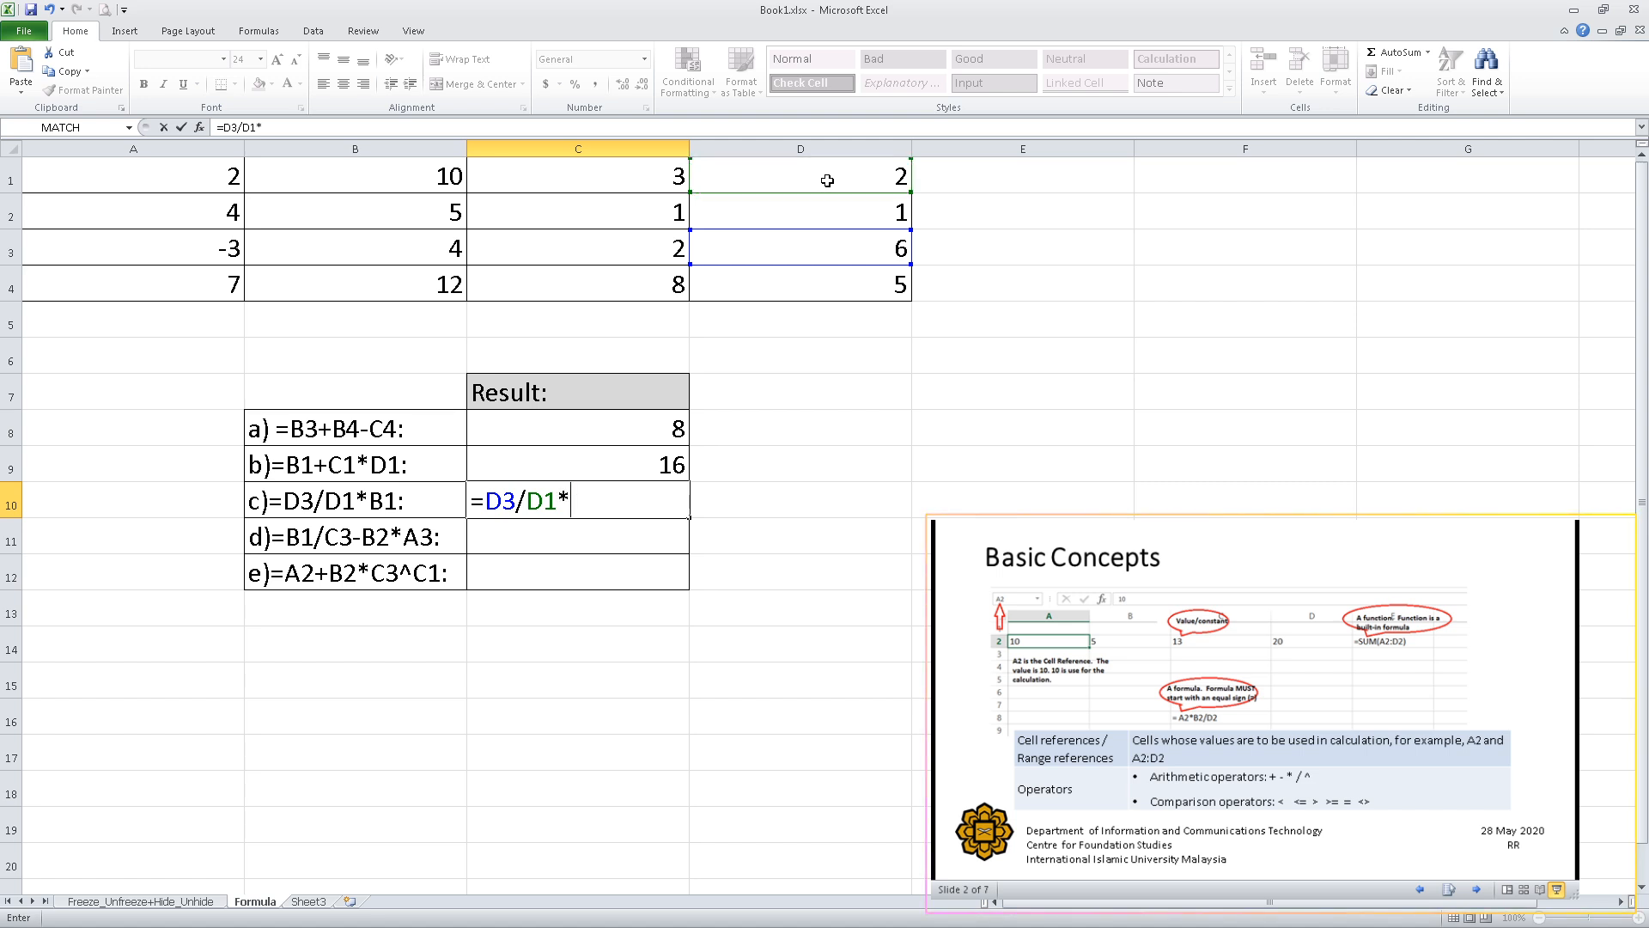
{"action": "left_click", "coordinate": [419, 180]}
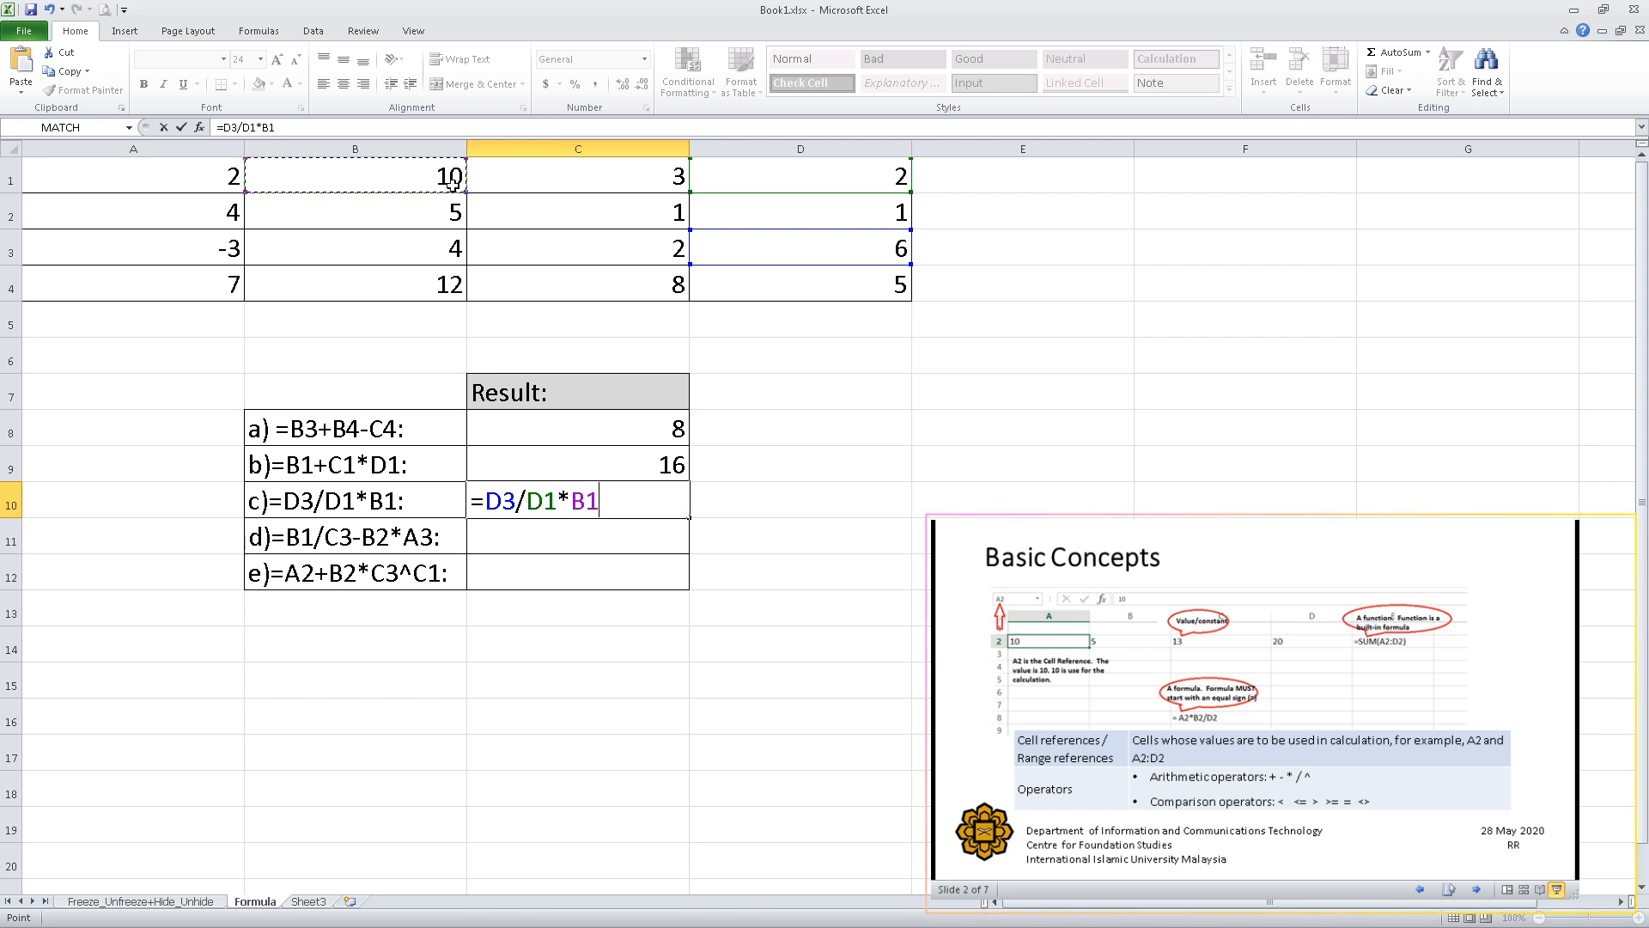
{"action": "key", "text": "Return"}
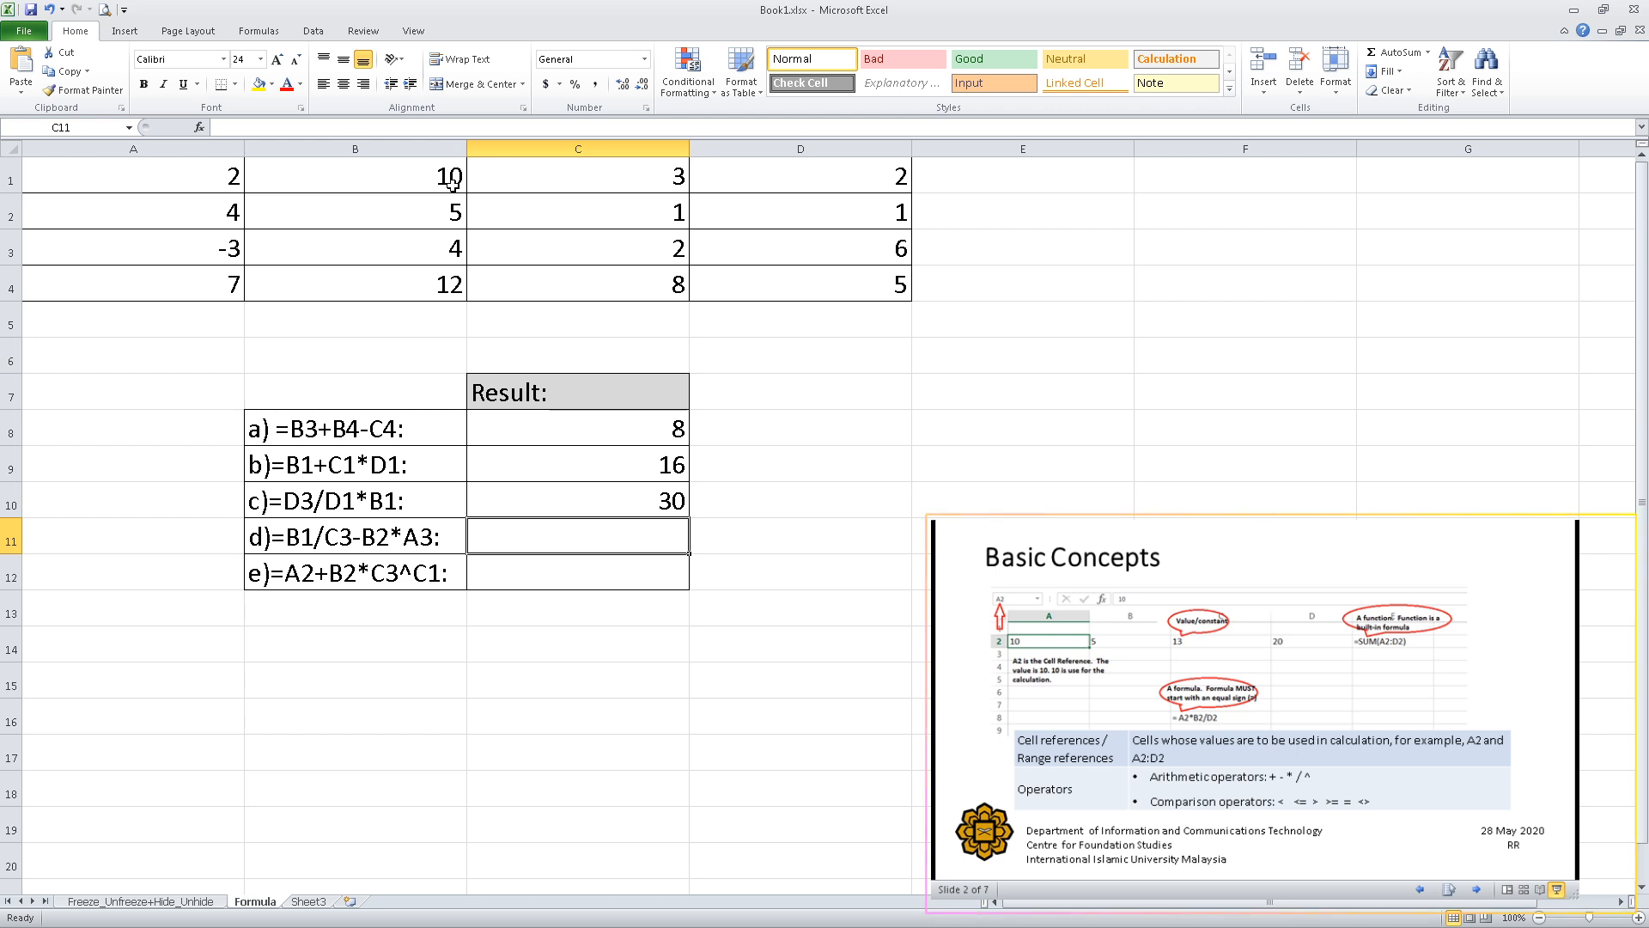
Examine the order of operations in item d's text in B11, highlighting B1/C3, B2*A3 and the minus sign between them.
{"action": "double_click", "coordinate": [299, 546]}
{"action": "left_click_drag", "start_coordinate": [285, 537], "coordinate": [348, 537]}
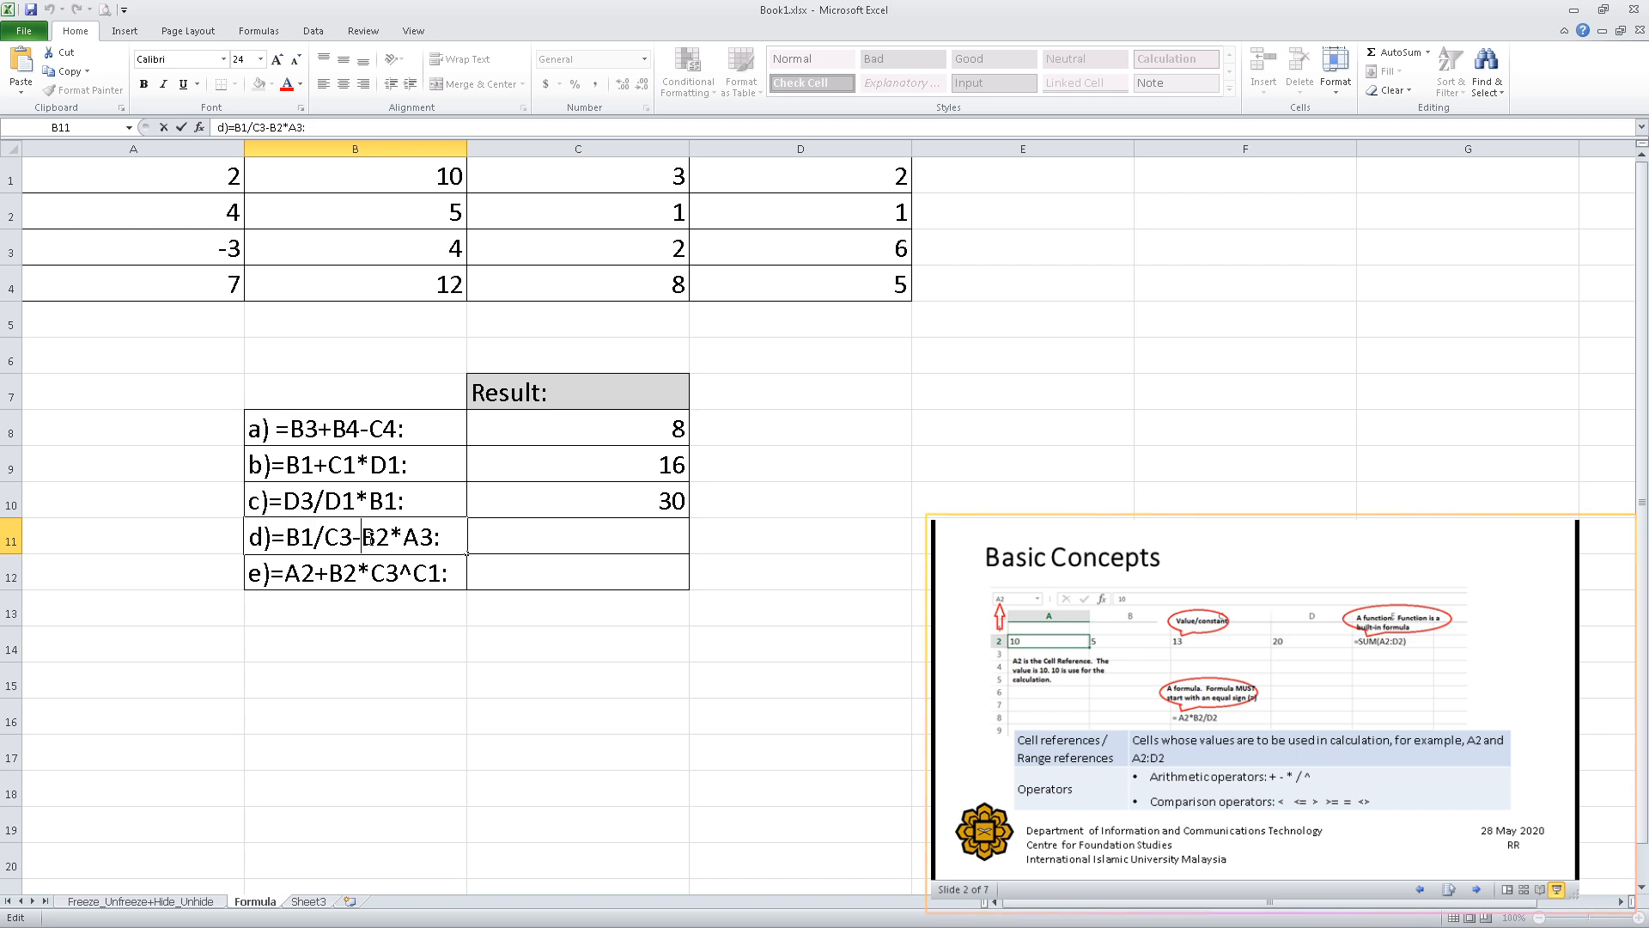
{"action": "left_click_drag", "start_coordinate": [361, 540], "coordinate": [433, 539]}
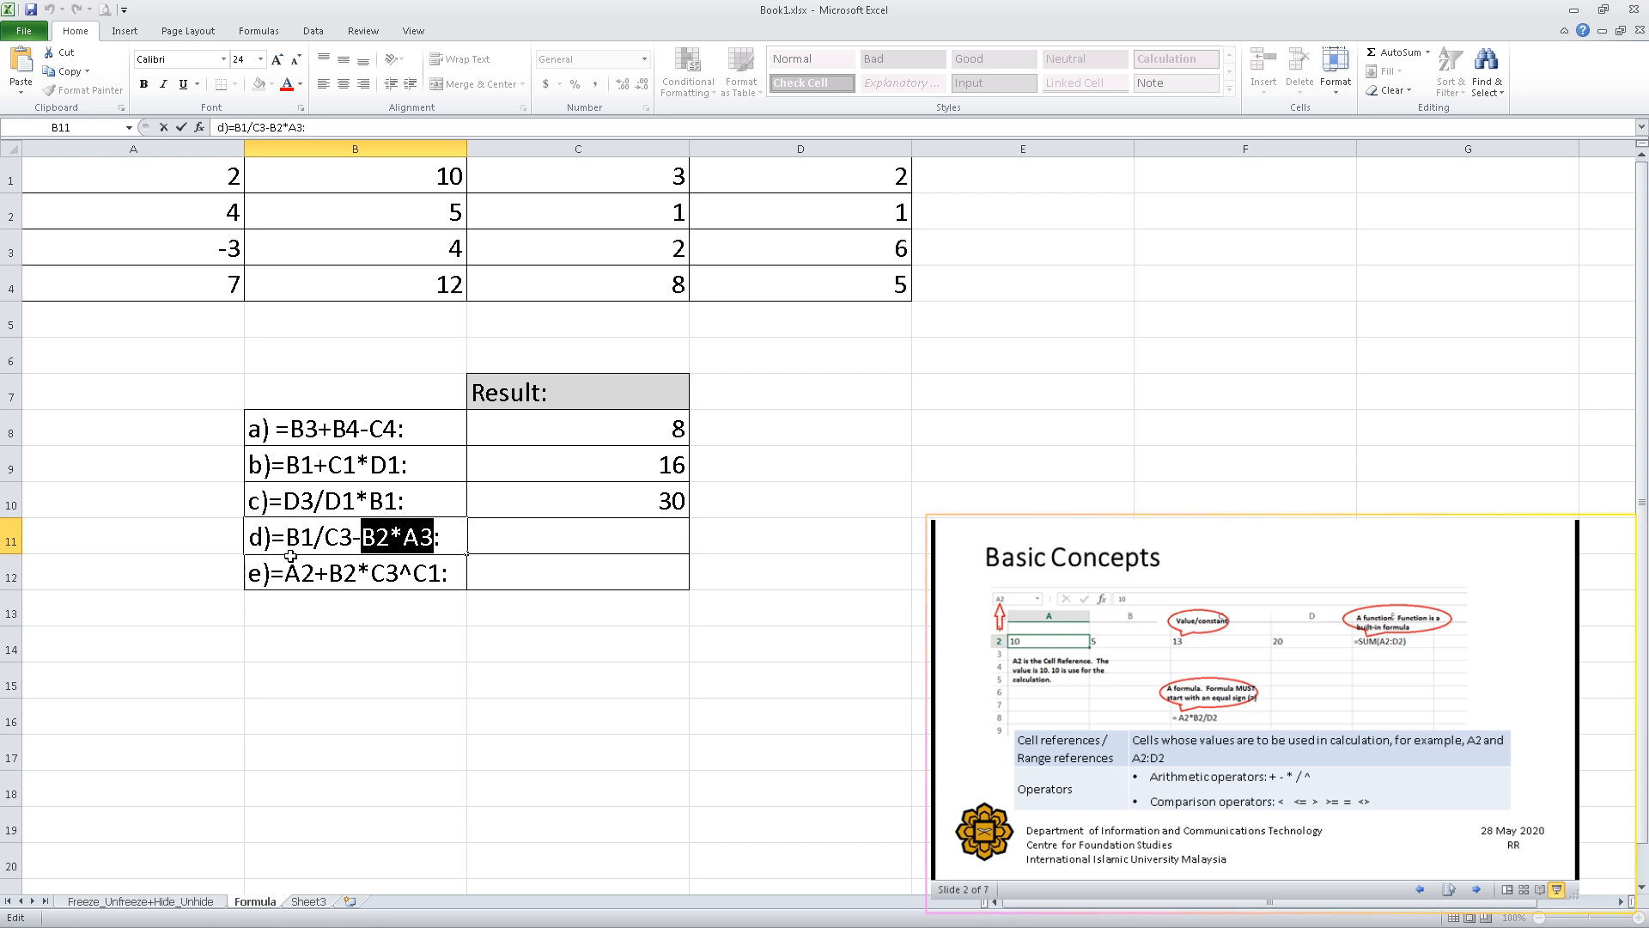
{"action": "left_click_drag", "start_coordinate": [351, 539], "coordinate": [360, 539]}
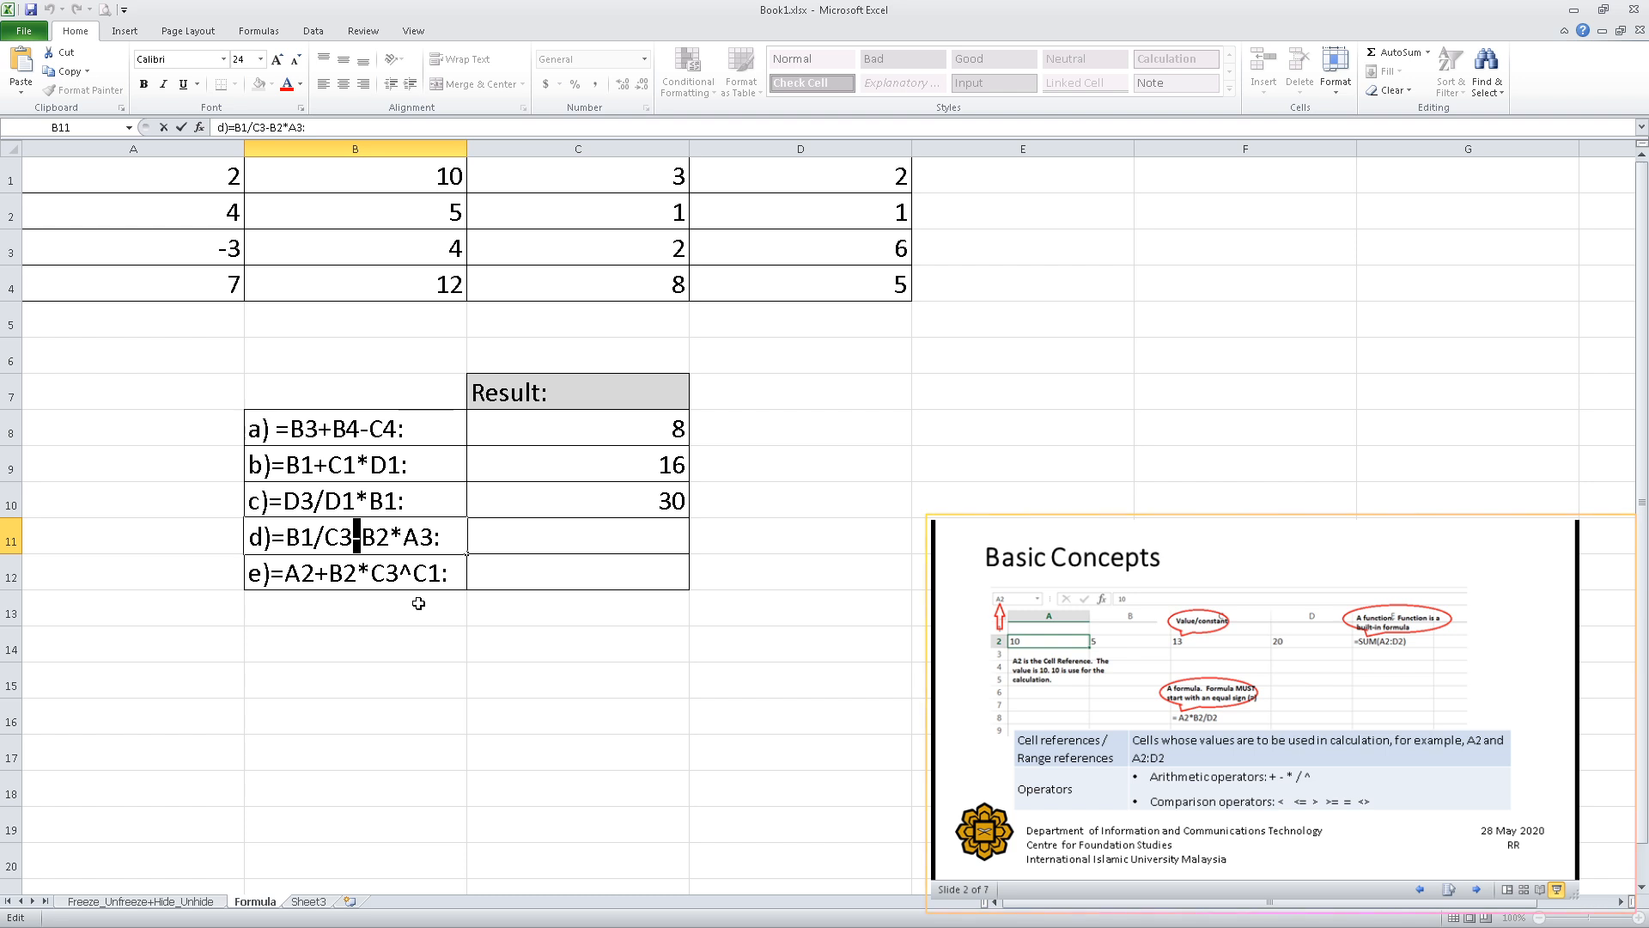
{"action": "left_click", "coordinate": [291, 535]}
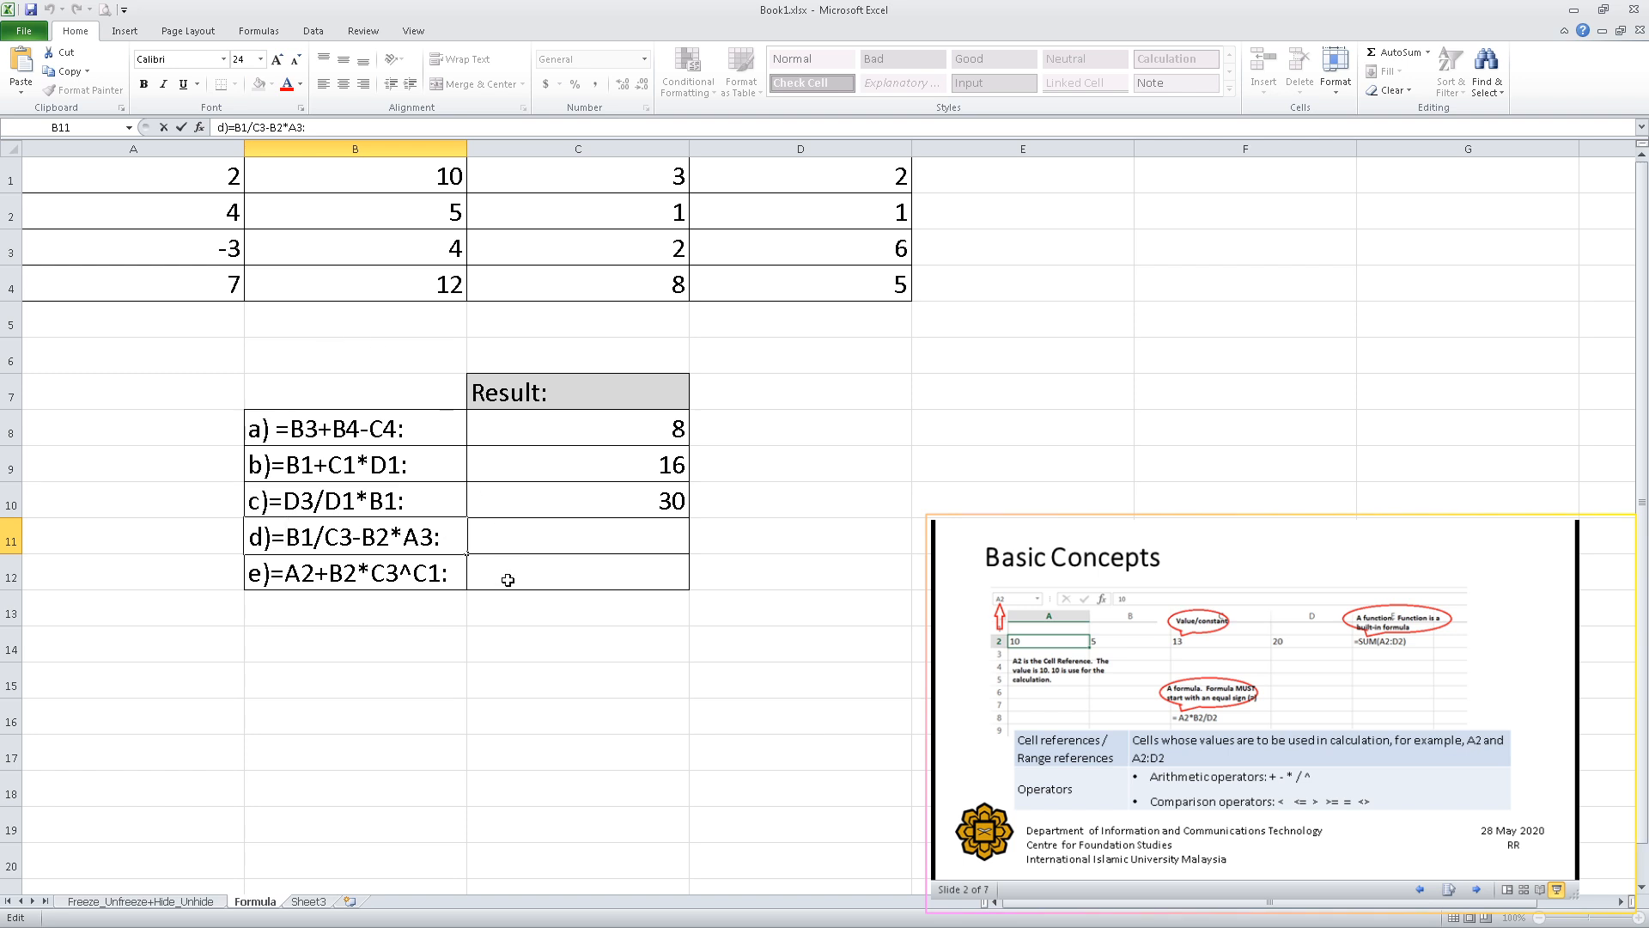
Enter the formula =B1/C3-B2*A3 in cell C11 as the result for item d, picking the referenced cells from the number table.
{"action": "left_click", "coordinate": [504, 537]}
{"action": "double_click", "coordinate": [504, 536]}
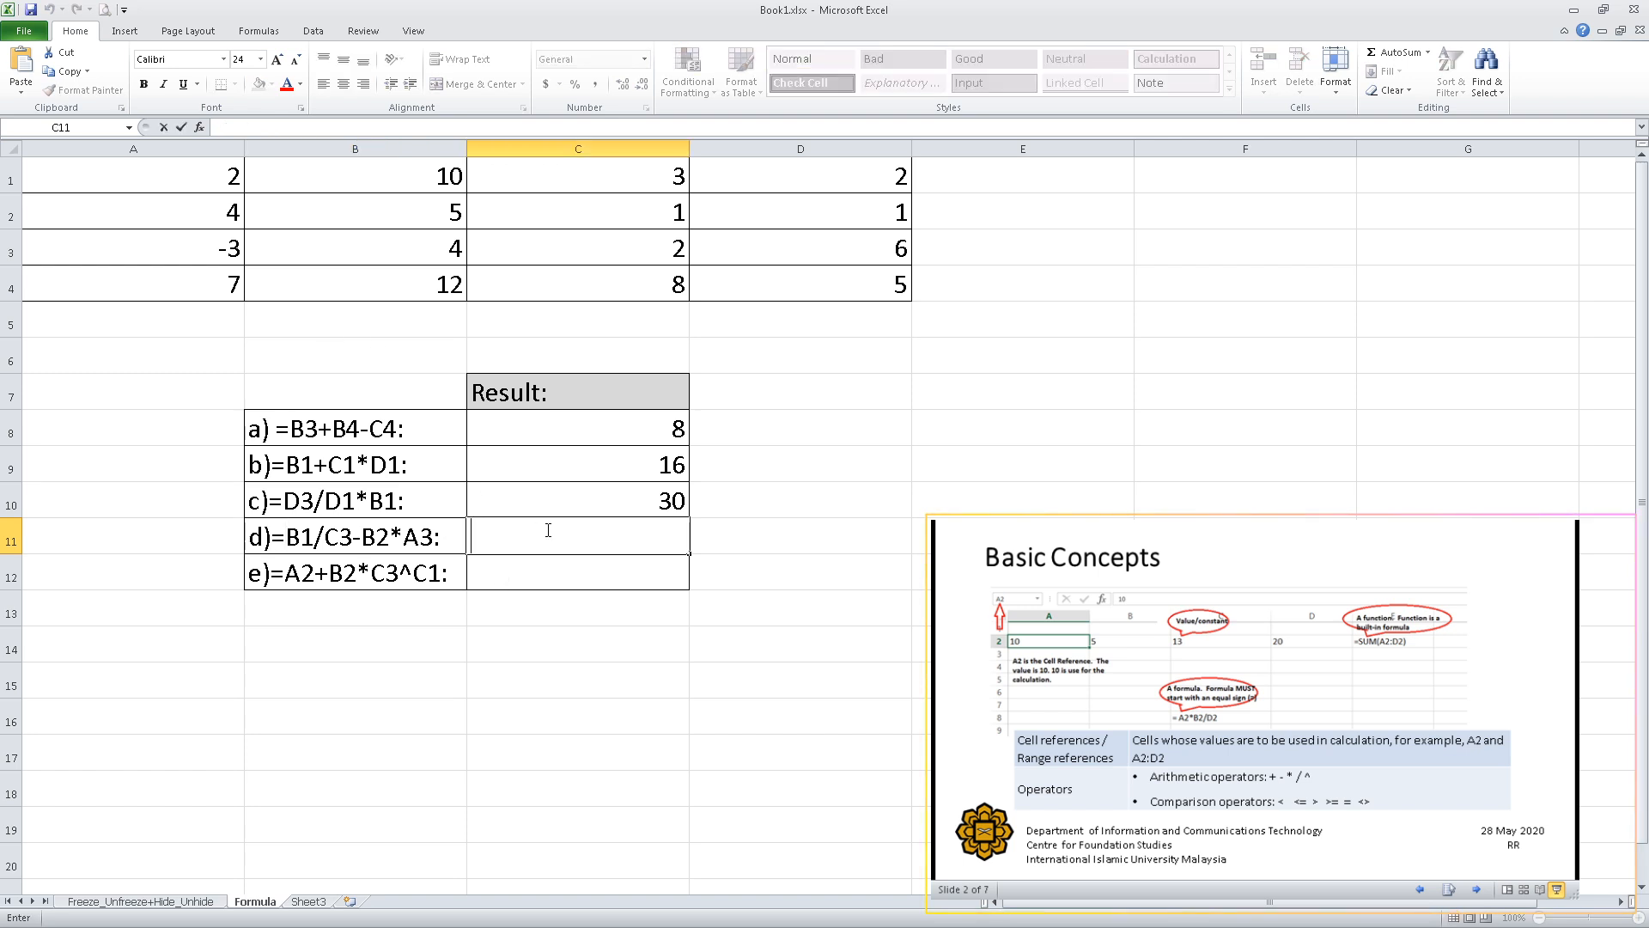
{"action": "type", "text": "="}
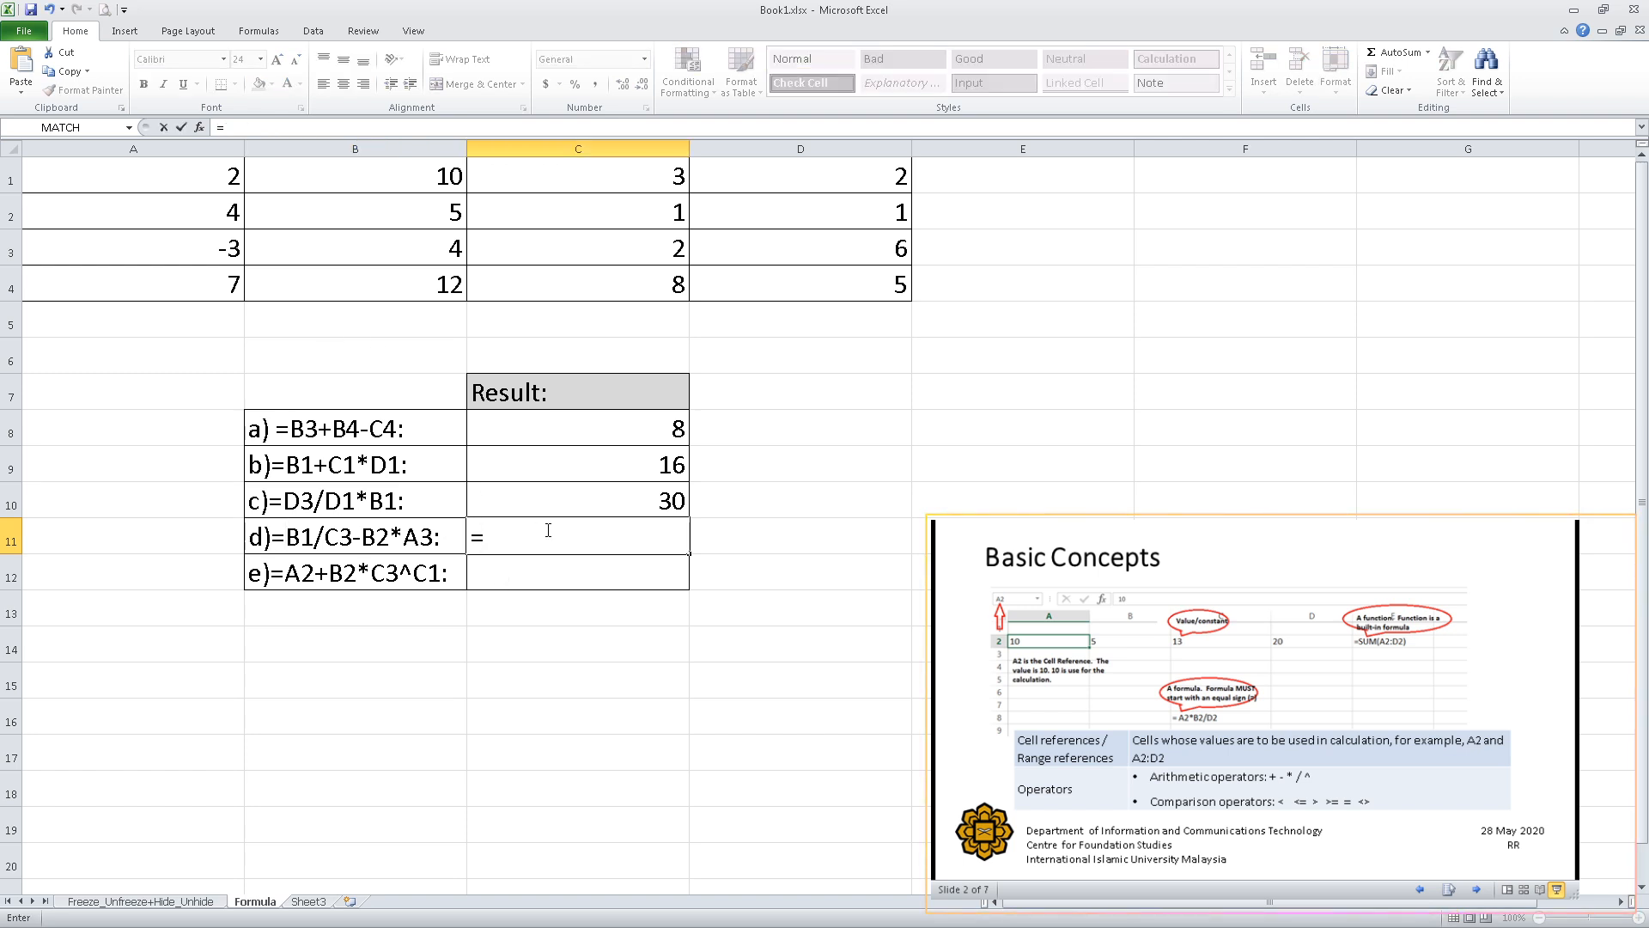
{"action": "left_click", "coordinate": [393, 174]}
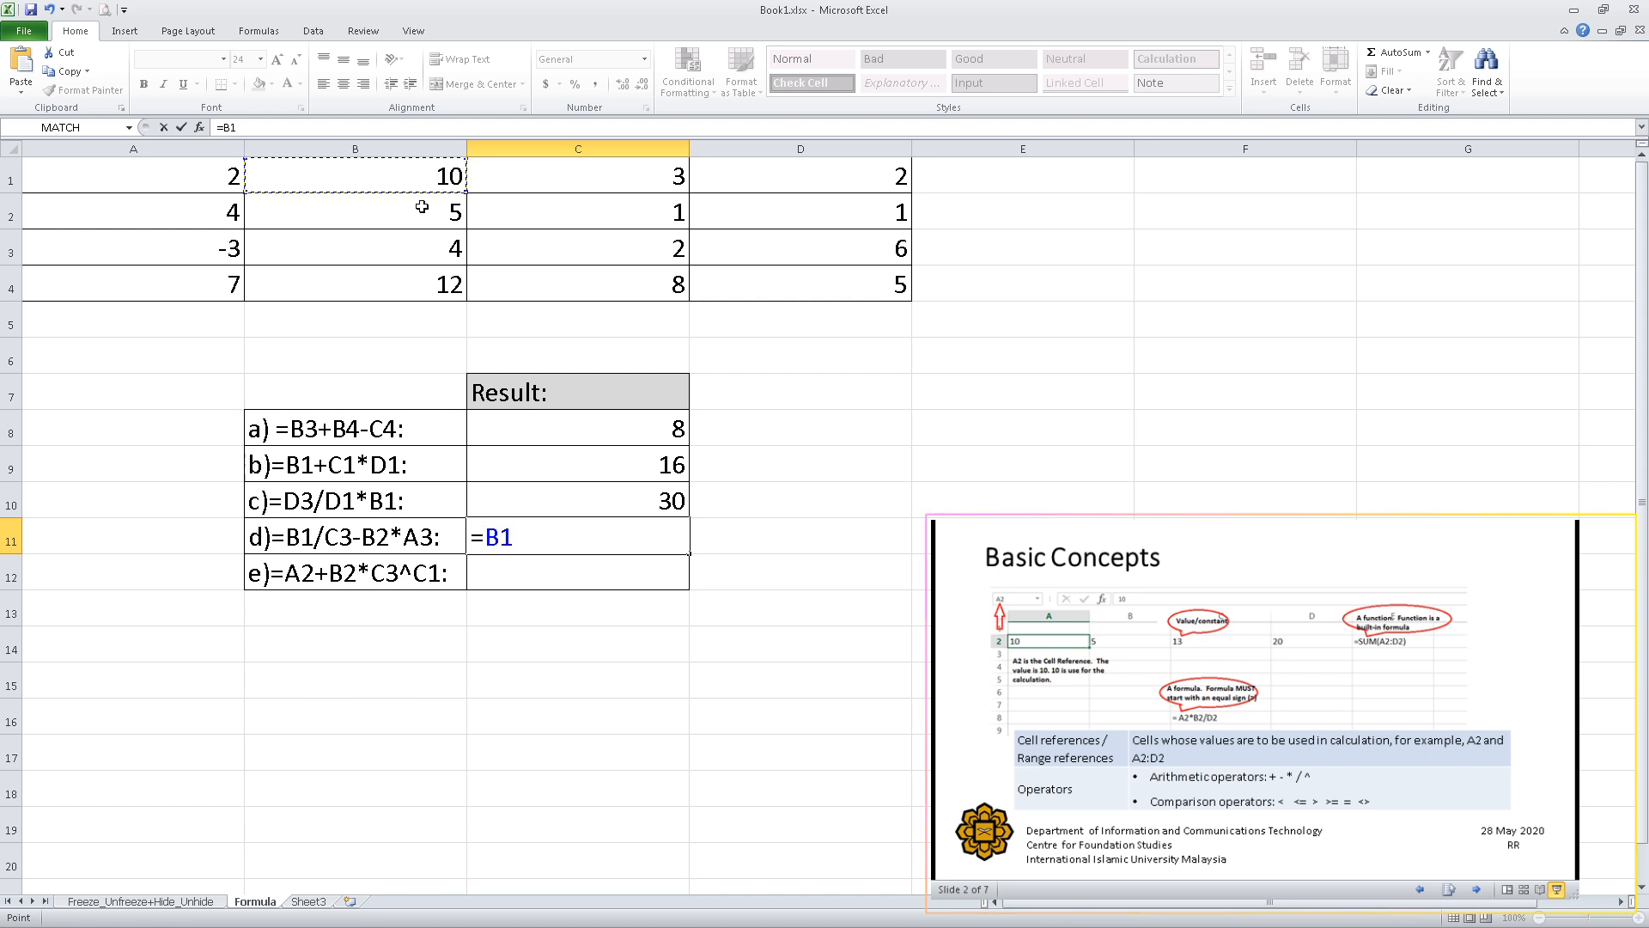
{"action": "type", "text": "/"}
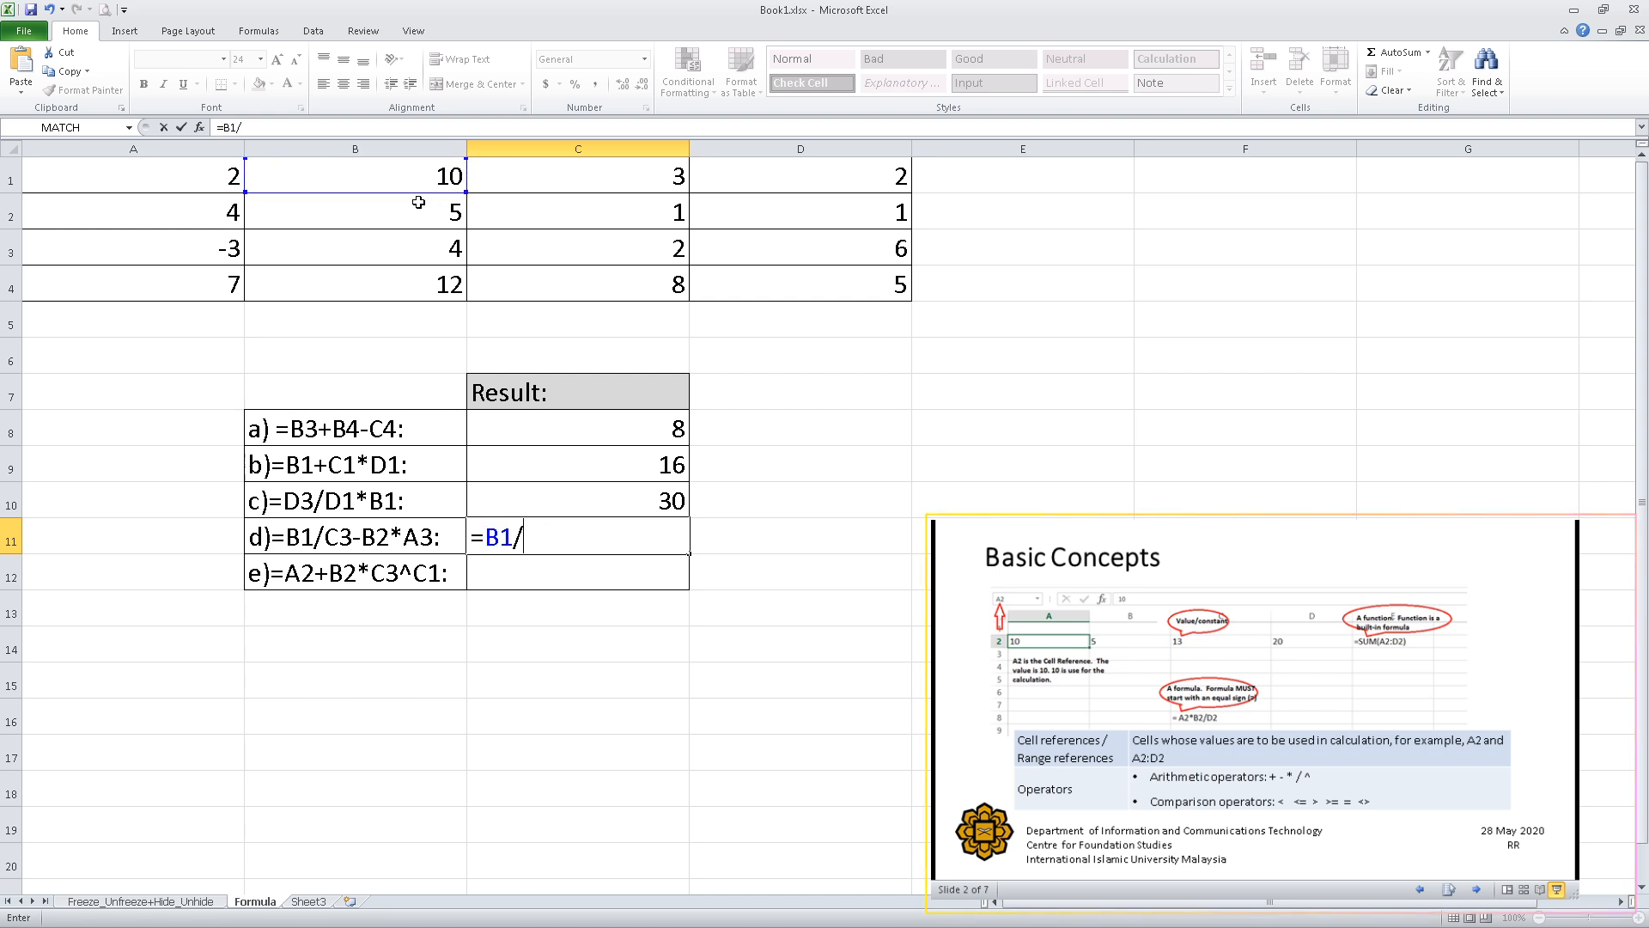
{"action": "left_click", "coordinate": [657, 248]}
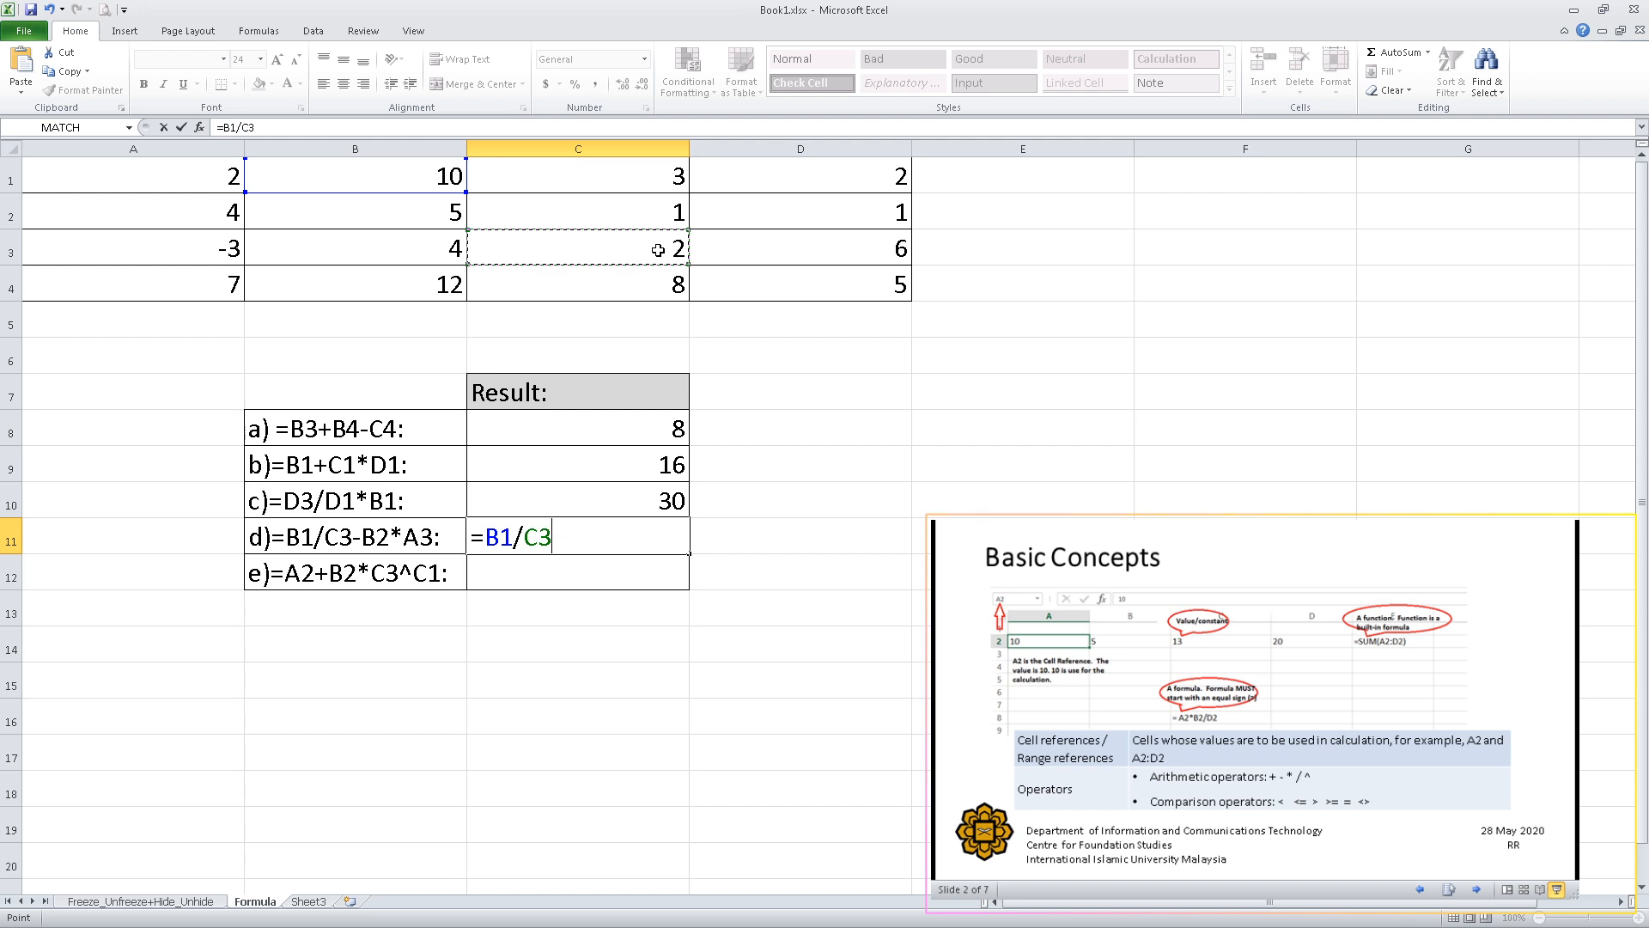
{"action": "type", "text": "-"}
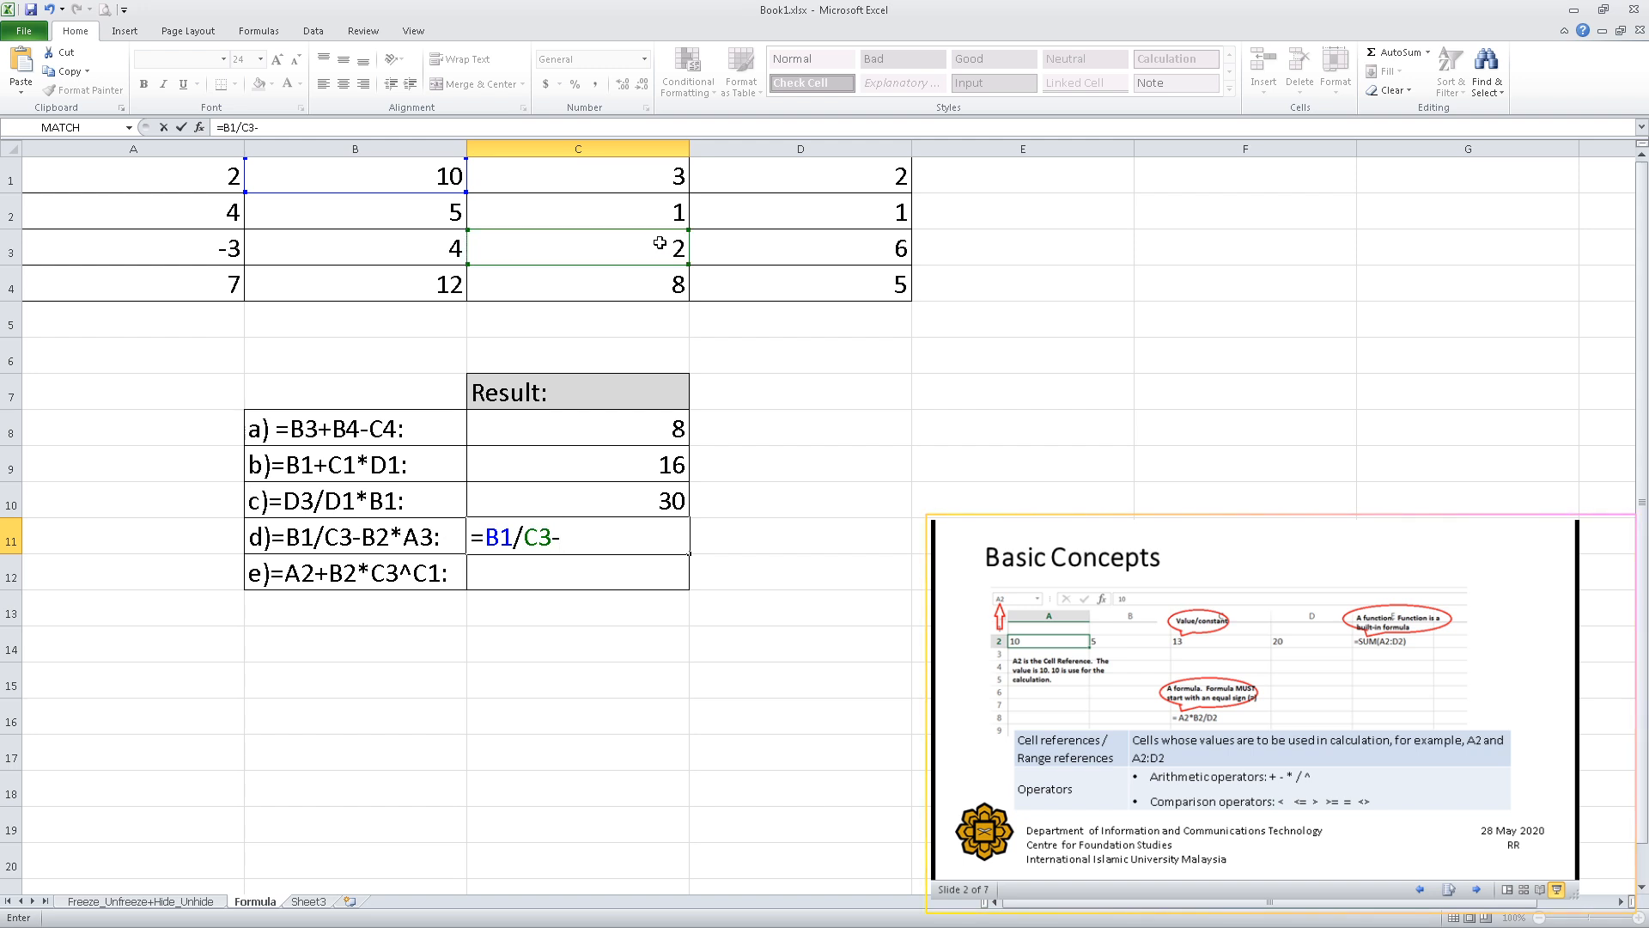
{"action": "left_click", "coordinate": [428, 214]}
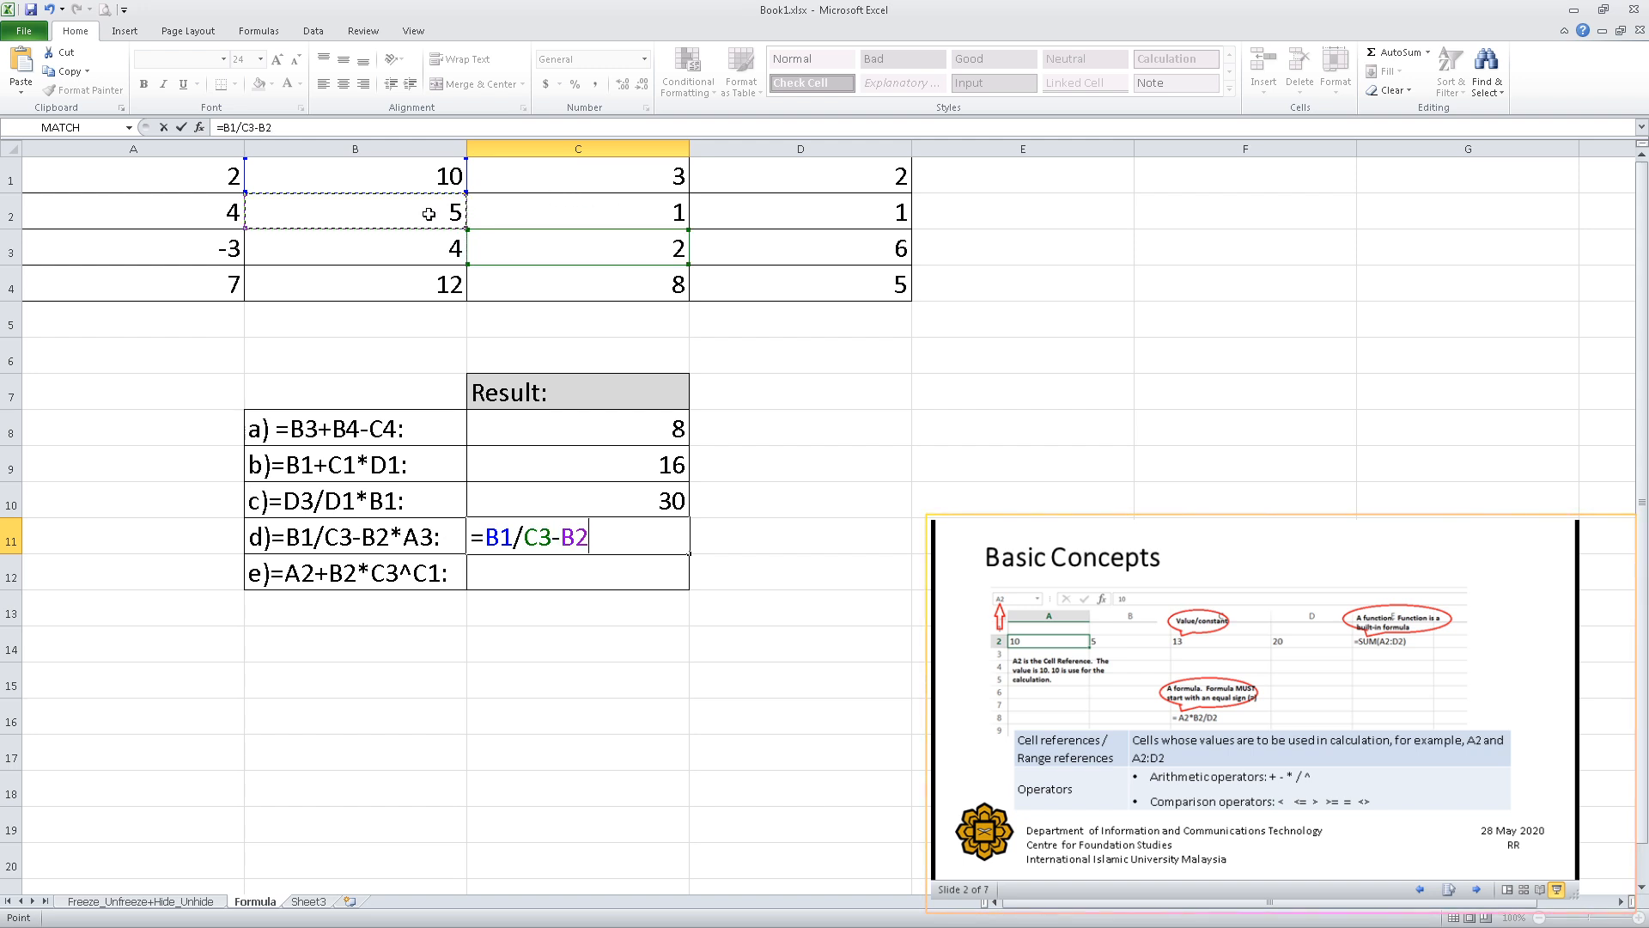
{"action": "type", "text": "*"}
{"action": "left_click", "coordinate": [193, 256]}
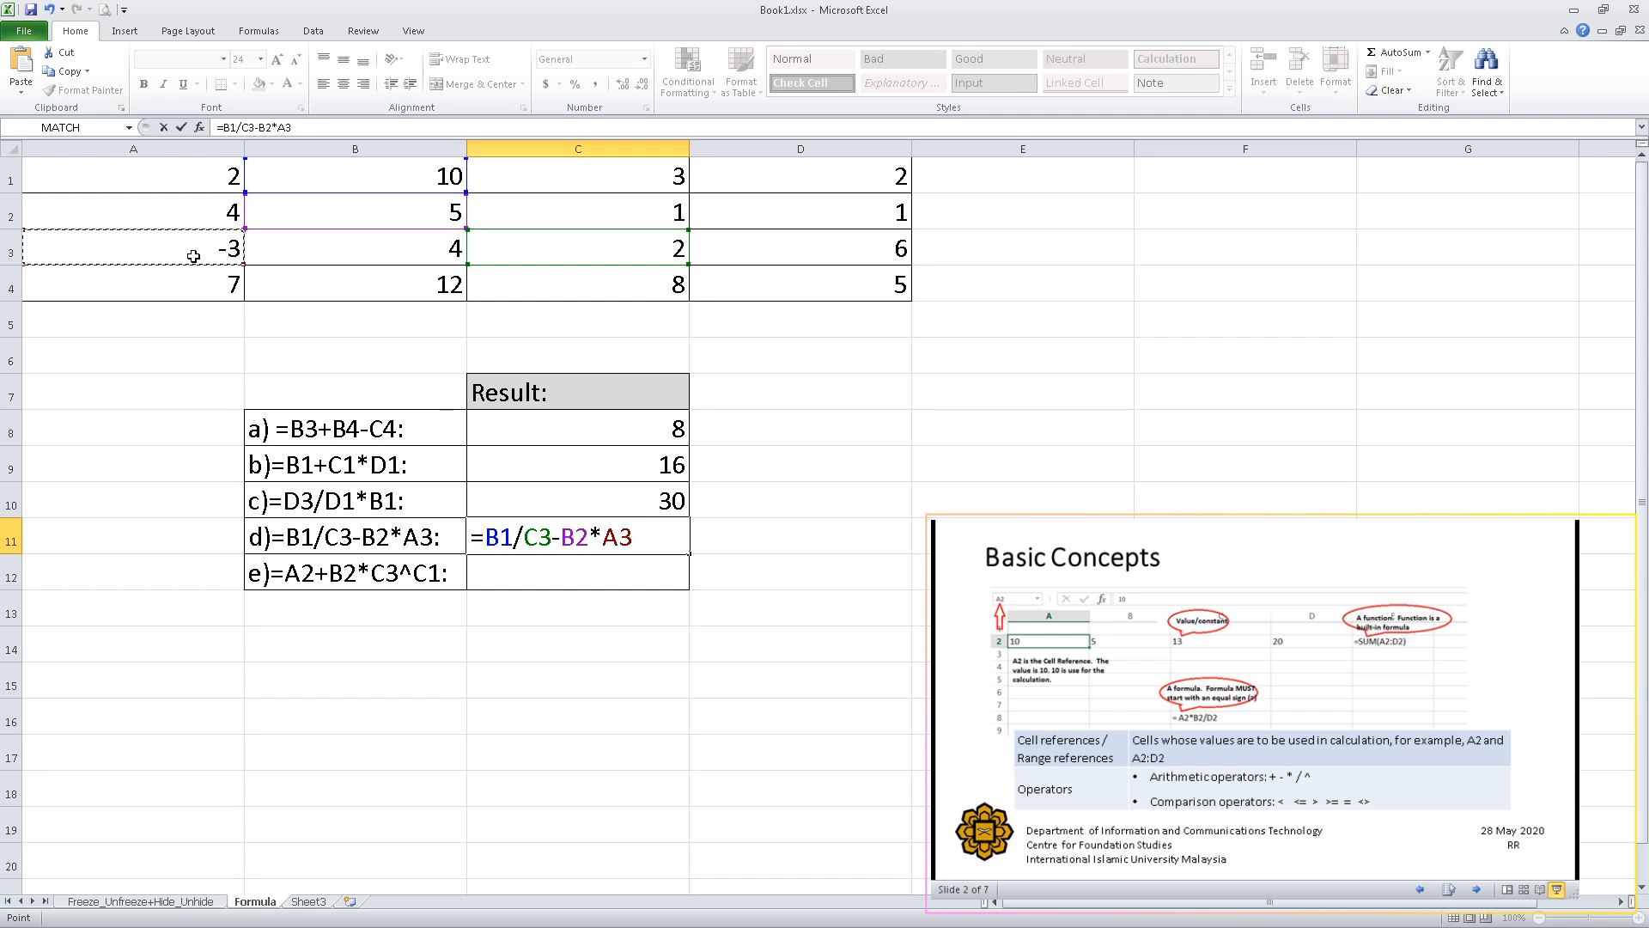
{"action": "key", "text": "Return"}
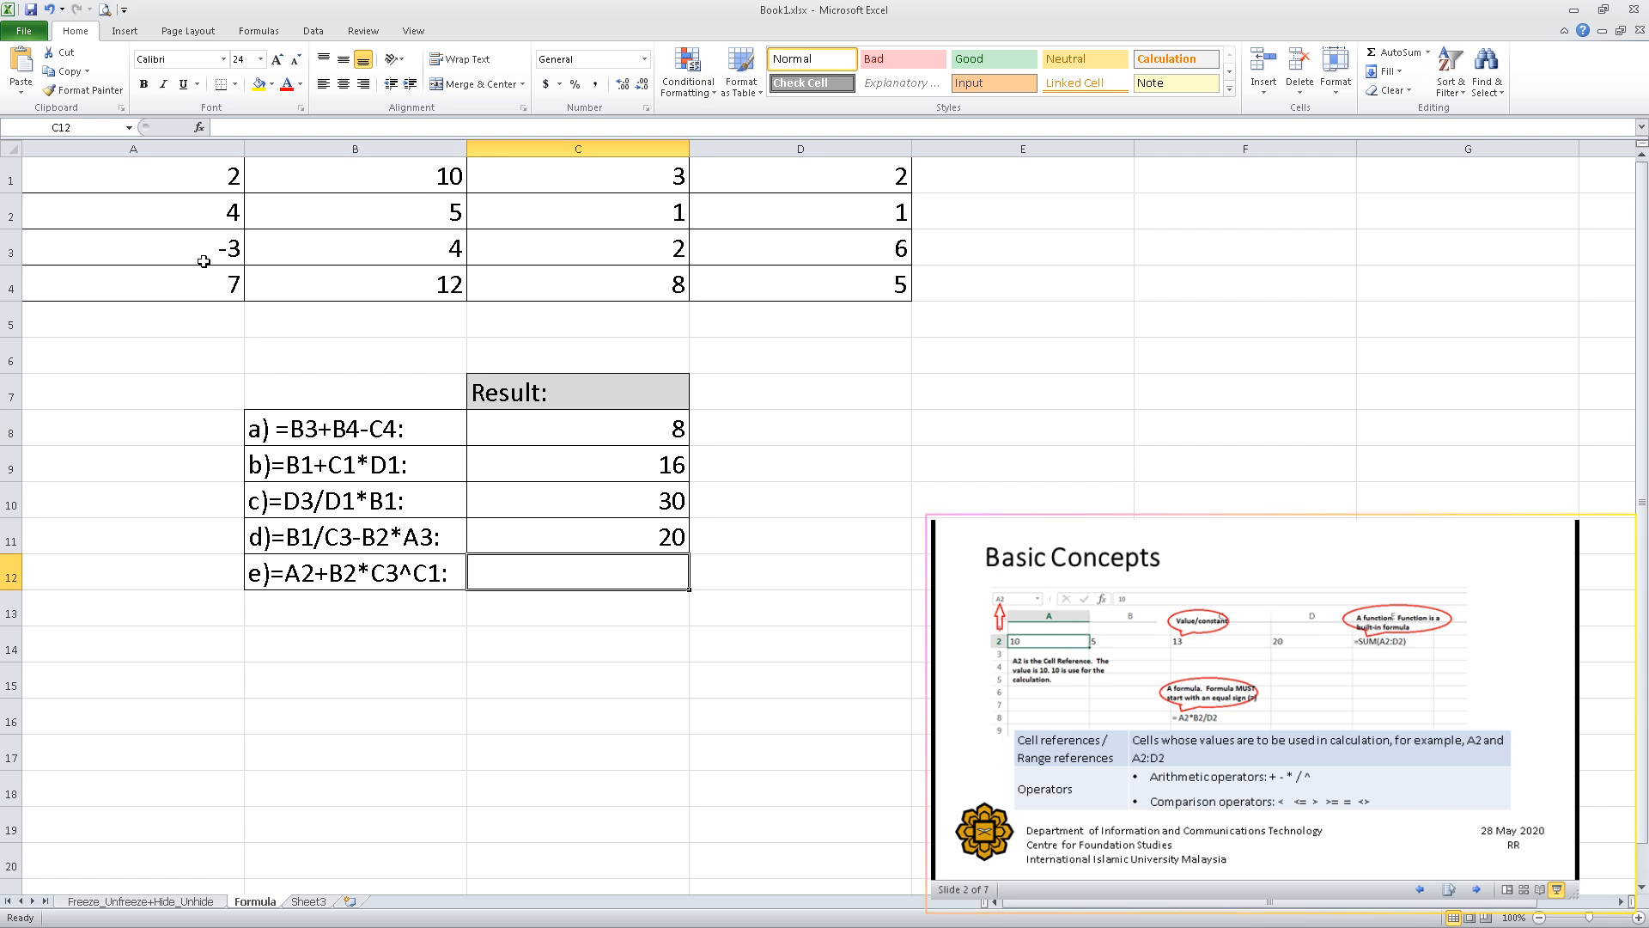
Examine the order of operations in item e's text in B12, highlighting C3^C1, the B2 multiplication and the A2 addition.
{"action": "left_click", "coordinate": [391, 584]}
{"action": "double_click", "coordinate": [392, 584]}
{"action": "left_click_drag", "start_coordinate": [370, 573], "coordinate": [441, 575]}
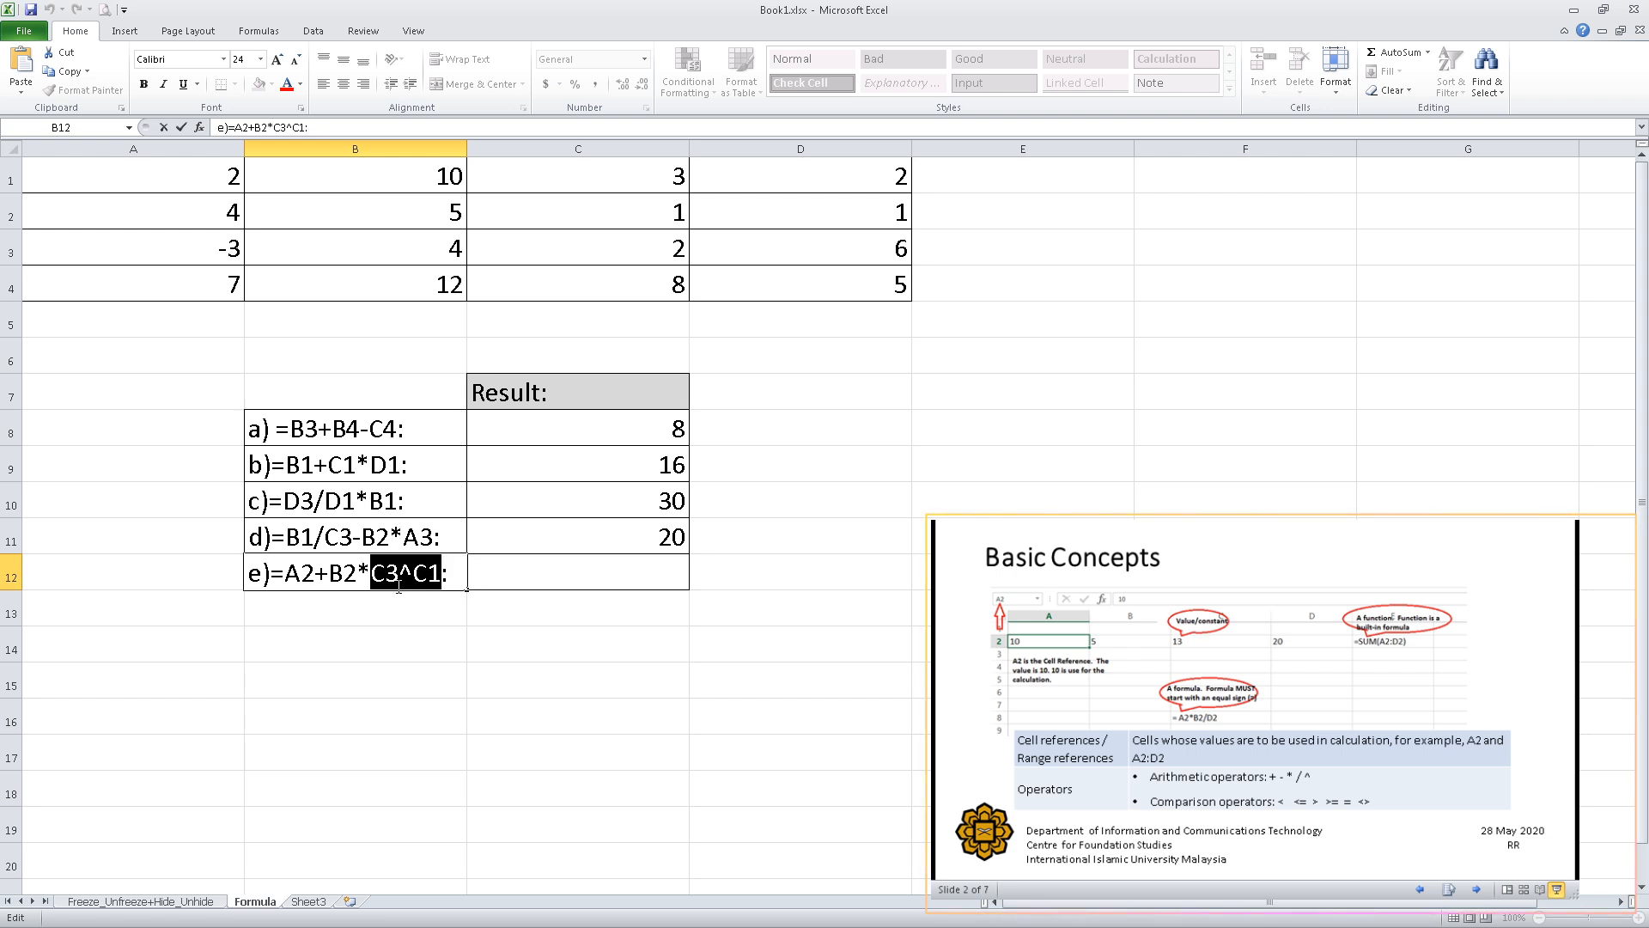
{"action": "left_click_drag", "start_coordinate": [332, 577], "coordinate": [368, 588]}
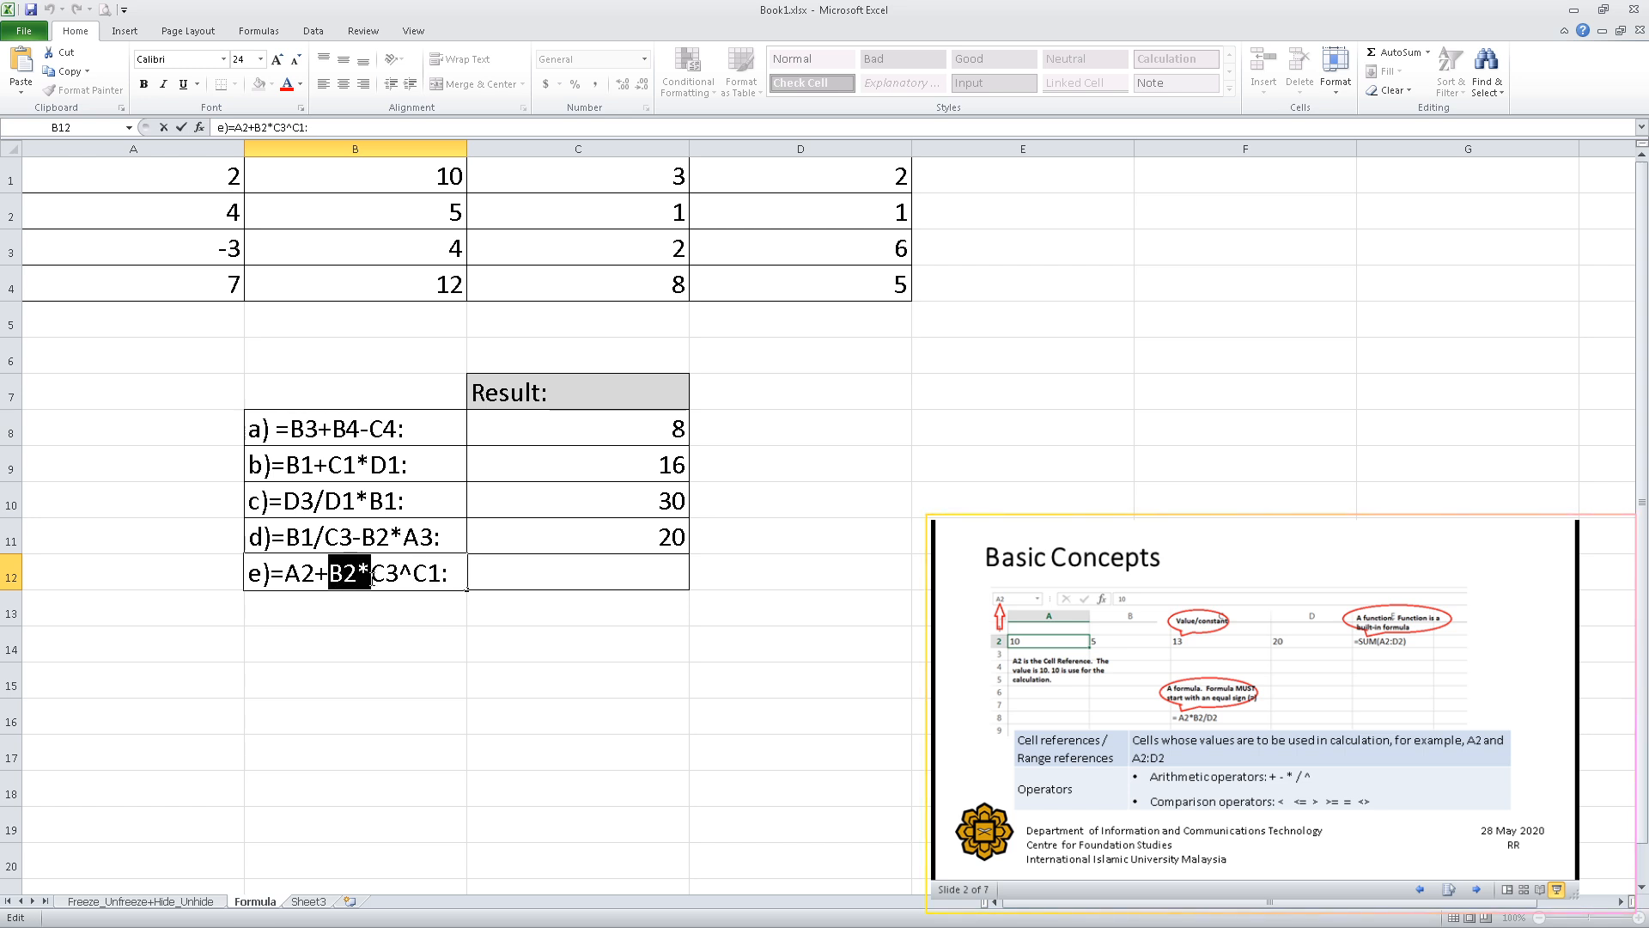
{"action": "left_click_drag", "start_coordinate": [285, 574], "coordinate": [324, 573]}
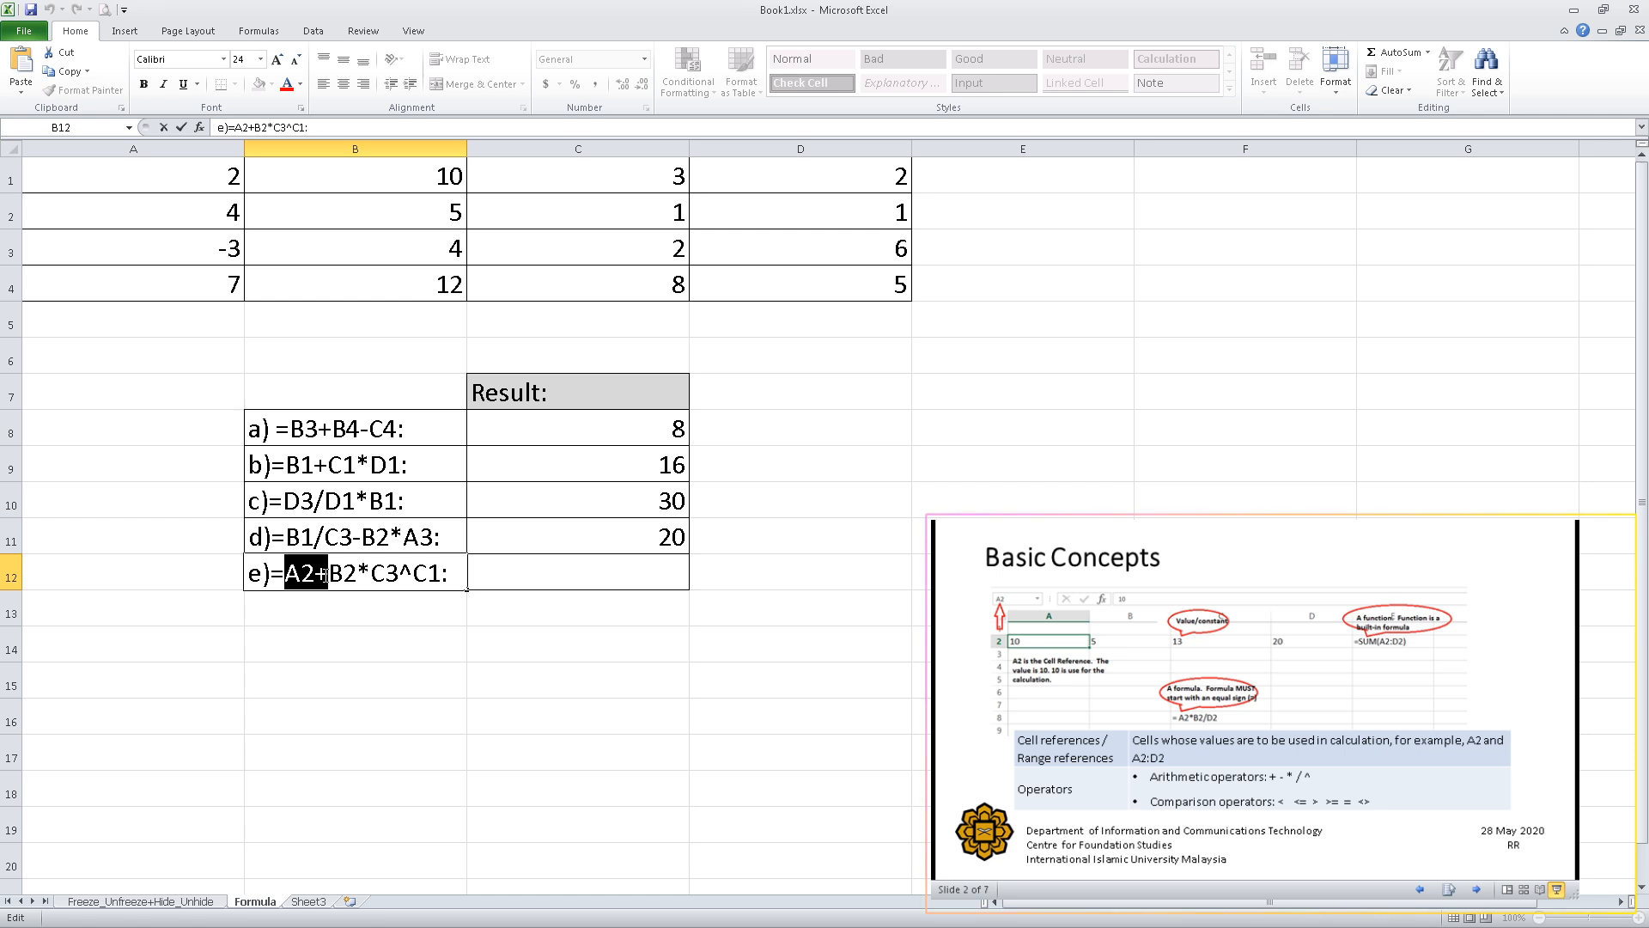
{"action": "left_click", "coordinate": [426, 574]}
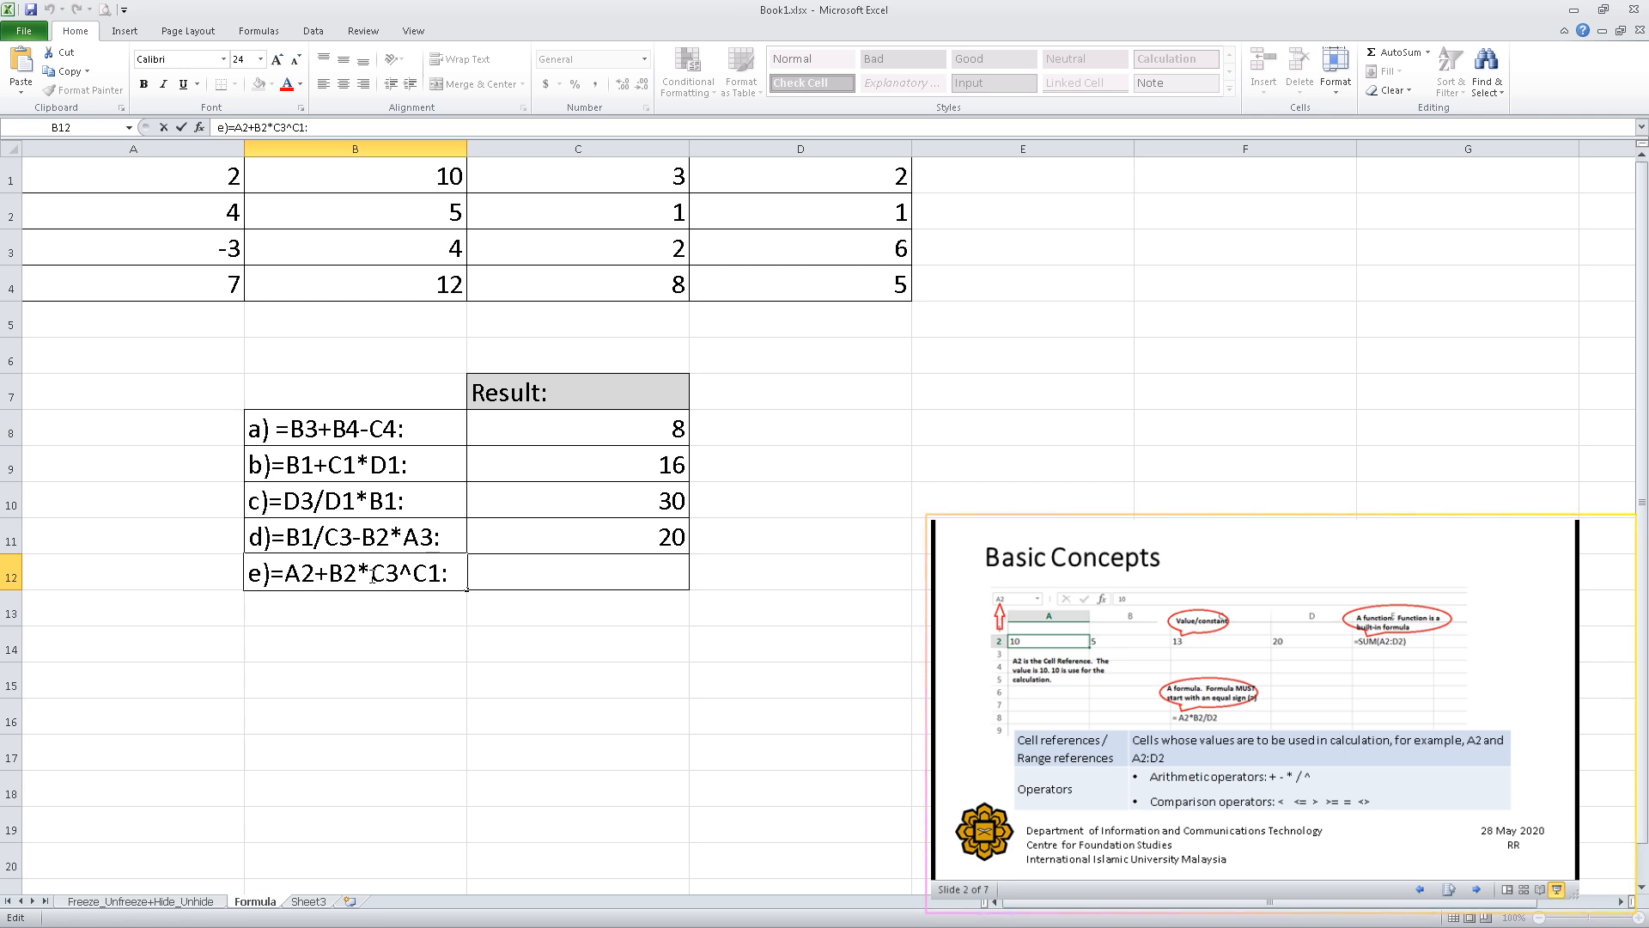
{"action": "left_click_drag", "start_coordinate": [372, 576], "coordinate": [399, 569]}
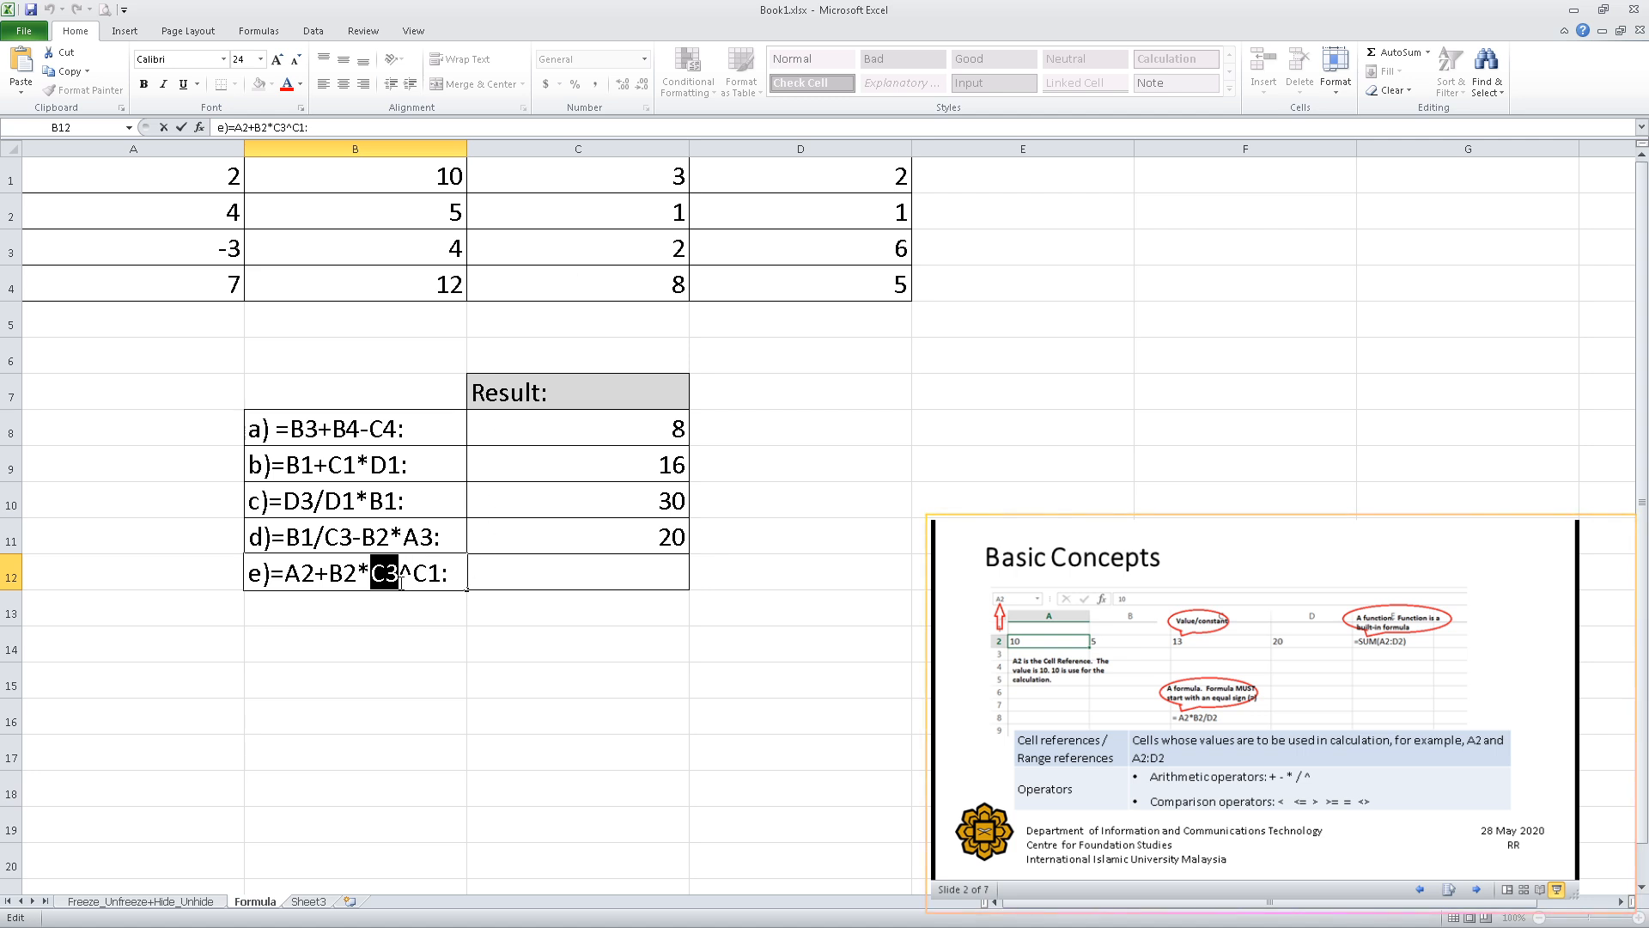
{"action": "double_click", "coordinate": [344, 573]}
{"action": "left_click_drag", "start_coordinate": [350, 573], "coordinate": [371, 573]}
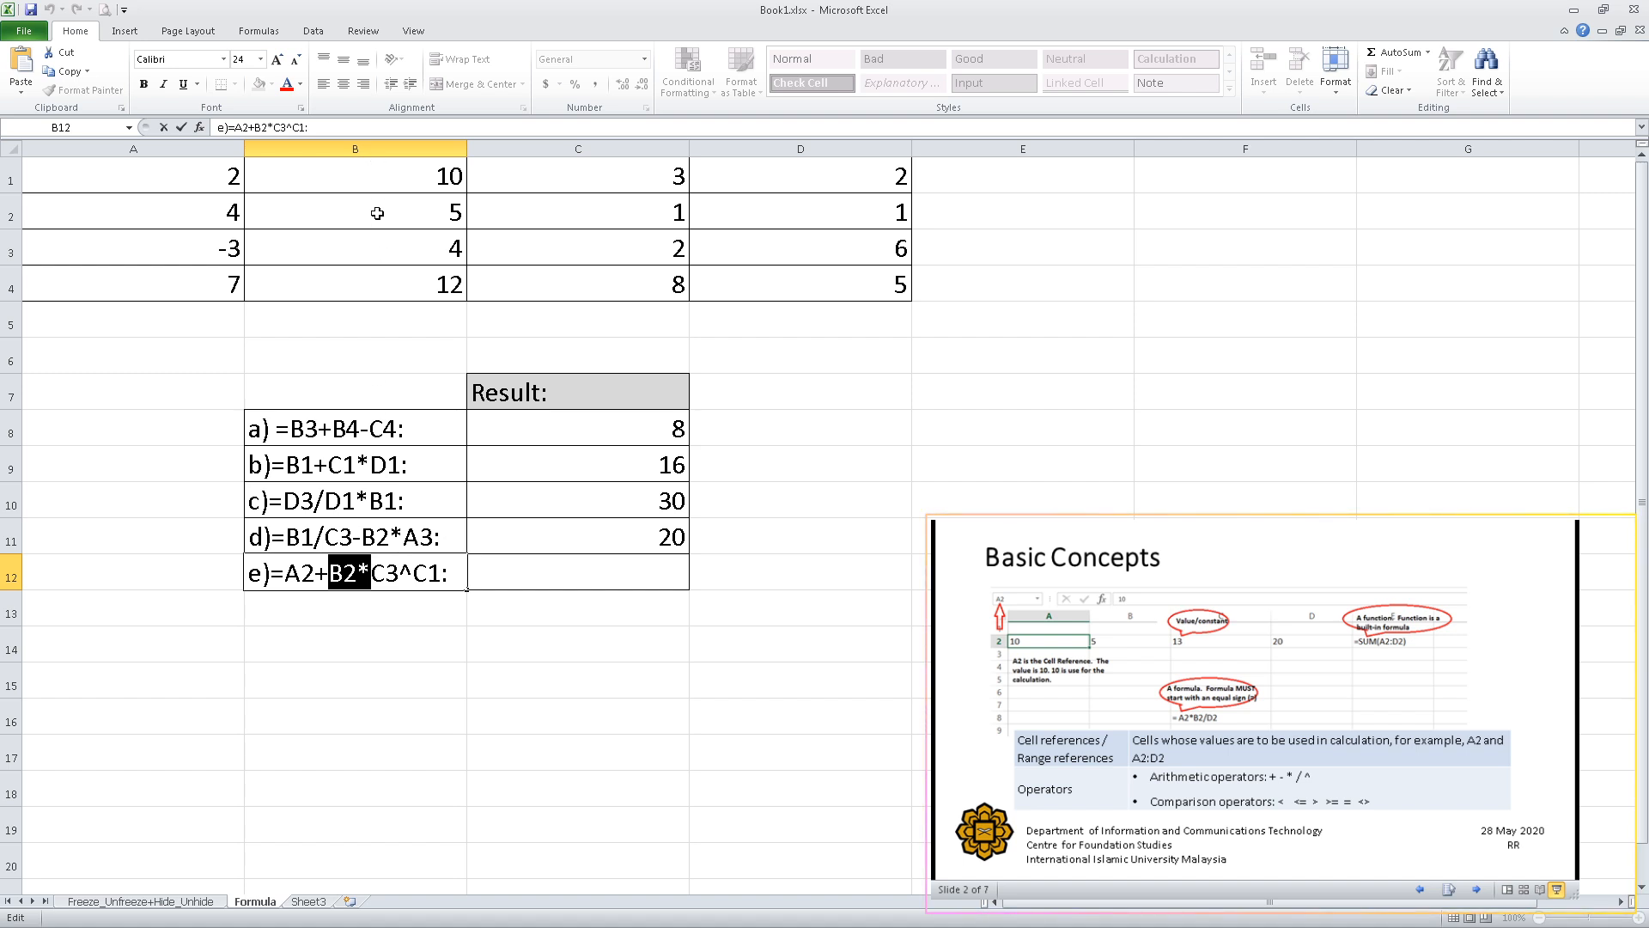
{"action": "left_click_drag", "start_coordinate": [286, 574], "coordinate": [331, 574]}
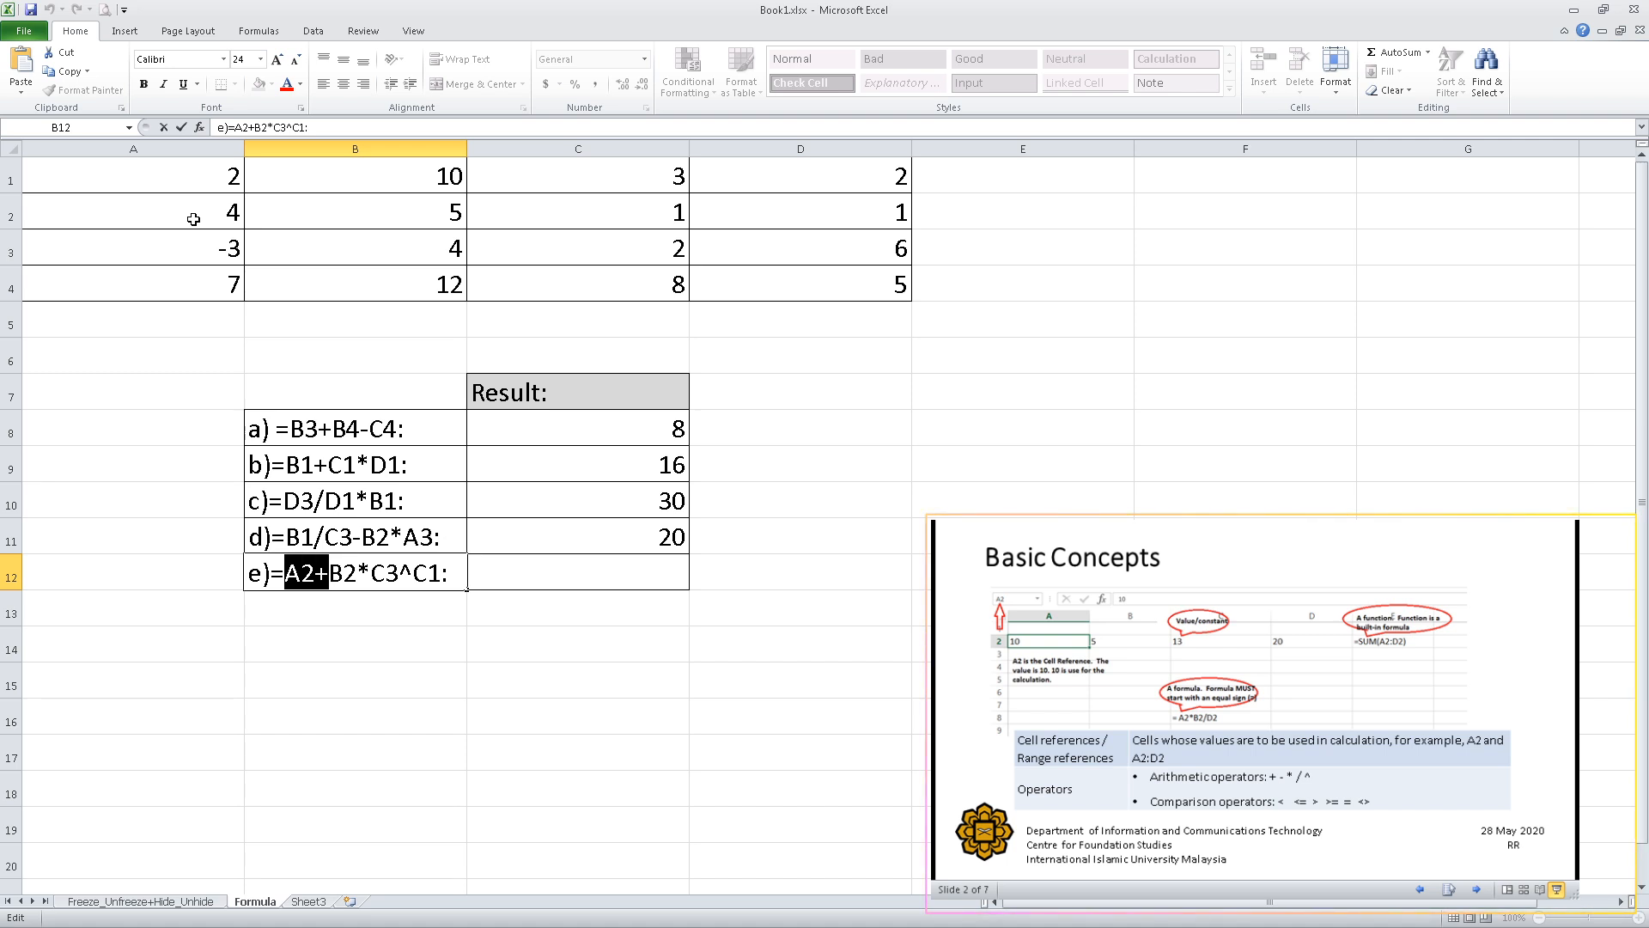
Enter the formula =A2+B2*C3^C1 in cell C12 as the result for item e, picking the referenced cells from the number table.
{"action": "left_click", "coordinate": [491, 579]}
{"action": "double_click", "coordinate": [512, 574]}
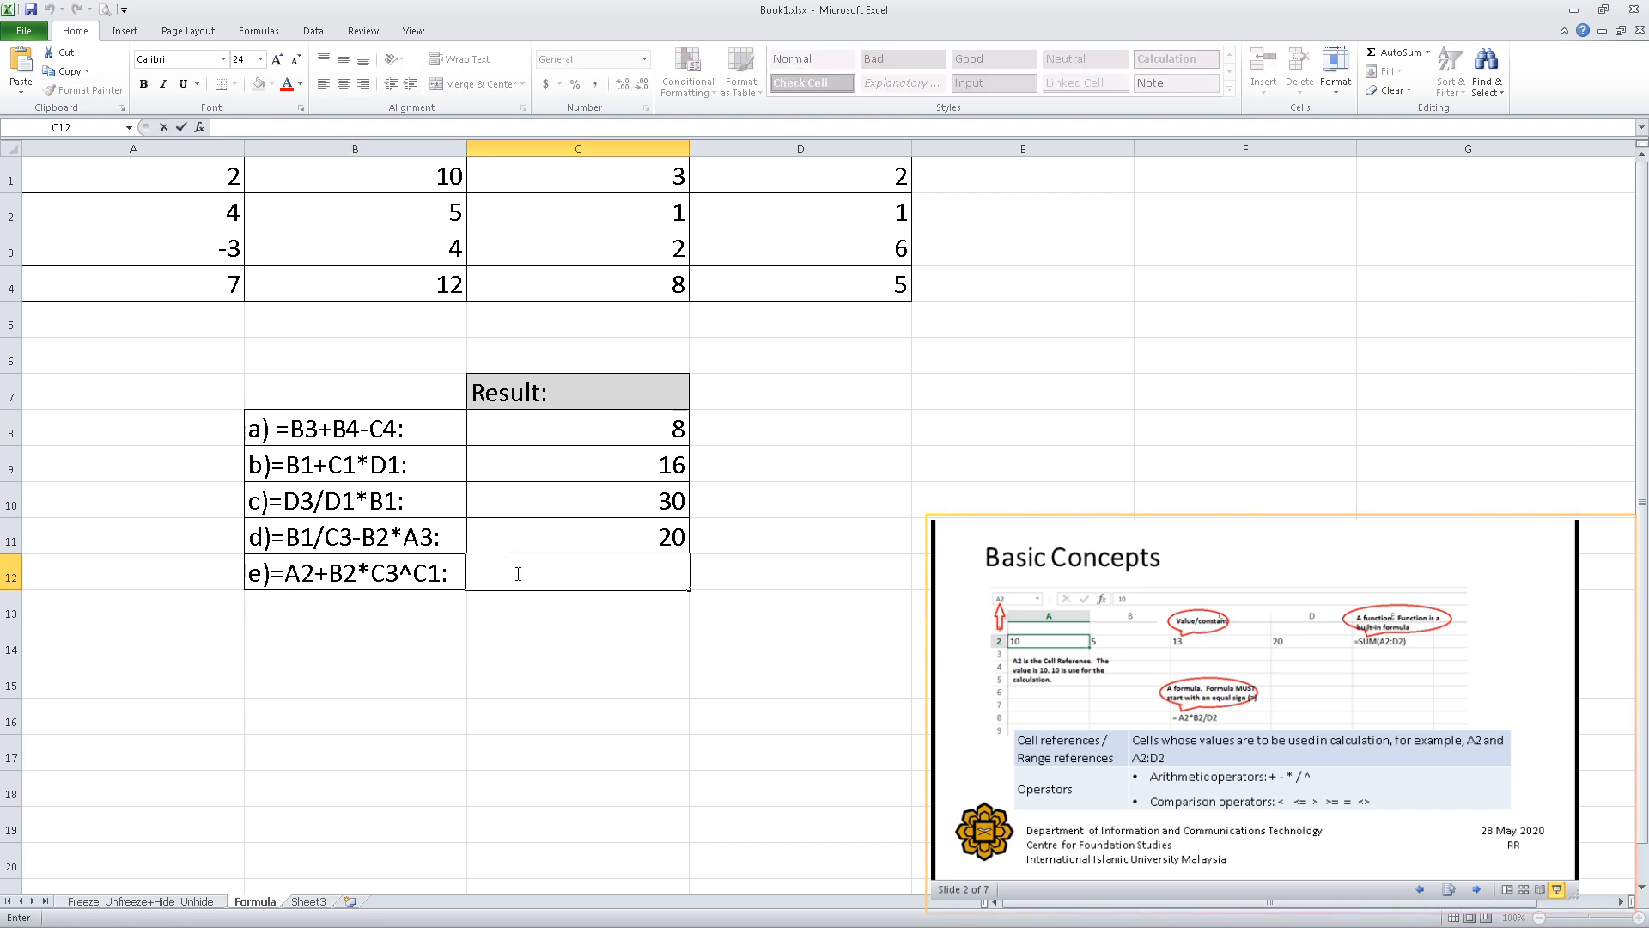
{"action": "type", "text": "="}
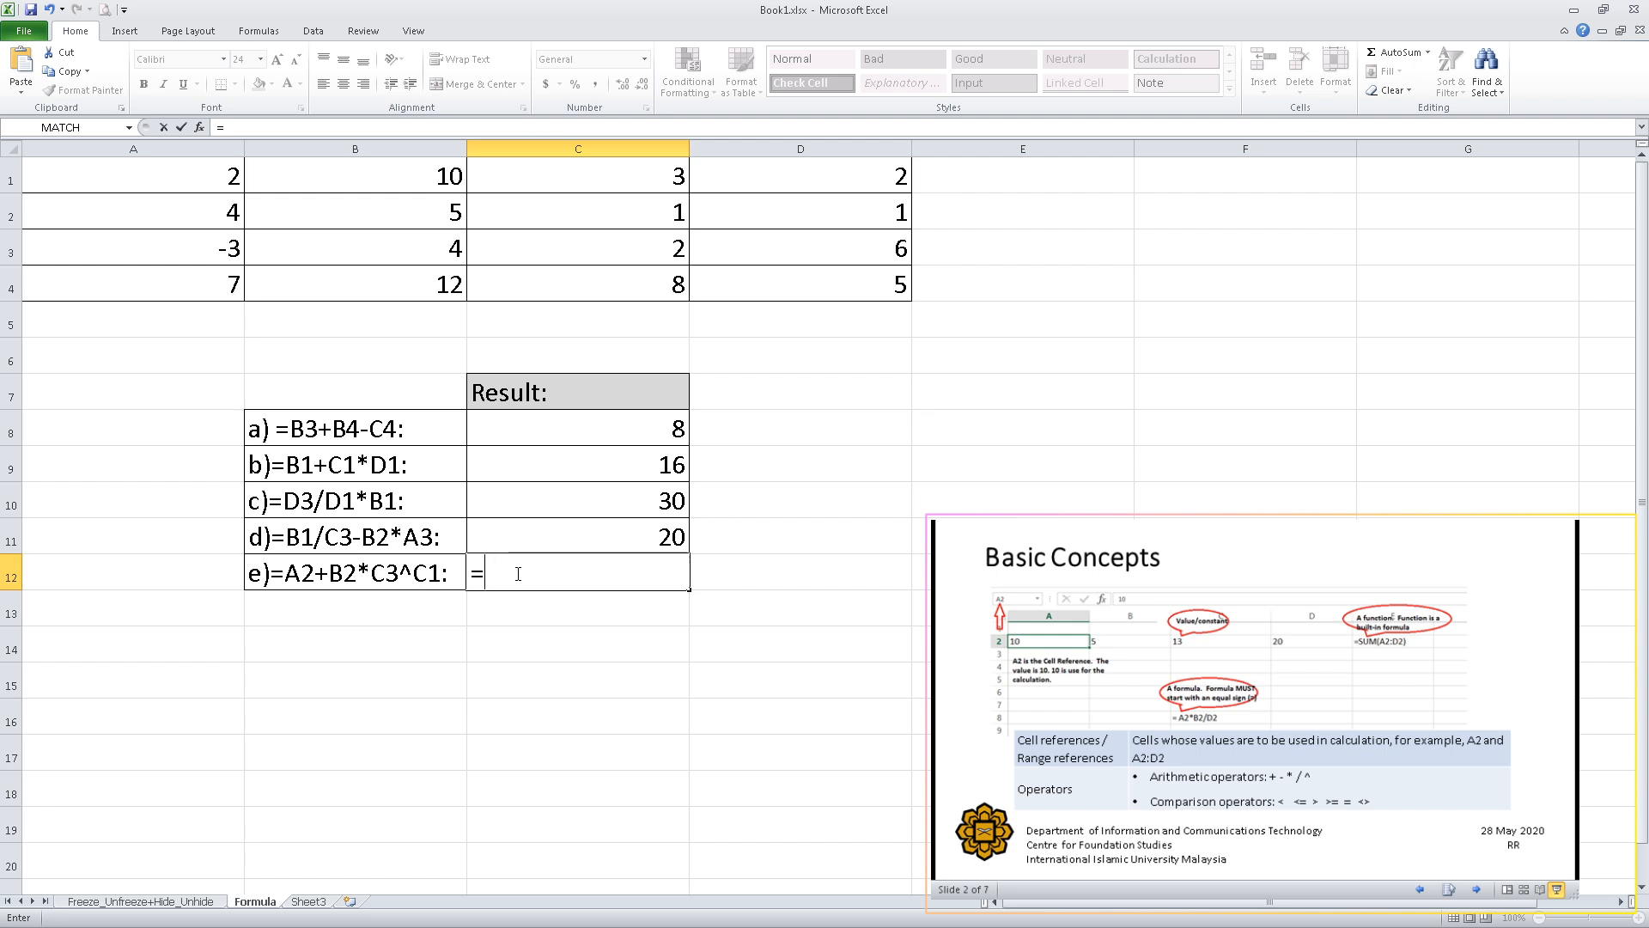
{"action": "left_click", "coordinate": [178, 209]}
{"action": "type", "text": "+"}
{"action": "left_click", "coordinate": [352, 206]}
{"action": "type", "text": "*"}
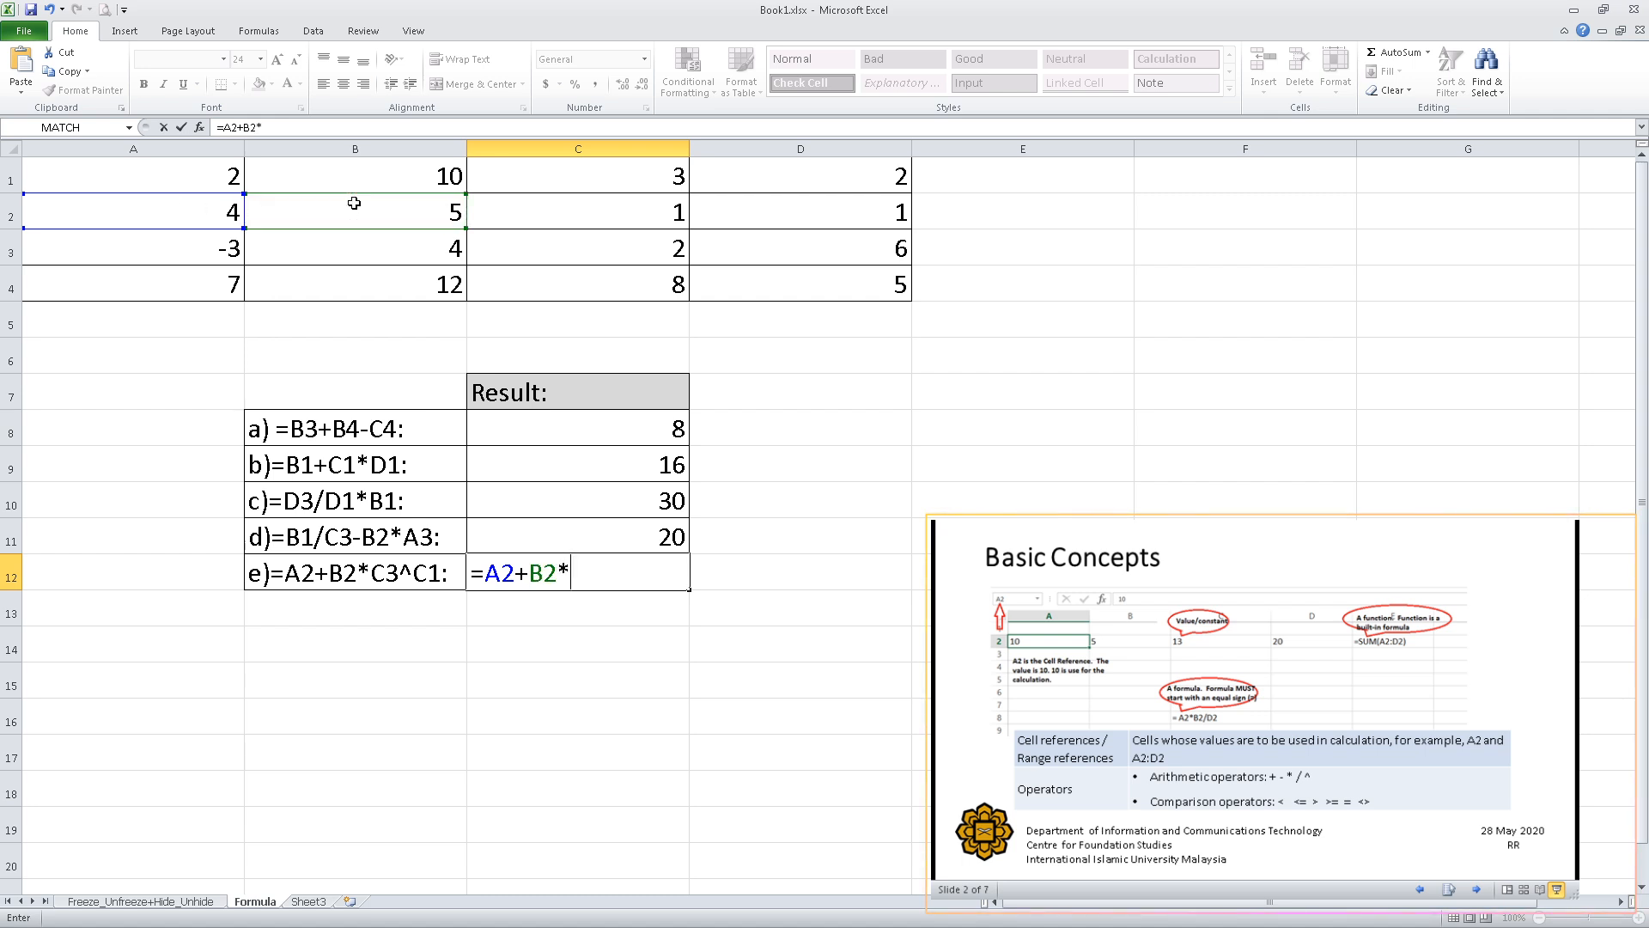
{"action": "left_click", "coordinate": [569, 246]}
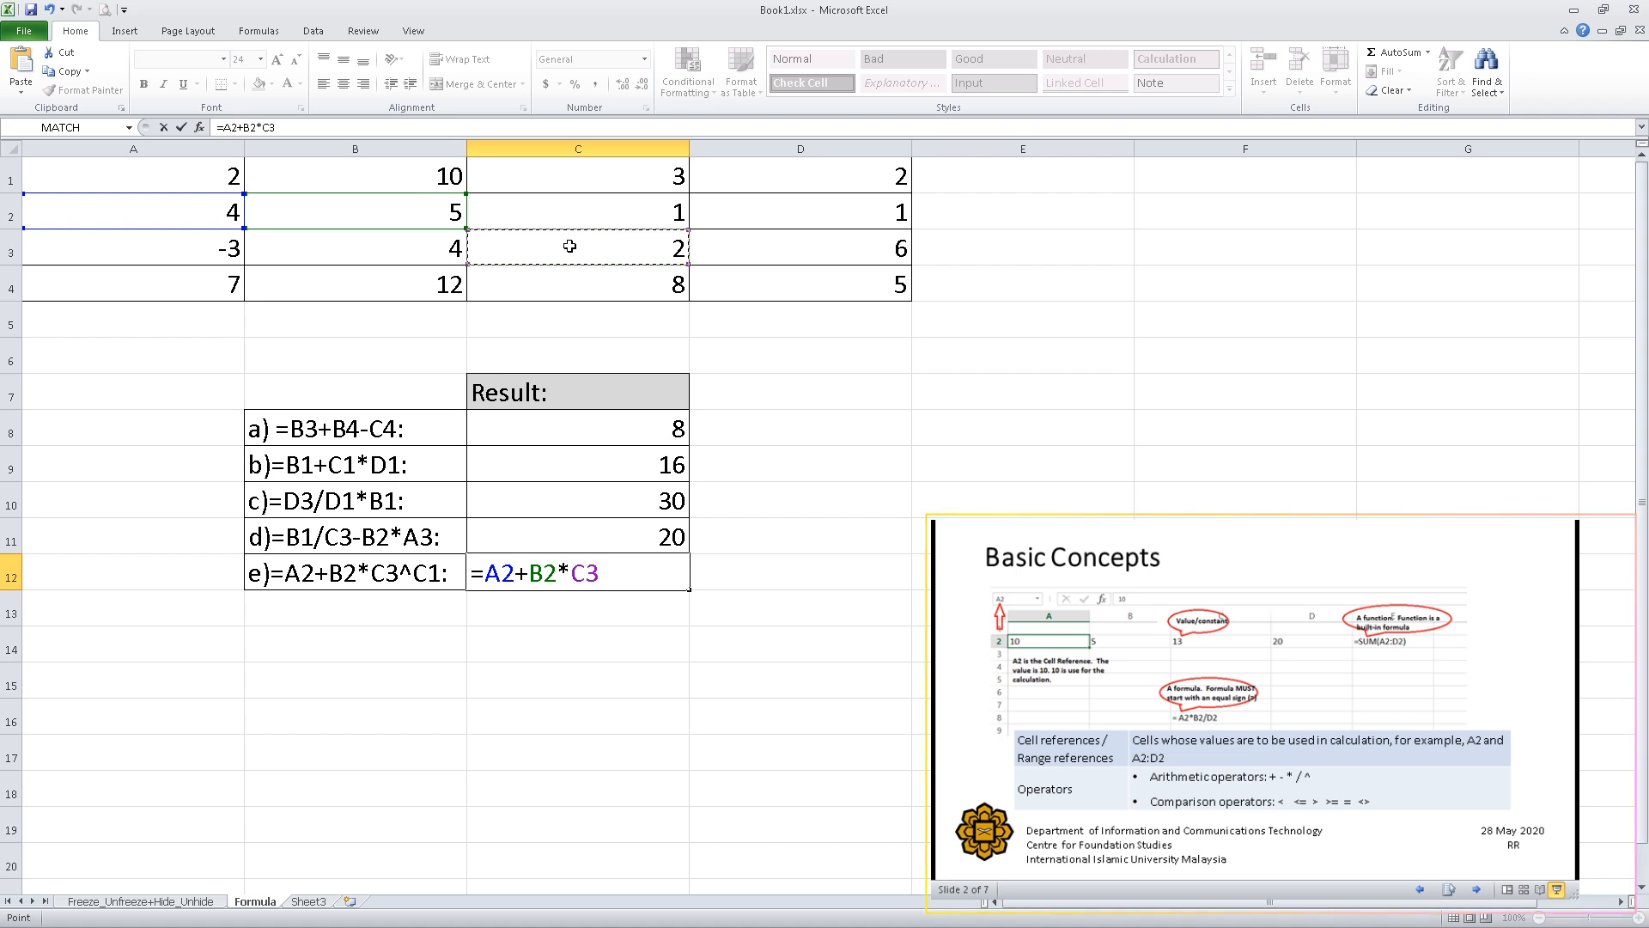
{"action": "type", "text": "^"}
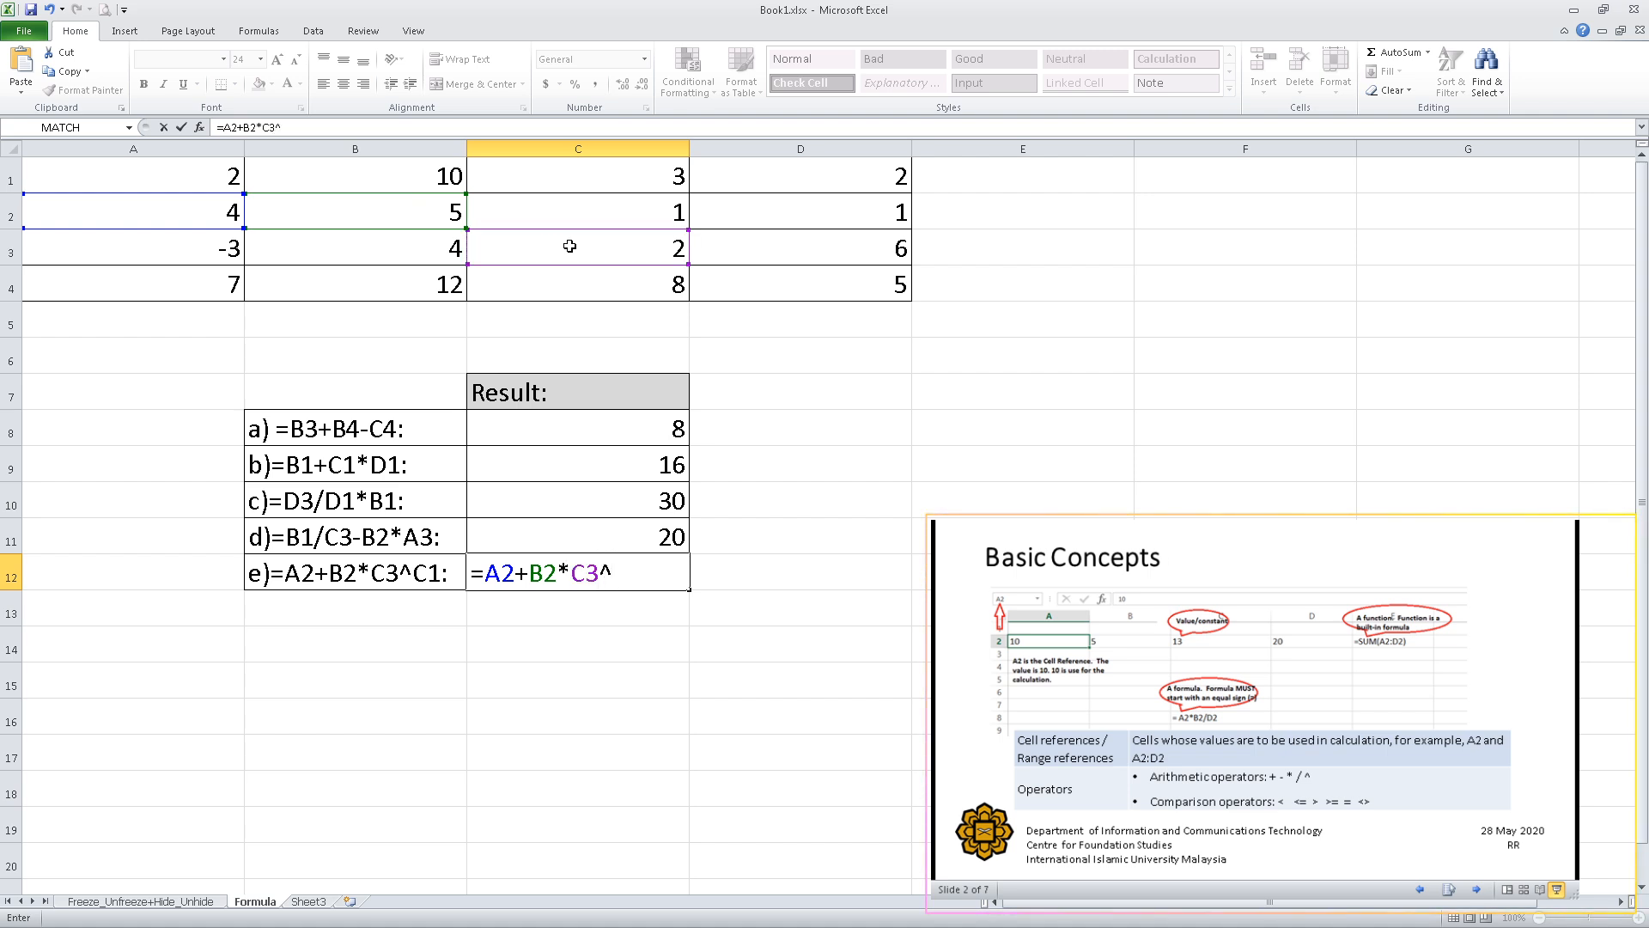
{"action": "left_click", "coordinate": [619, 178]}
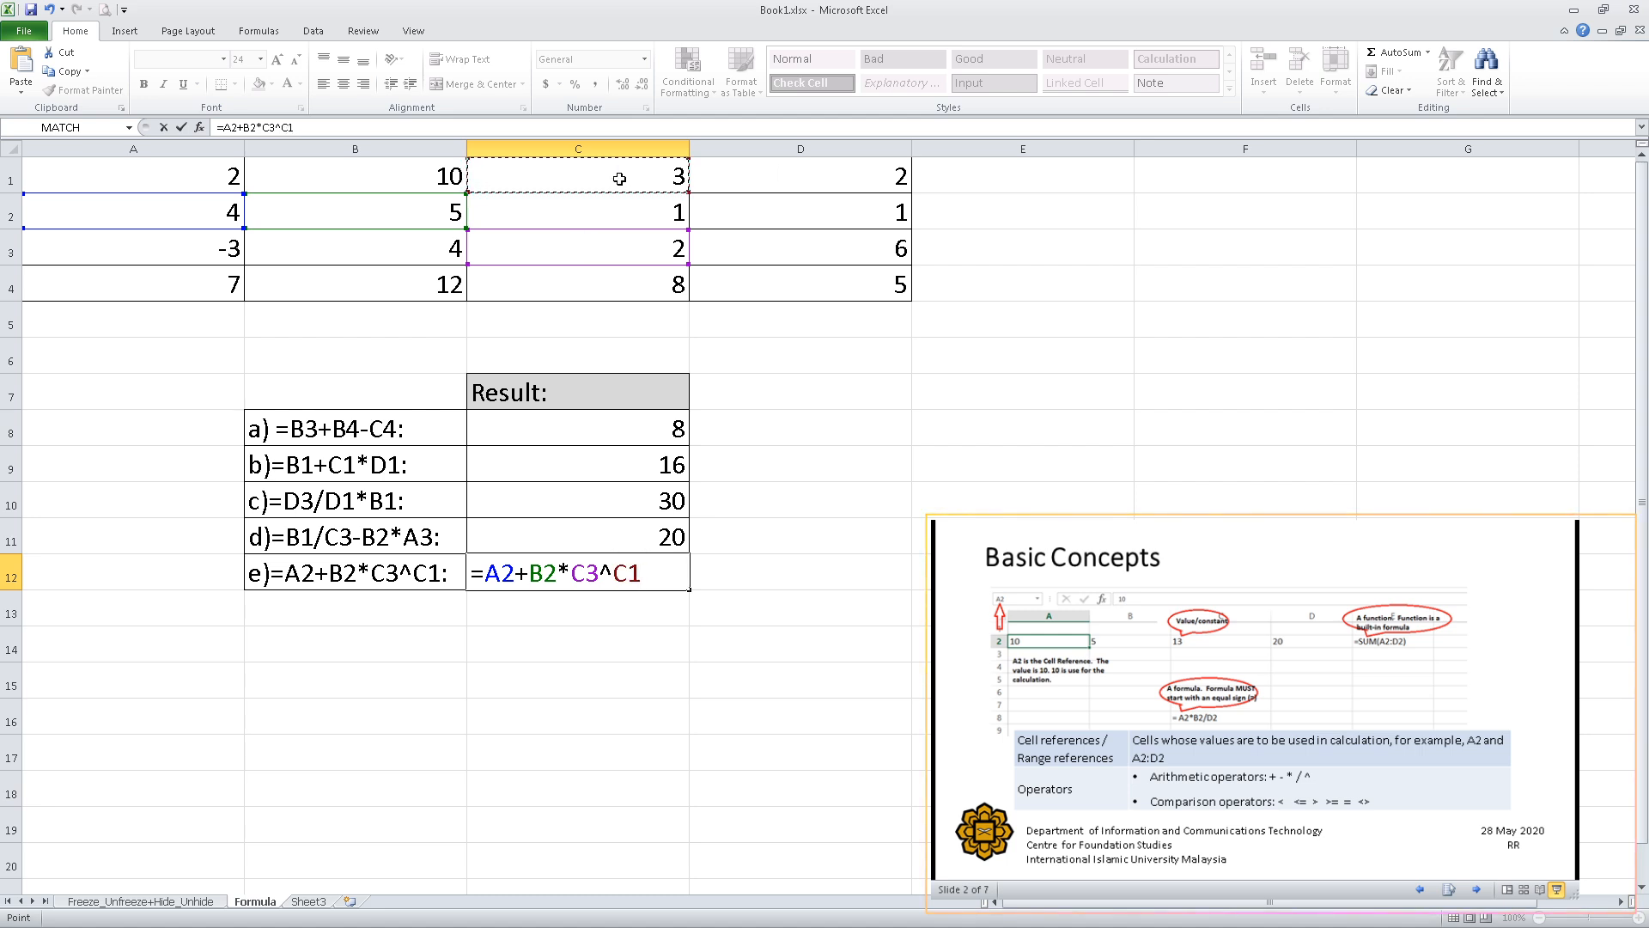
{"action": "key", "text": "Return"}
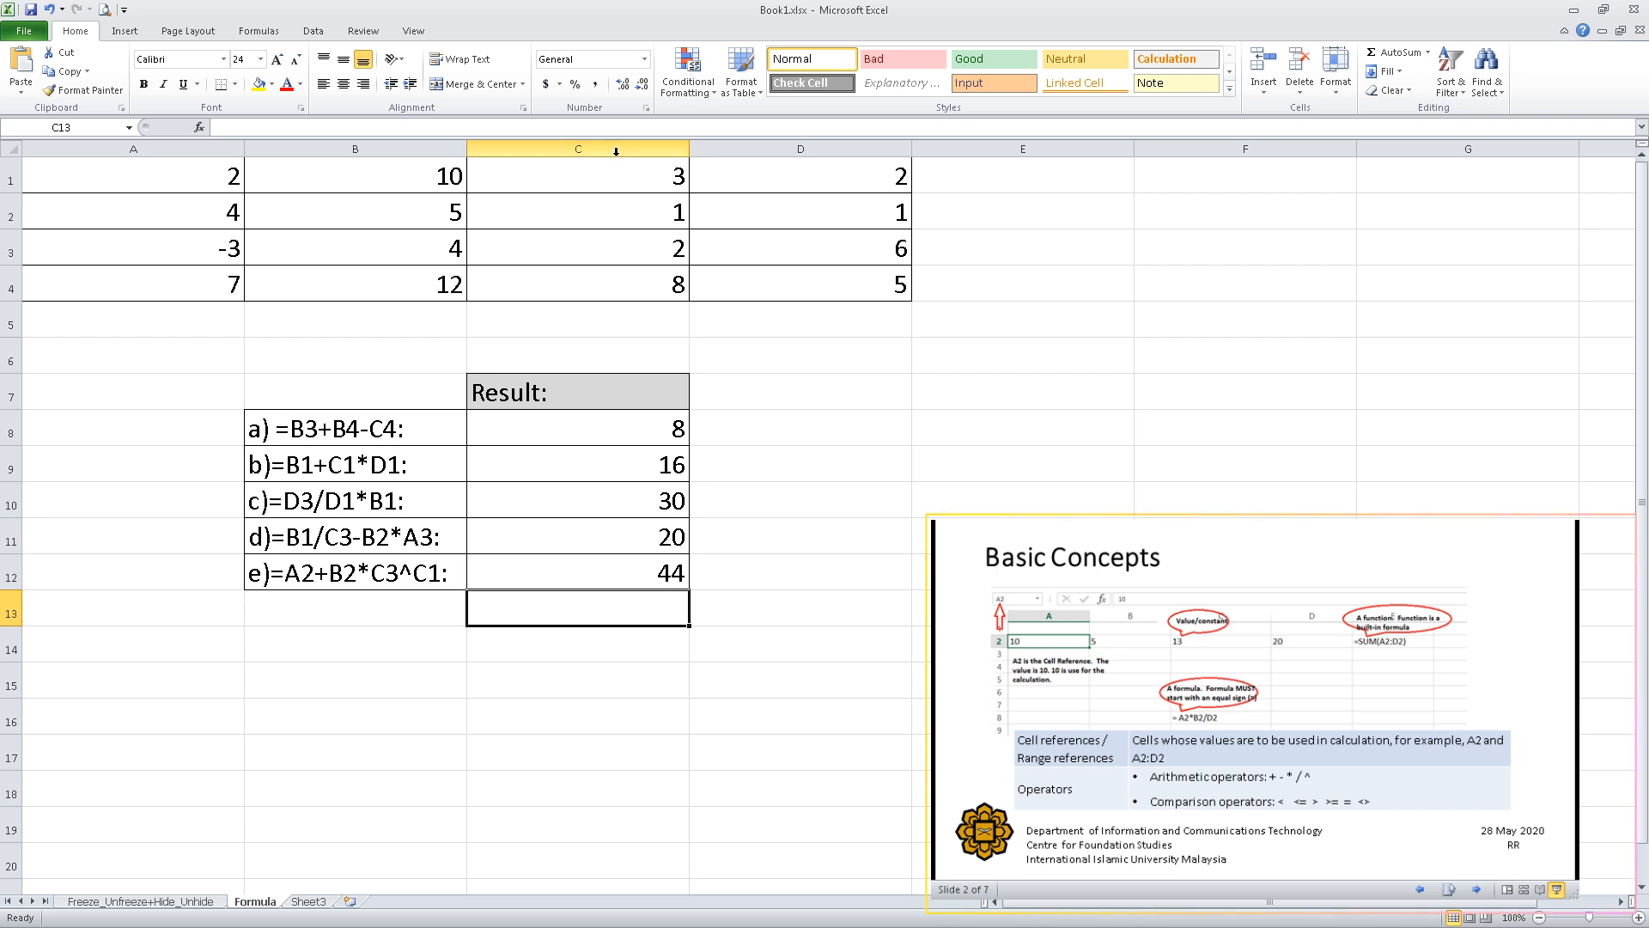
Review the formulas stored in result cells C8 to C12 one by one, and inspect the cell references used in C8.
{"action": "left_click", "coordinate": [540, 427]}
{"action": "left_click", "coordinate": [533, 475]}
{"action": "left_click", "coordinate": [541, 508]}
{"action": "left_click", "coordinate": [546, 539]}
{"action": "left_click", "coordinate": [547, 573]}
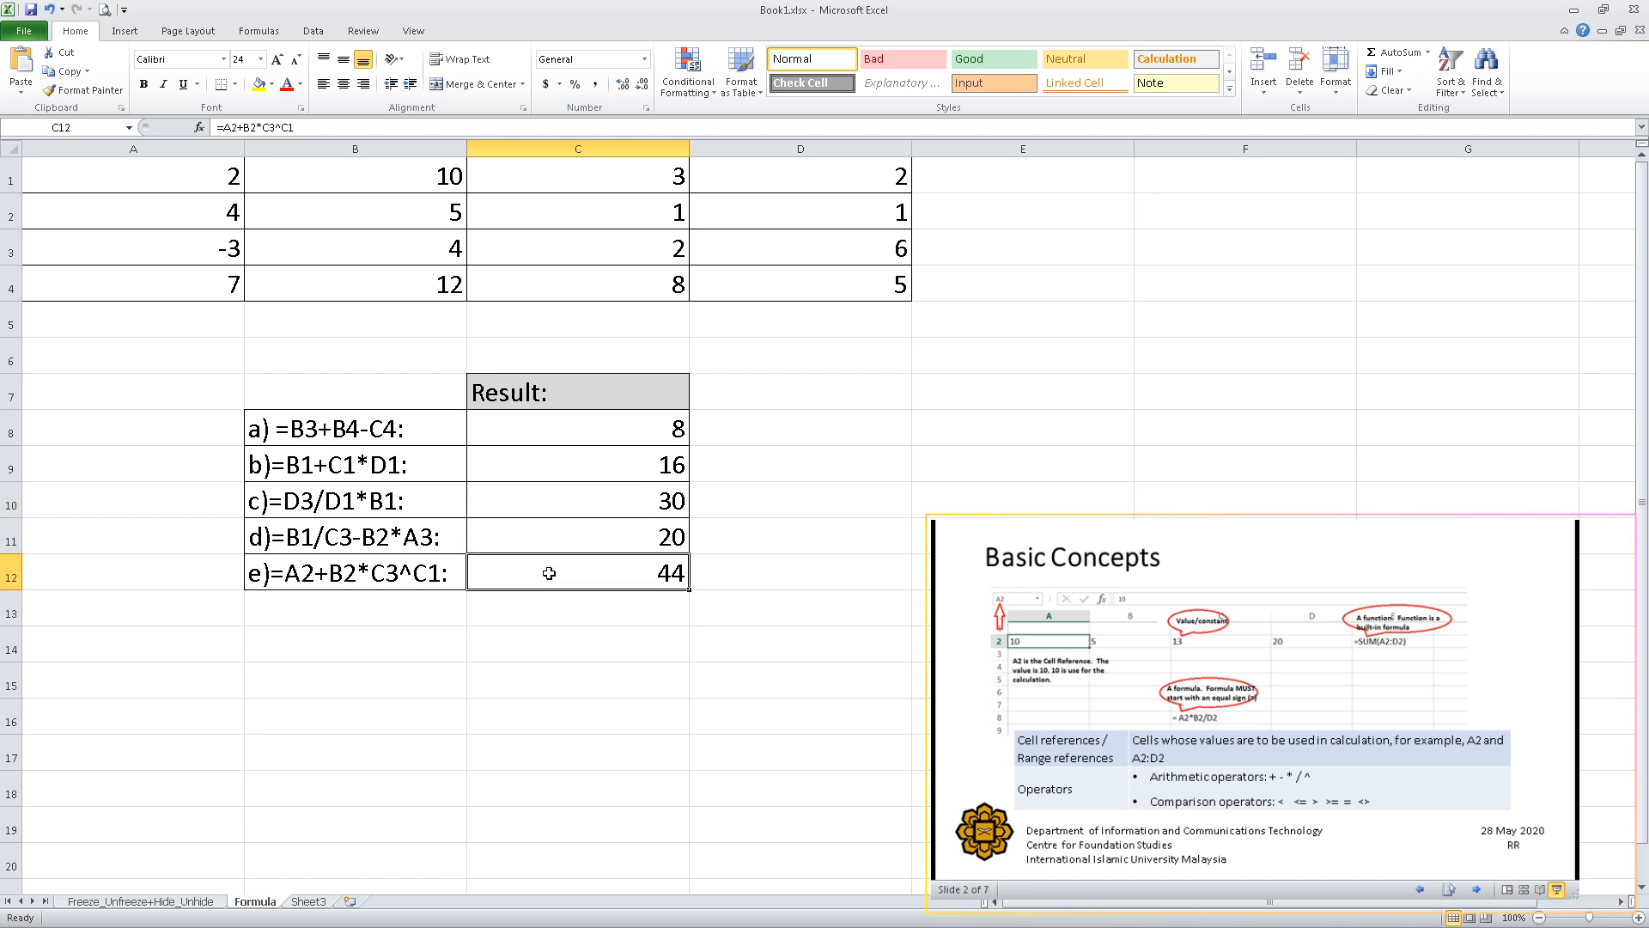
{"action": "left_click", "coordinate": [541, 431]}
{"action": "double_click", "coordinate": [566, 431]}
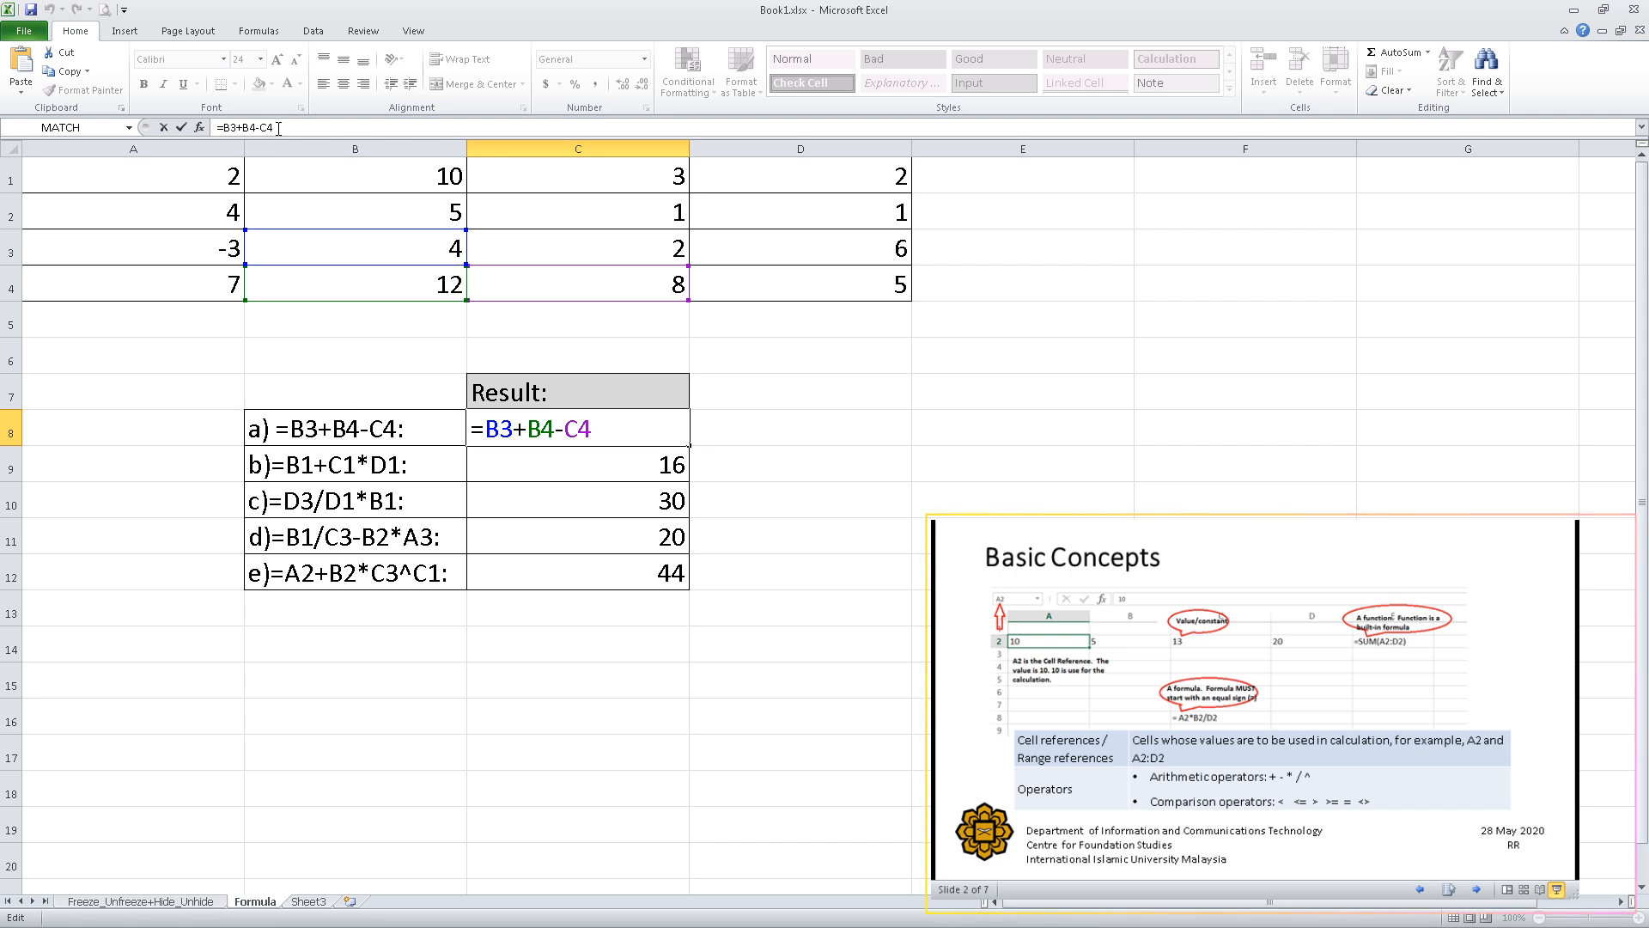
{"action": "key", "text": "Return"}
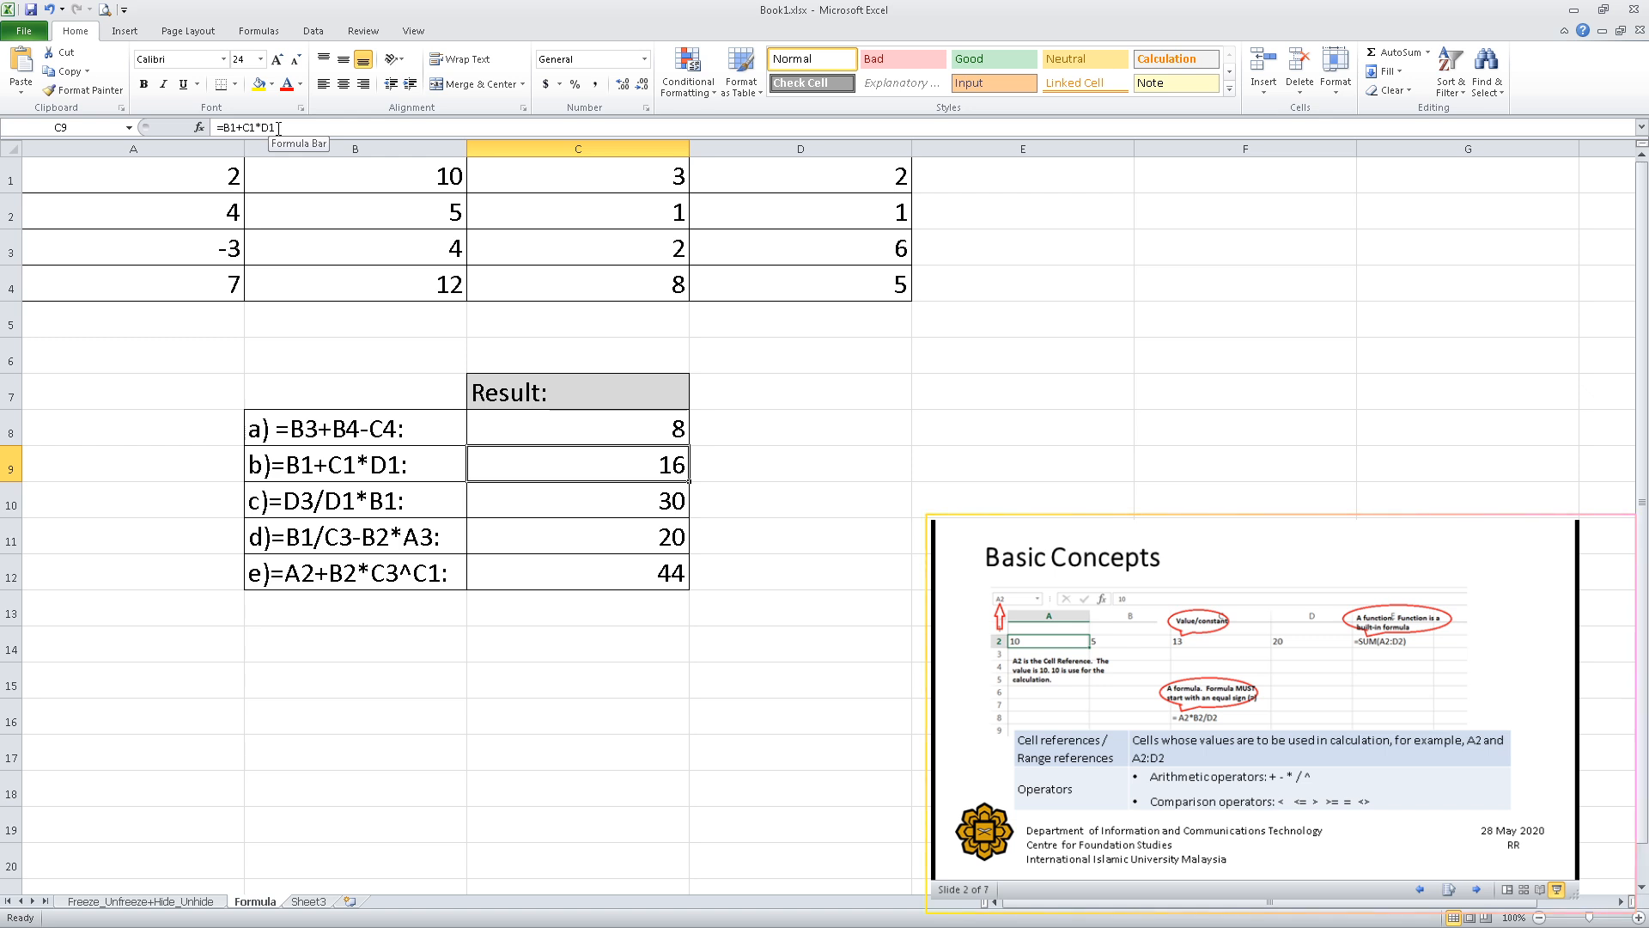
Use Show Formulas to display the sheet's formulas, inspect those in the result cells down to C12, and switch back to displaying values.
{"action": "left_click", "coordinate": [642, 432]}
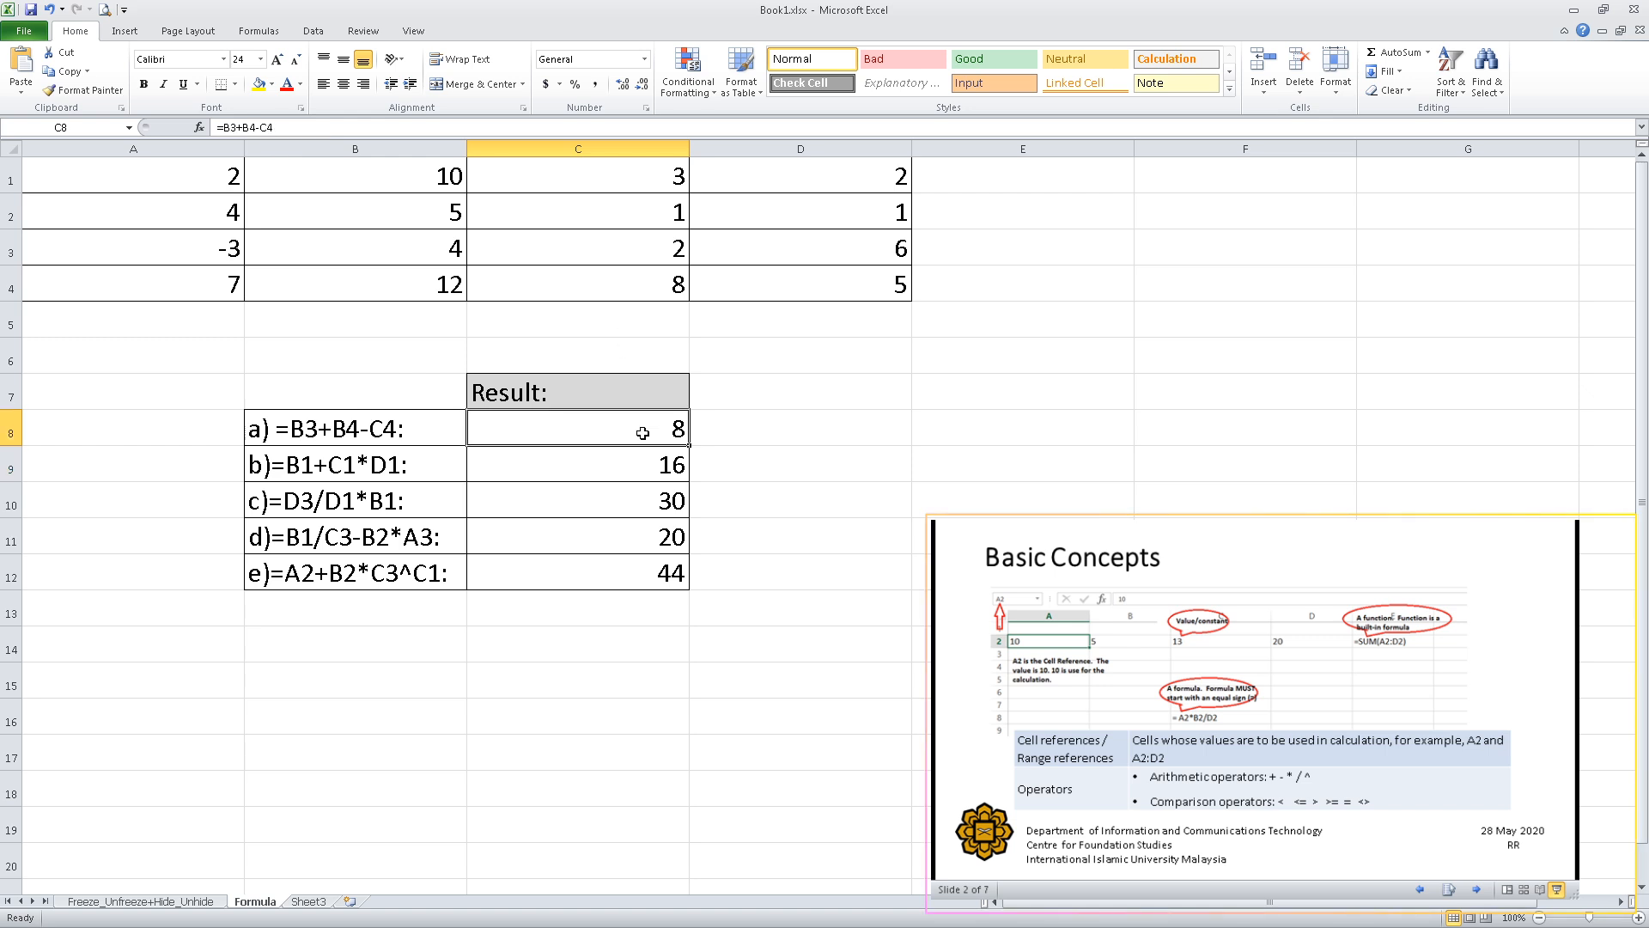
{"action": "left_click", "coordinate": [259, 32]}
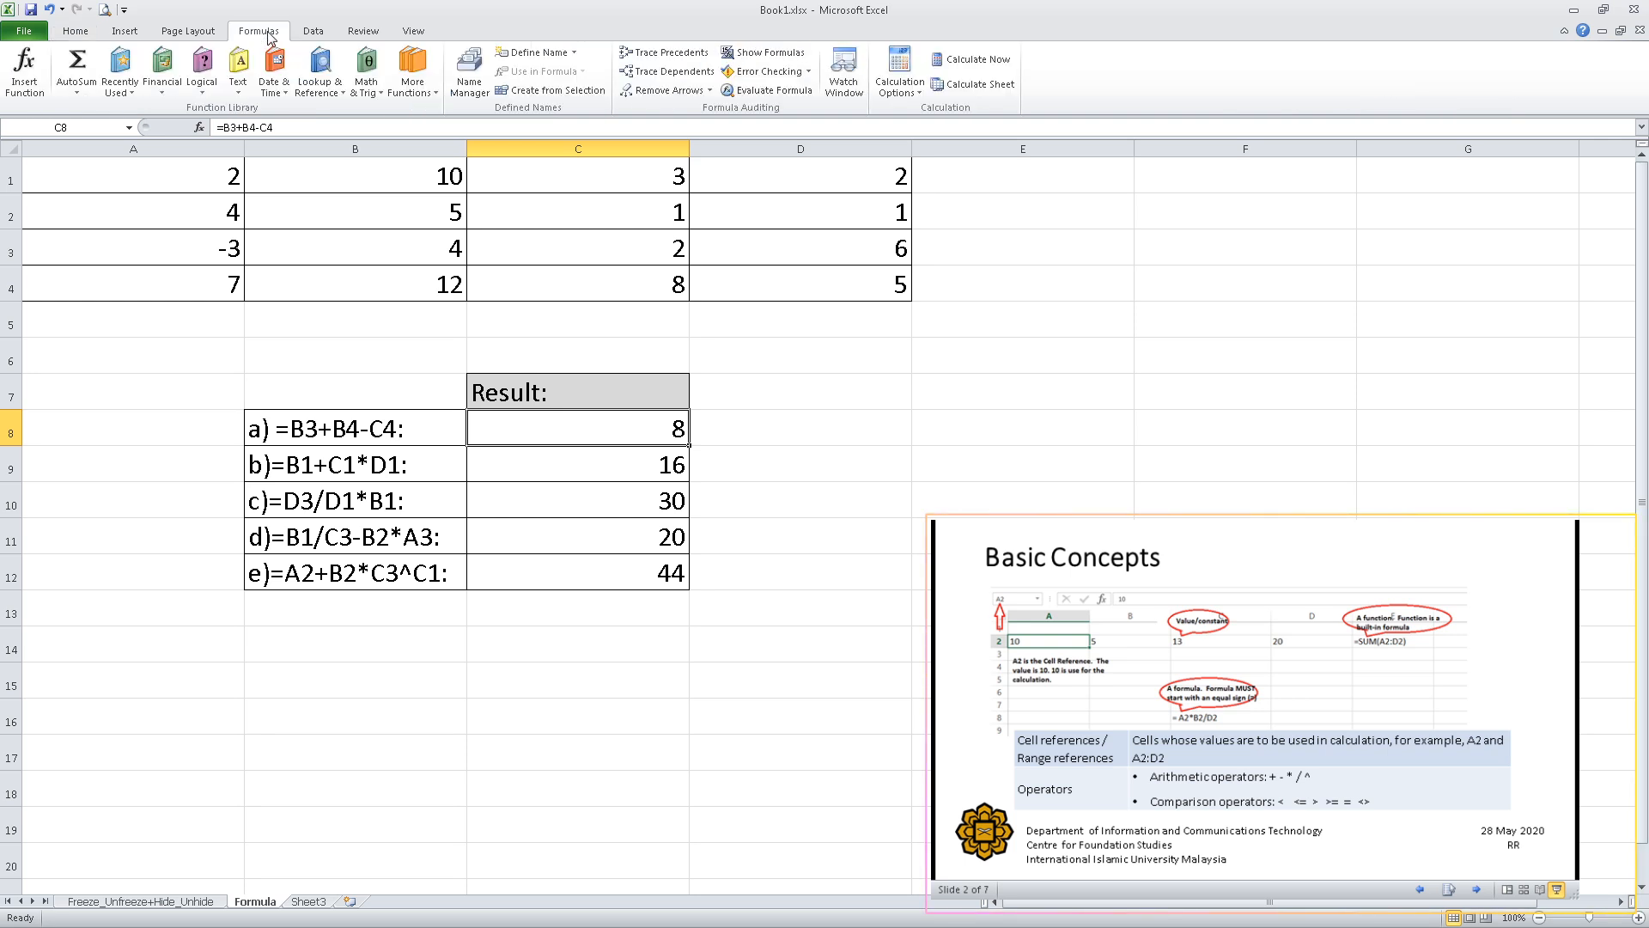
{"action": "left_click", "coordinate": [763, 56]}
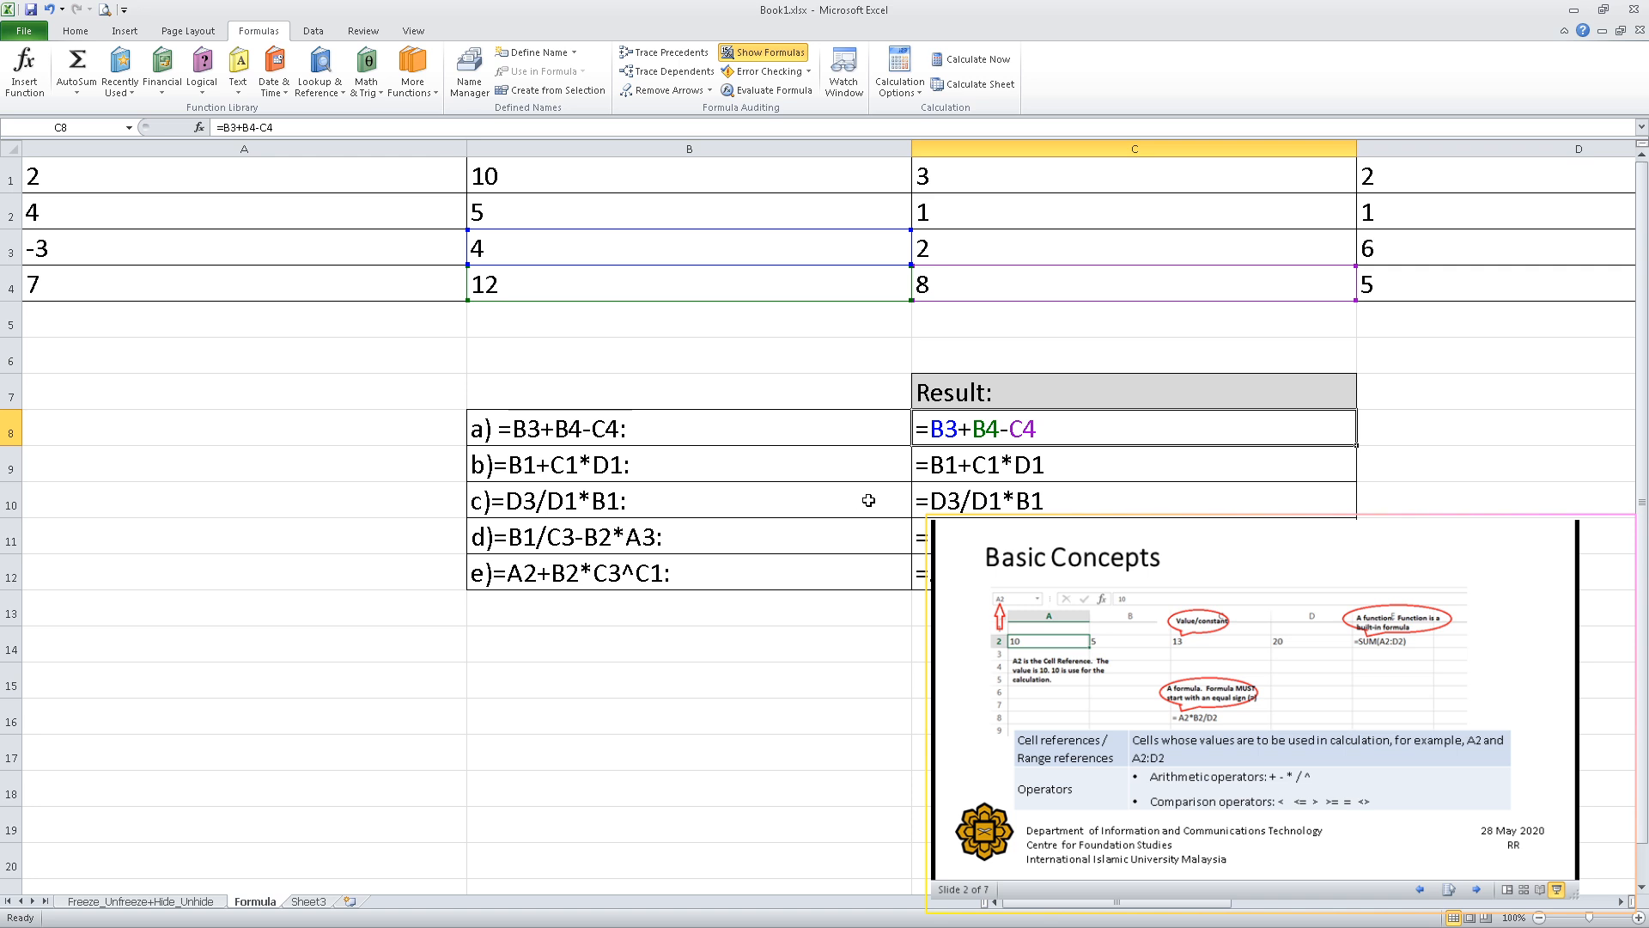
{"action": "left_click", "coordinate": [1036, 459]}
{"action": "left_click", "coordinate": [1033, 503]}
{"action": "left_click", "coordinate": [1033, 536]}
{"action": "left_click", "coordinate": [1033, 572]}
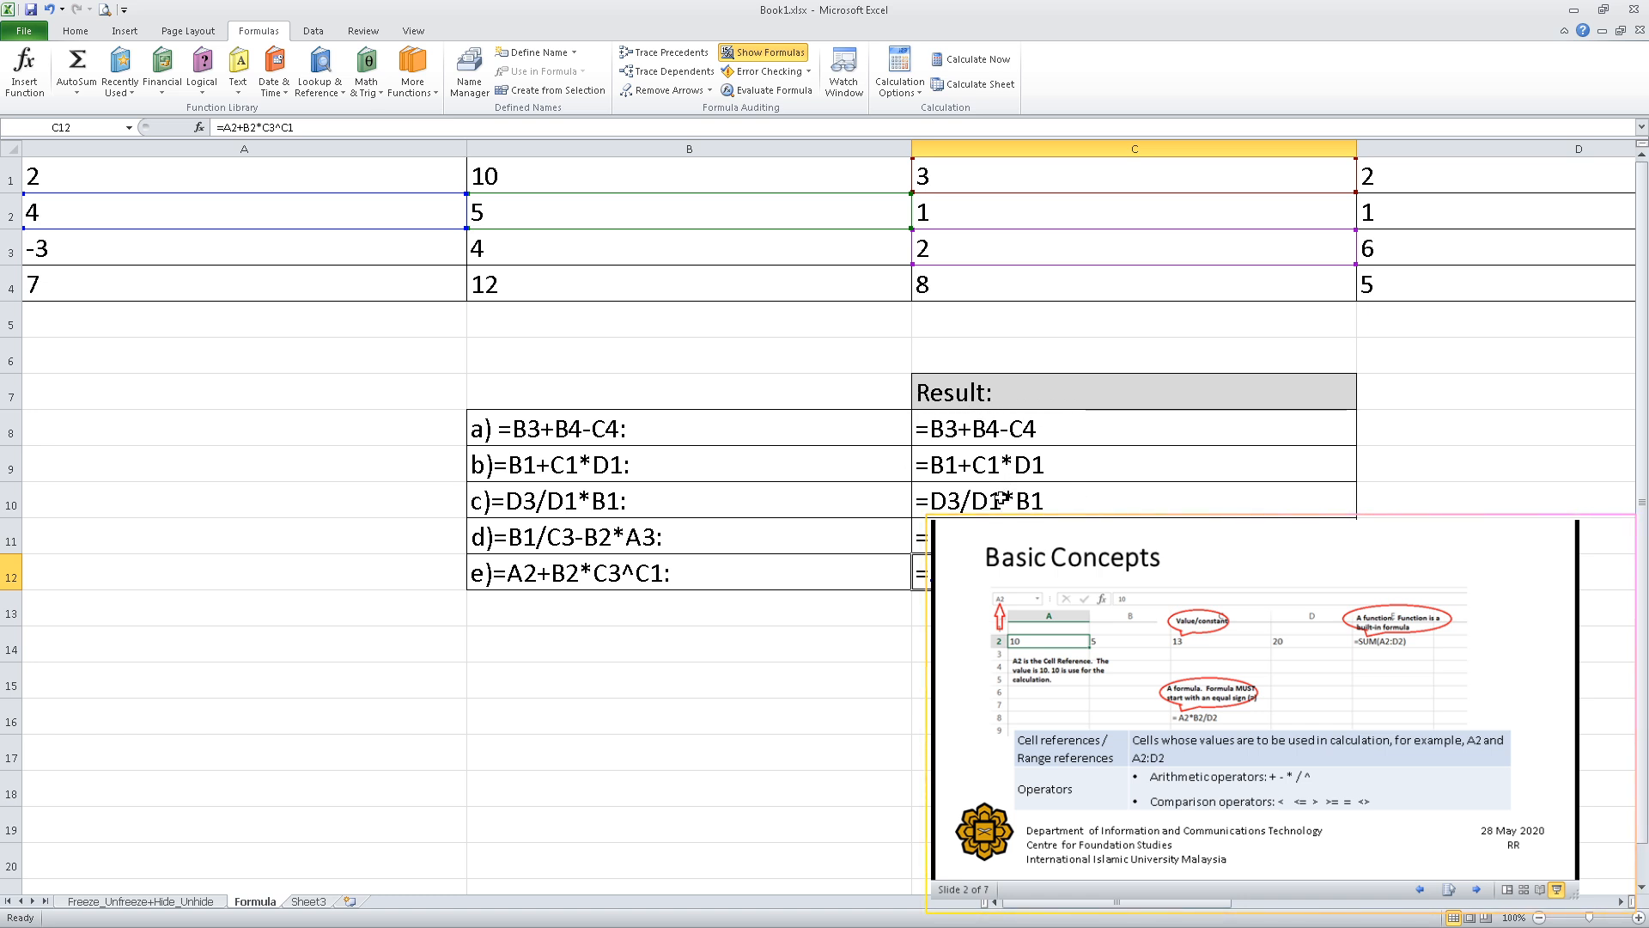
{"action": "left_click", "coordinate": [771, 57]}
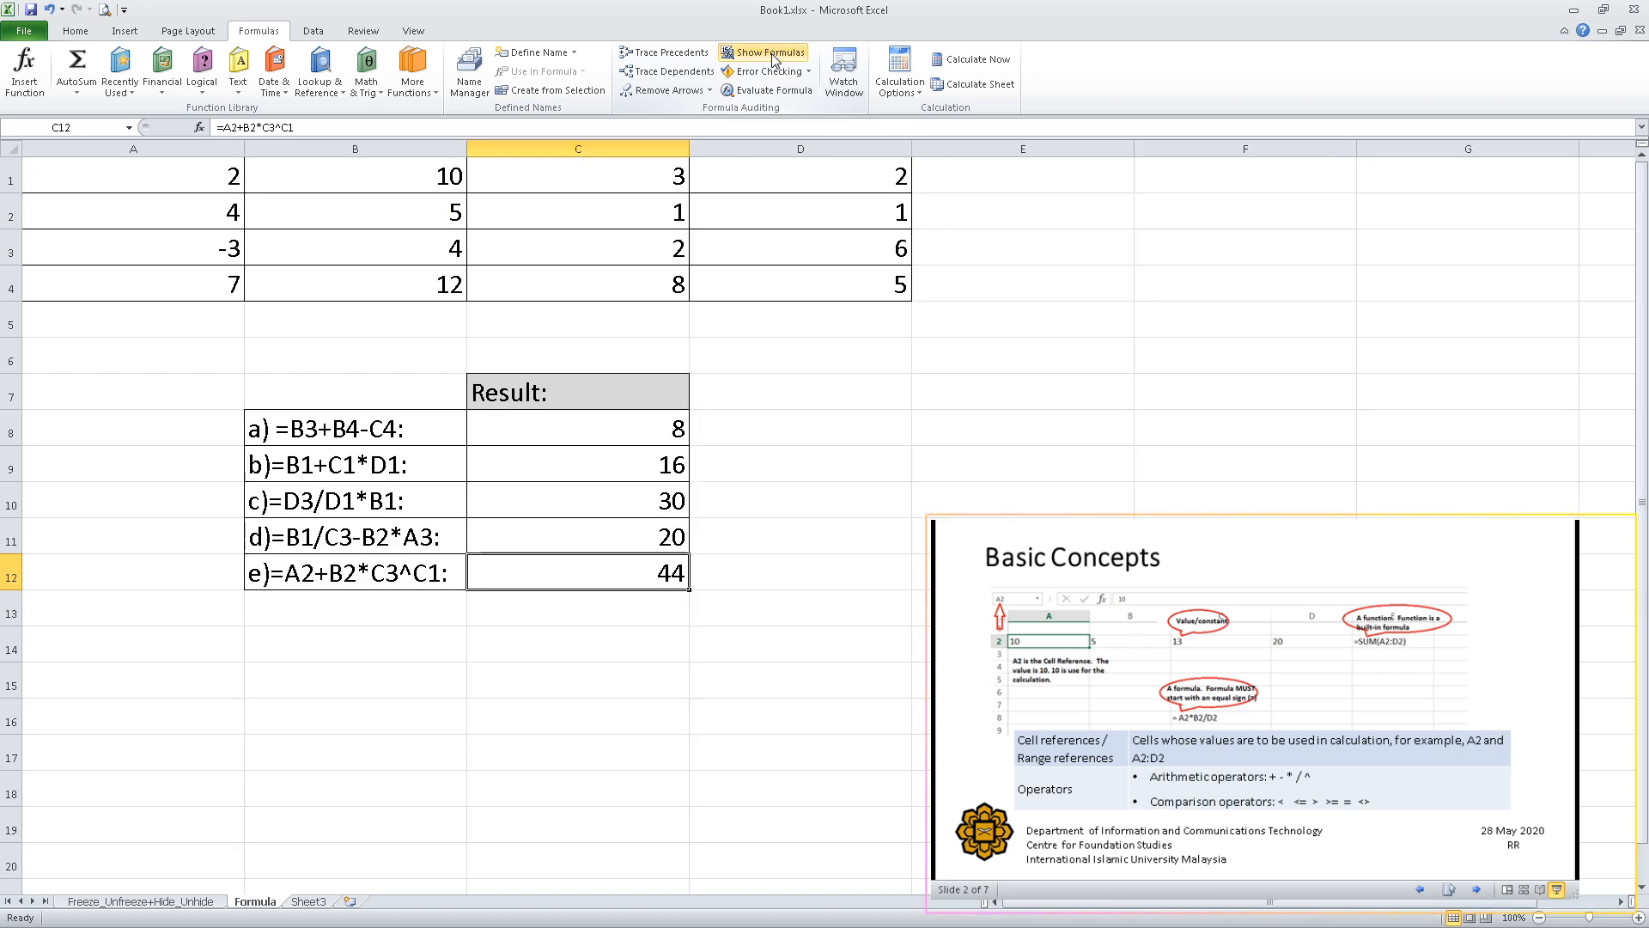